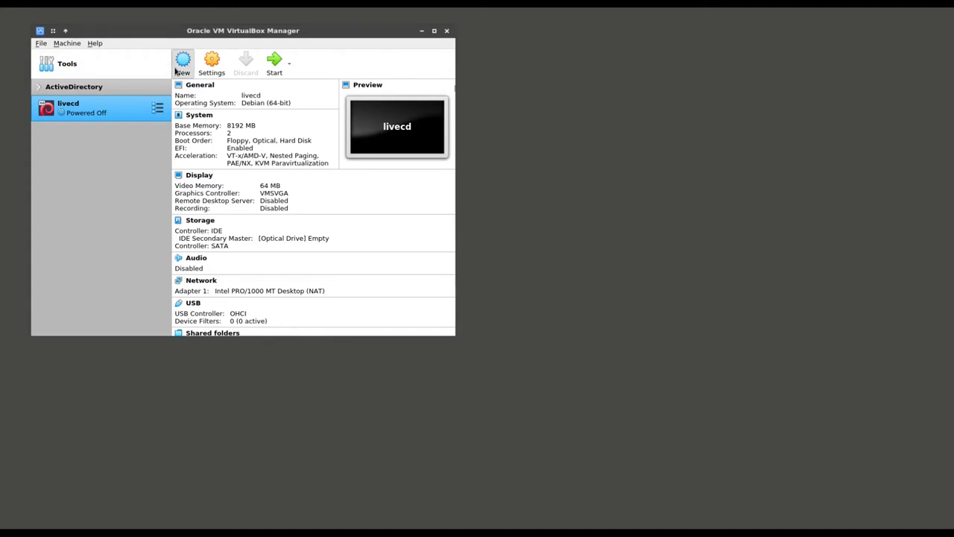
Define a new VM named Malcolm, Debian (64-bit), with 16384 MB of memory
{"action": "left_click", "coordinate": [183, 65]}
{"action": "left_click_drag", "start_coordinate": [222, 38], "coordinate": [406, 164]}
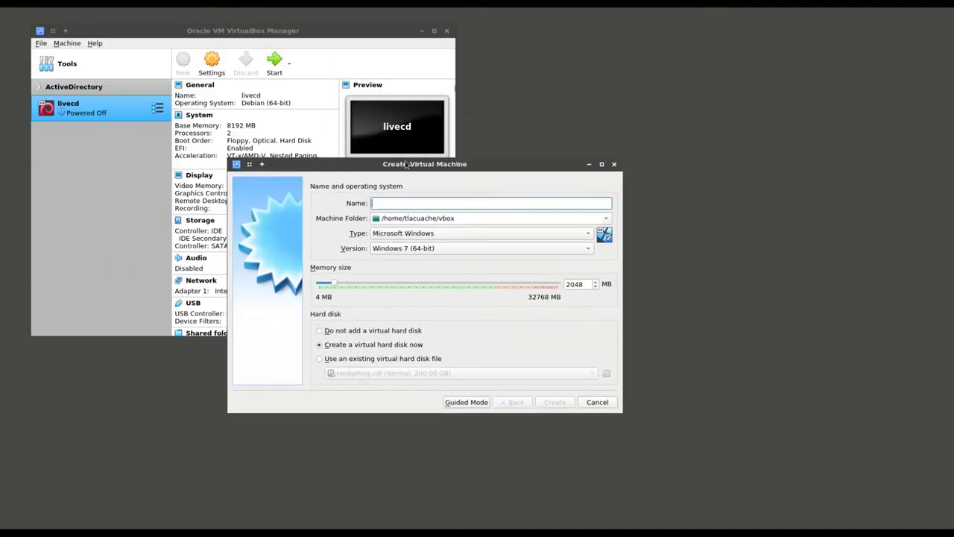
{"action": "type", "text": "Malcolm"}
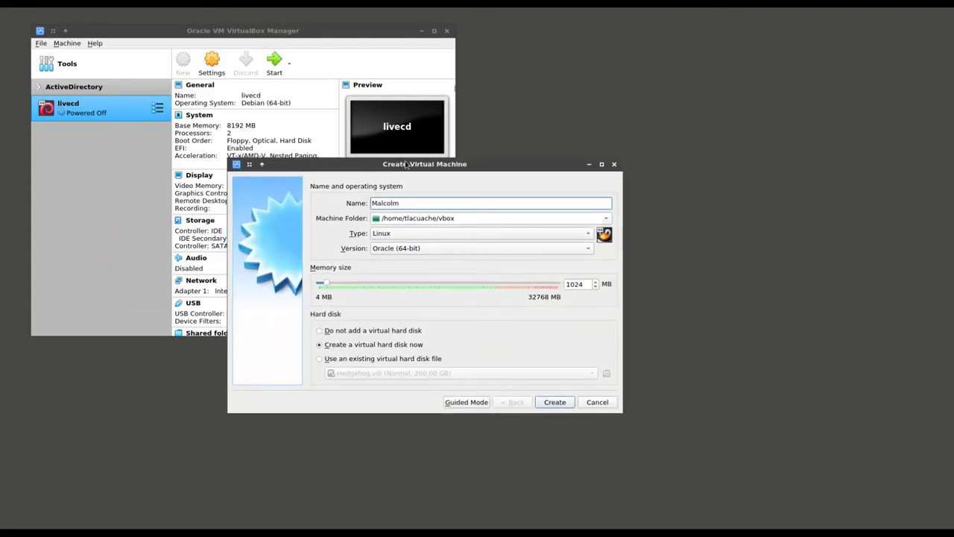
{"action": "left_click", "coordinate": [443, 253]}
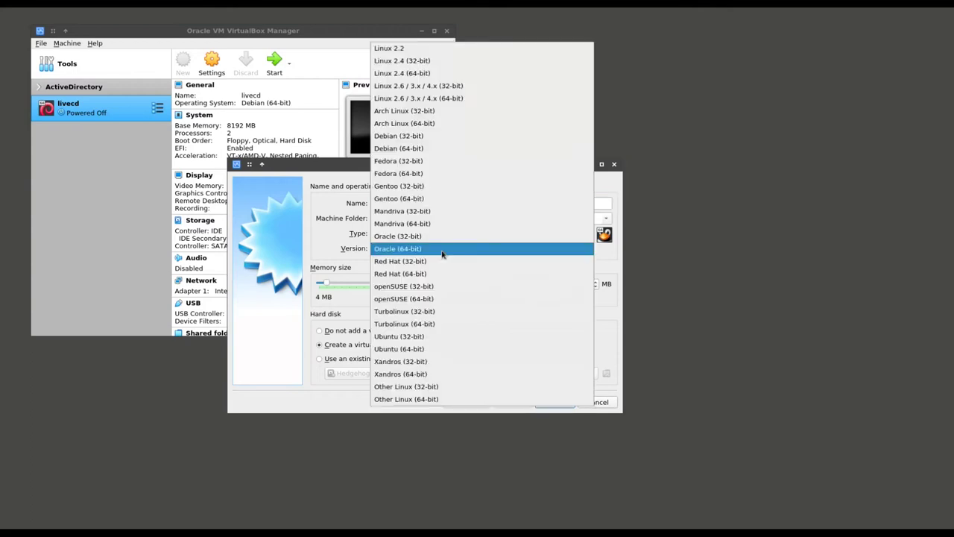
{"action": "left_click", "coordinate": [450, 148]}
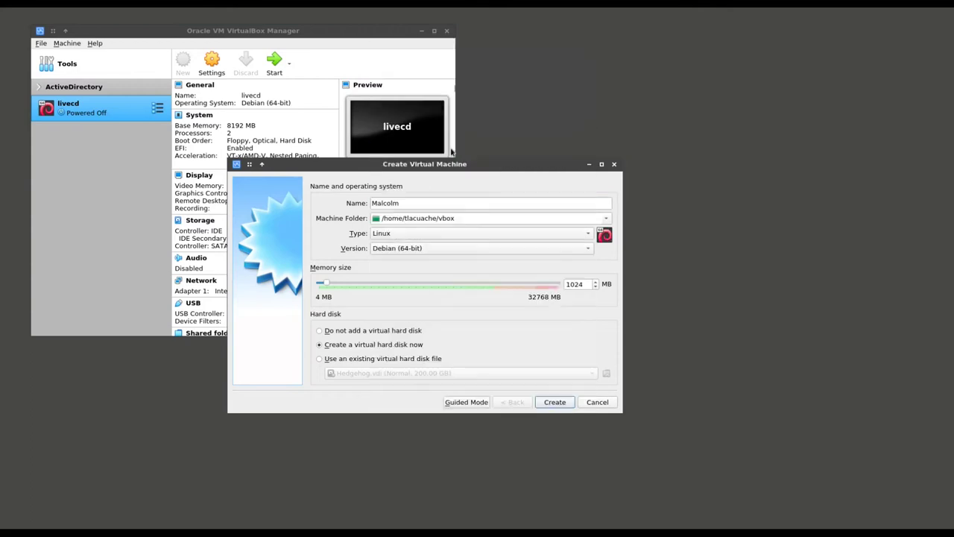
{"action": "double_click", "coordinate": [568, 284]}
{"action": "type", "text": "16384"}
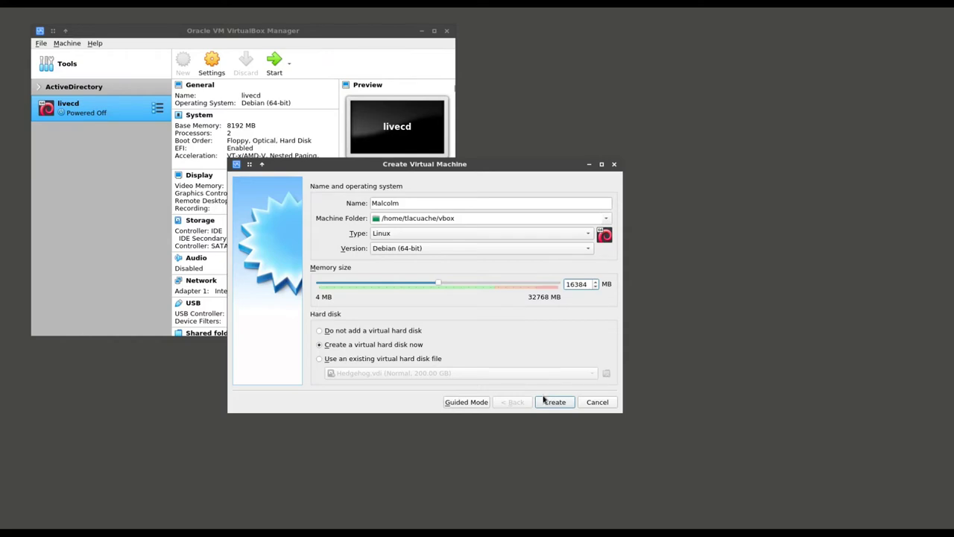
Give the Malcolm VM a 150 GB virtual disk and create it
{"action": "left_click", "coordinate": [551, 401]}
{"action": "triple_click", "coordinate": [591, 235]}
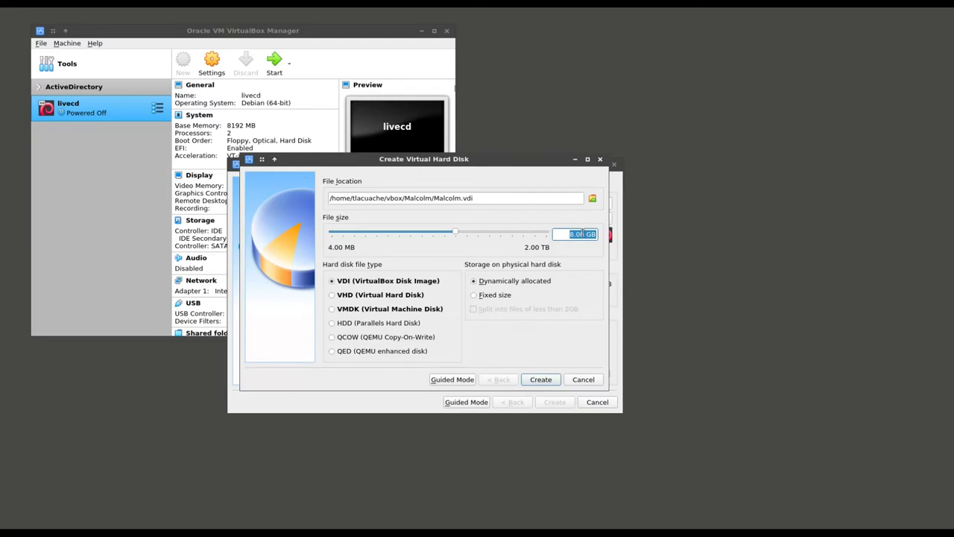
{"action": "type", "text": "150"}
{"action": "left_click", "coordinate": [535, 379]}
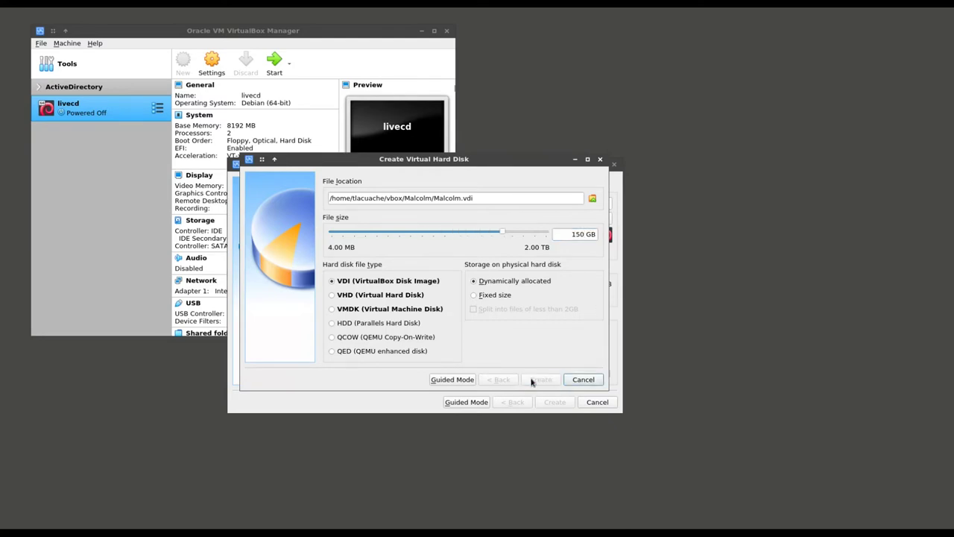
Enable EFI for Malcolm and raise its processor count to 4
{"action": "left_click", "coordinate": [212, 63]}
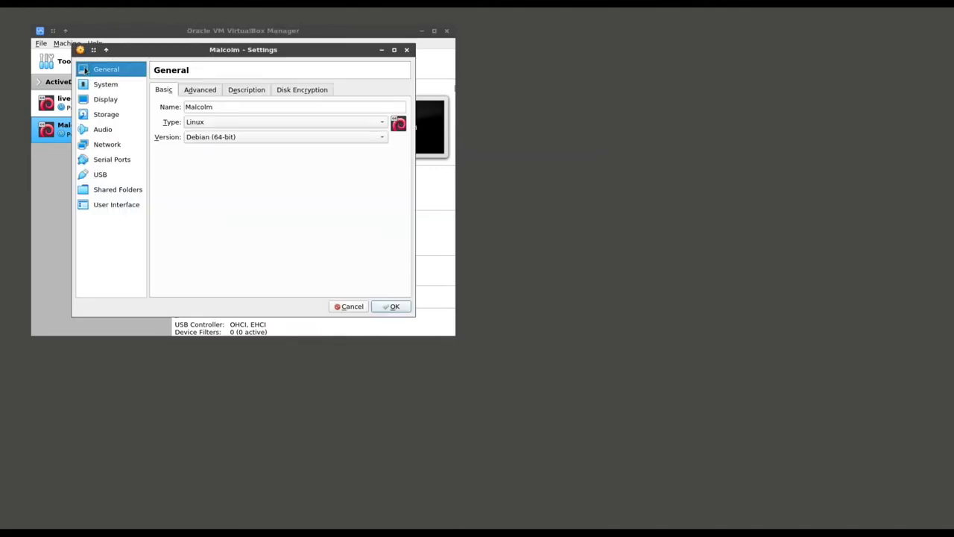
{"action": "left_click", "coordinate": [91, 84]}
{"action": "left_click", "coordinate": [240, 227]}
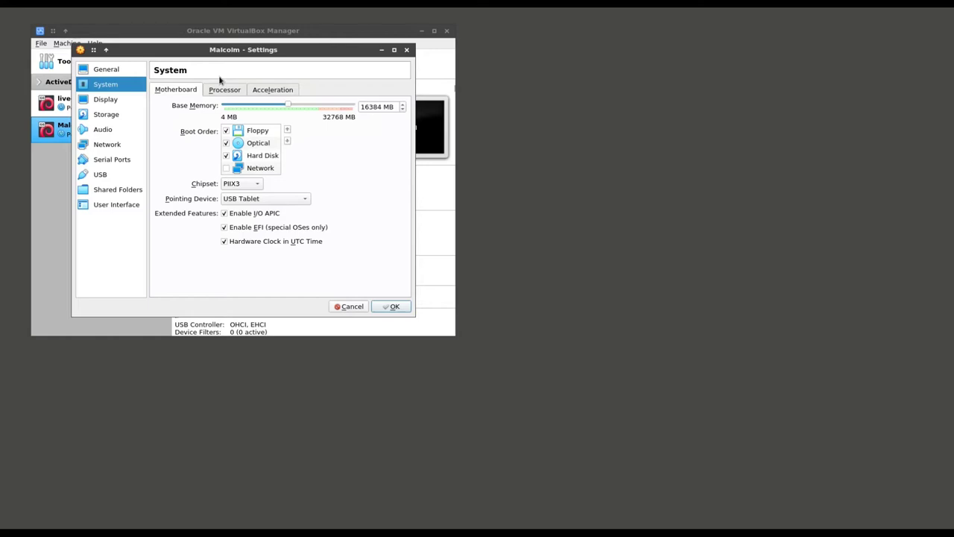
{"action": "left_click", "coordinate": [224, 90]}
{"action": "left_click", "coordinate": [256, 108]}
{"action": "left_click", "coordinate": [255, 108]}
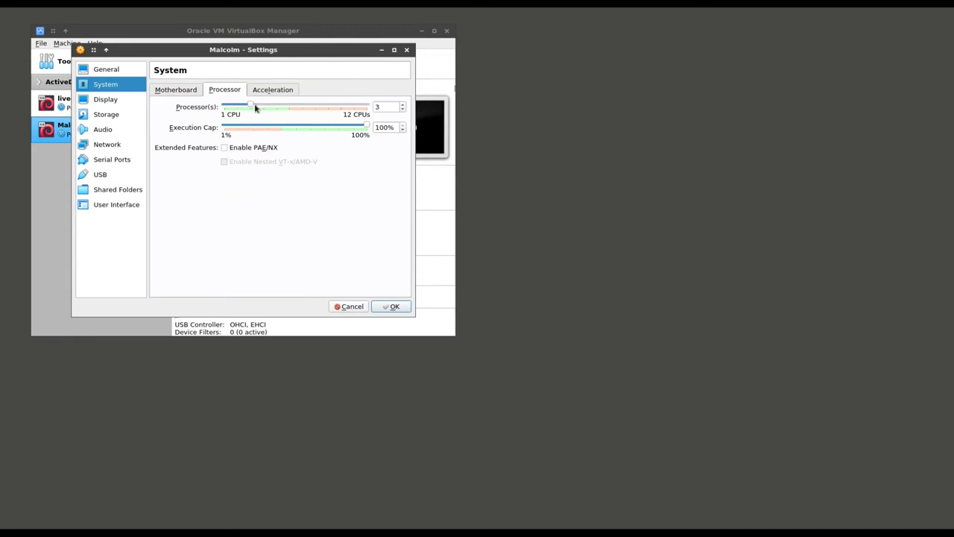
{"action": "left_click", "coordinate": [265, 89]}
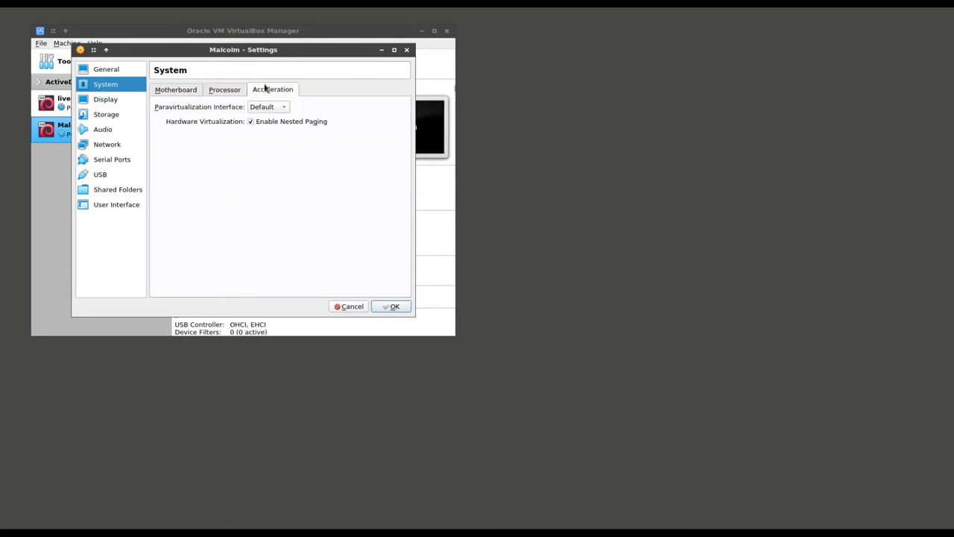
{"action": "left_click", "coordinate": [212, 90]}
{"action": "left_click", "coordinate": [194, 90]}
Load malcolm-2.1.0.iso into the VM's empty optical drive
{"action": "left_click", "coordinate": [128, 101]}
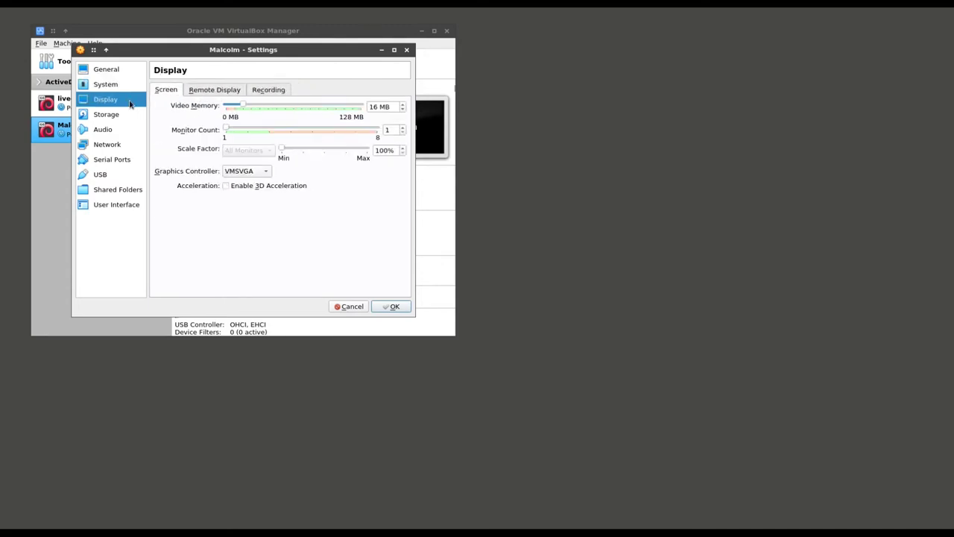
{"action": "left_click", "coordinate": [127, 114]}
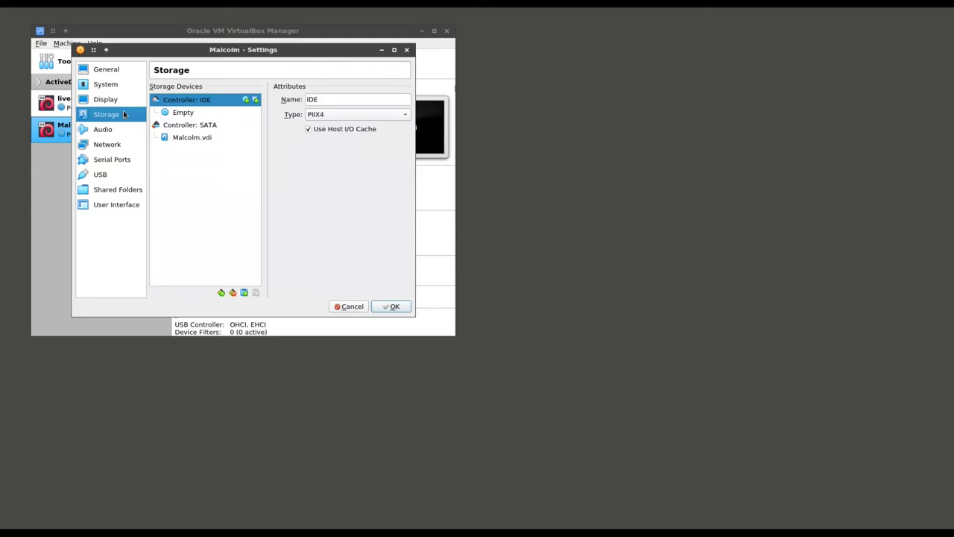
{"action": "left_click", "coordinate": [200, 112]}
{"action": "left_click", "coordinate": [405, 99]}
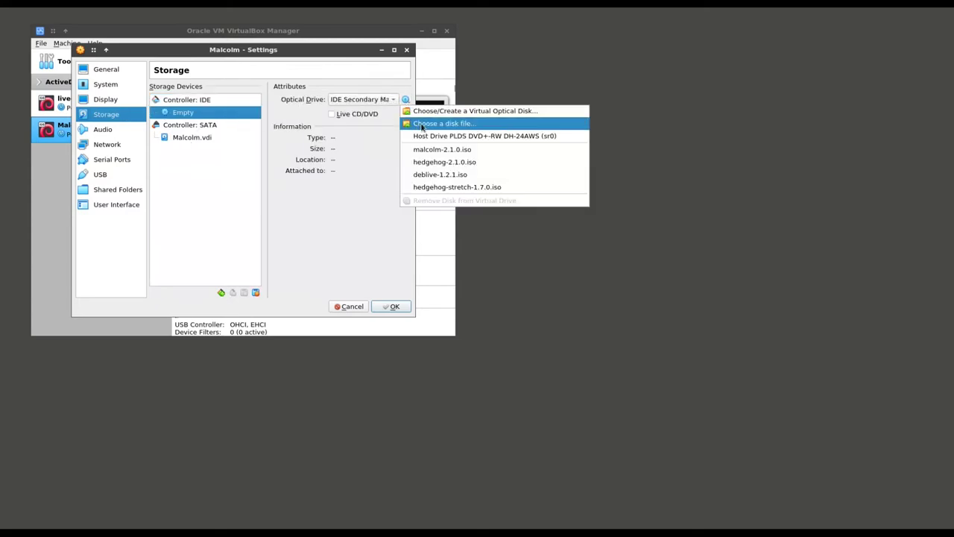
{"action": "left_click", "coordinate": [421, 125]}
{"action": "double_click", "coordinate": [339, 125]}
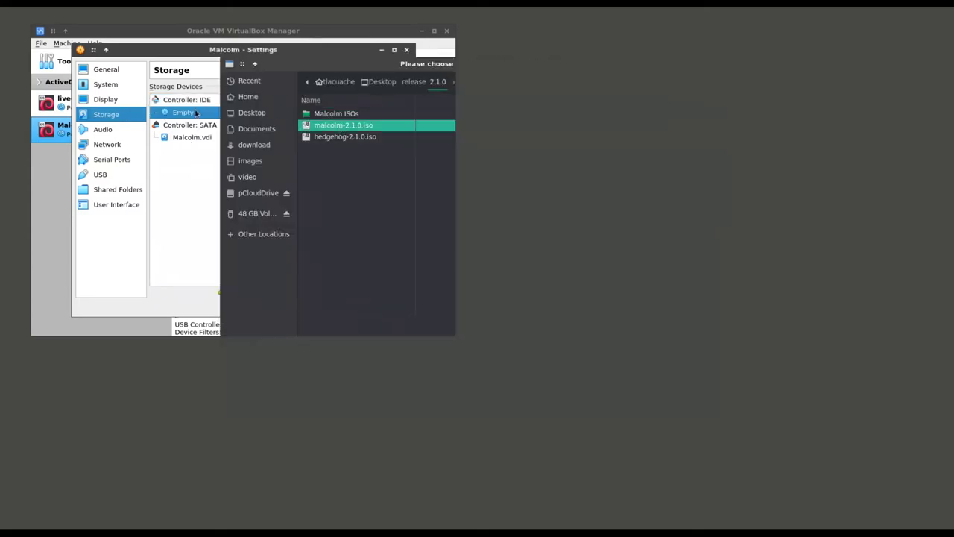
Disable audio and attach network adapter 1 to the NAT Network sensornat
{"action": "left_click", "coordinate": [114, 129]}
{"action": "left_click", "coordinate": [178, 89]}
{"action": "left_click", "coordinate": [107, 146]}
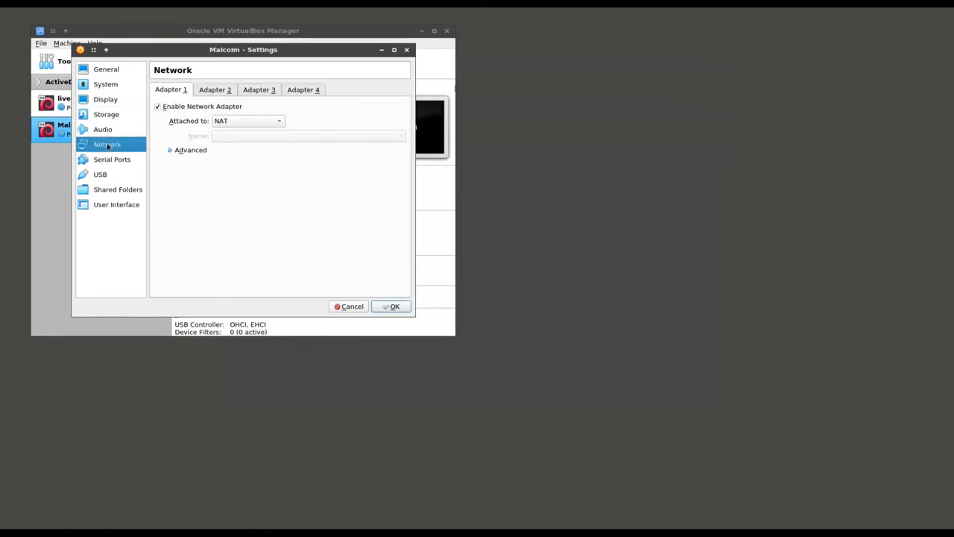
{"action": "left_click", "coordinate": [231, 120]}
{"action": "left_click", "coordinate": [232, 183]}
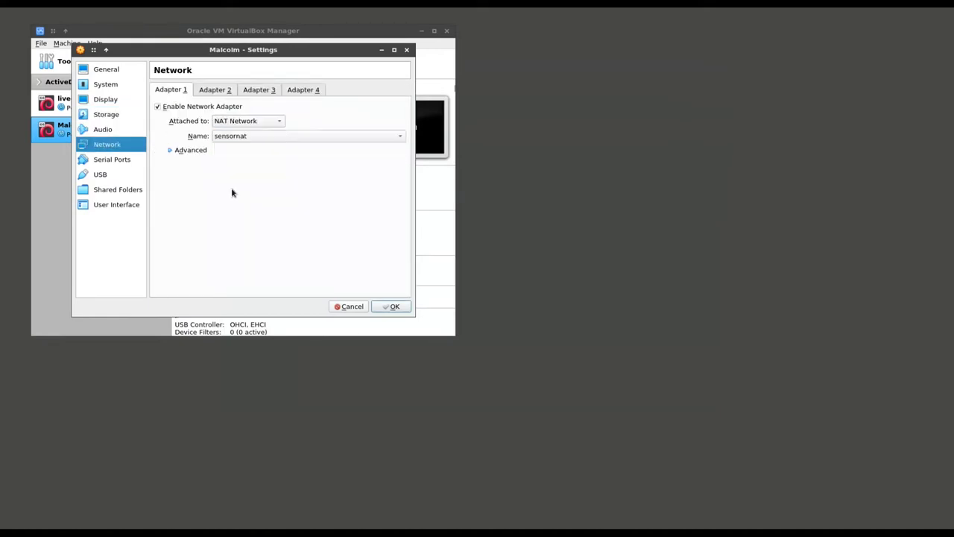
{"action": "left_click", "coordinate": [190, 152]}
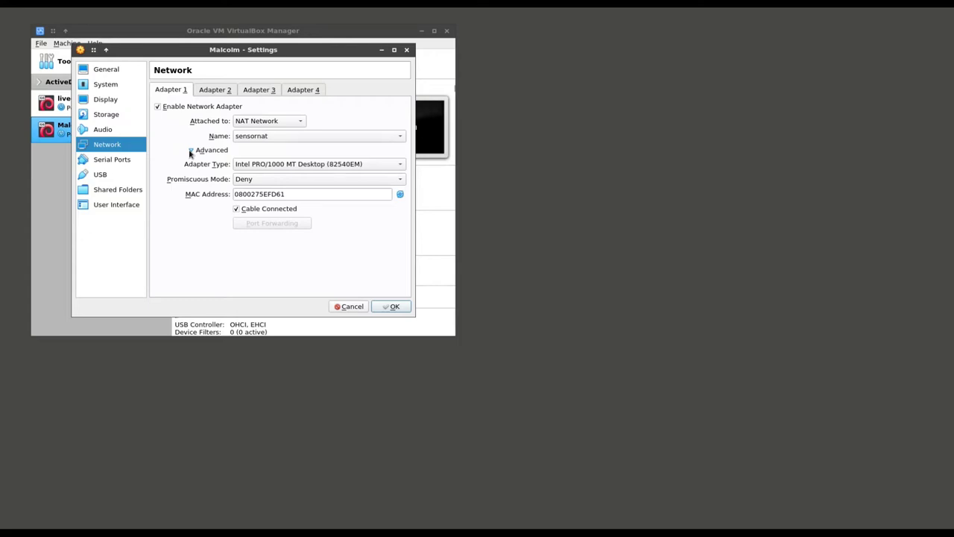
Add an auto-mounted tmp shared folder from the home directory and save the settings
{"action": "left_click", "coordinate": [112, 192]}
{"action": "left_click", "coordinate": [405, 99]}
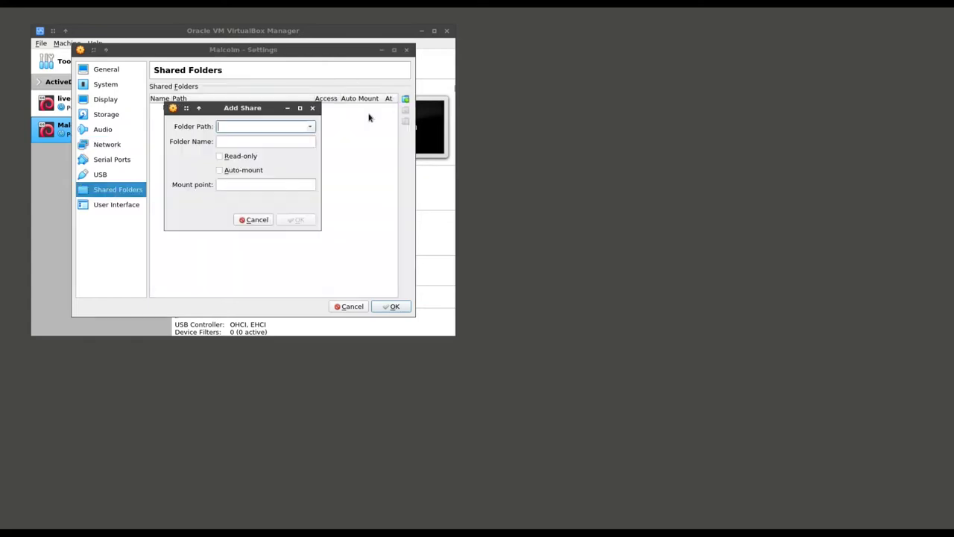
{"action": "type", "text": "/home/tlacuache/tmp"}
{"action": "key", "text": "Tab"}
{"action": "key", "text": "Tab"}
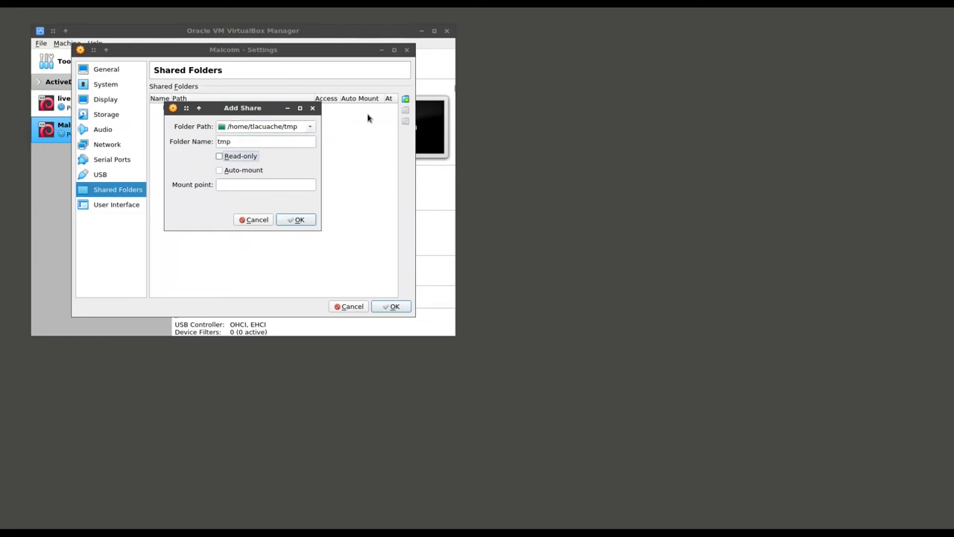
{"action": "key", "text": "Tab"}
{"action": "key", "text": "space"}
{"action": "left_click", "coordinate": [282, 223]}
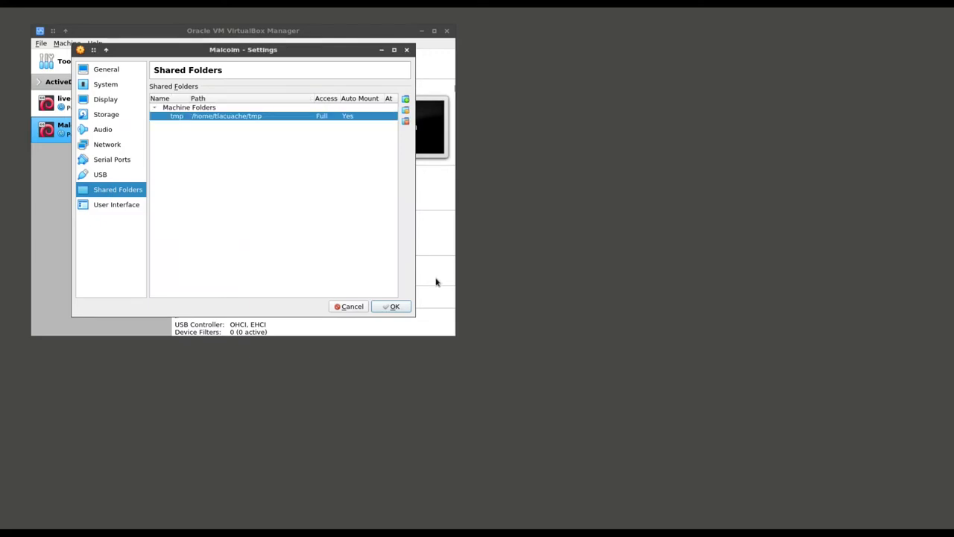
{"action": "left_click", "coordinate": [105, 70]}
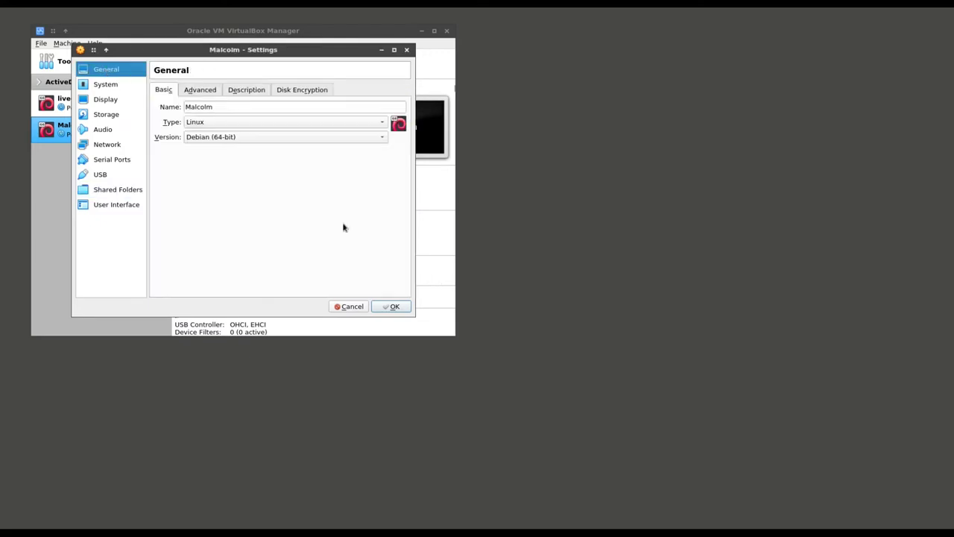
{"action": "left_click", "coordinate": [395, 307]}
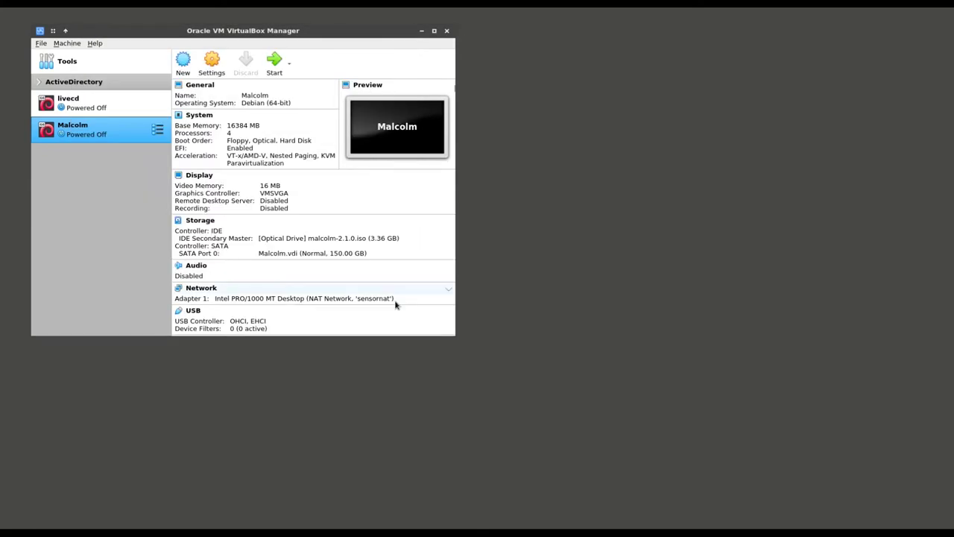
Start Malcolm and boot the GRUB entry 'virtual machine single partition quick install'
{"action": "left_click", "coordinate": [275, 63]}
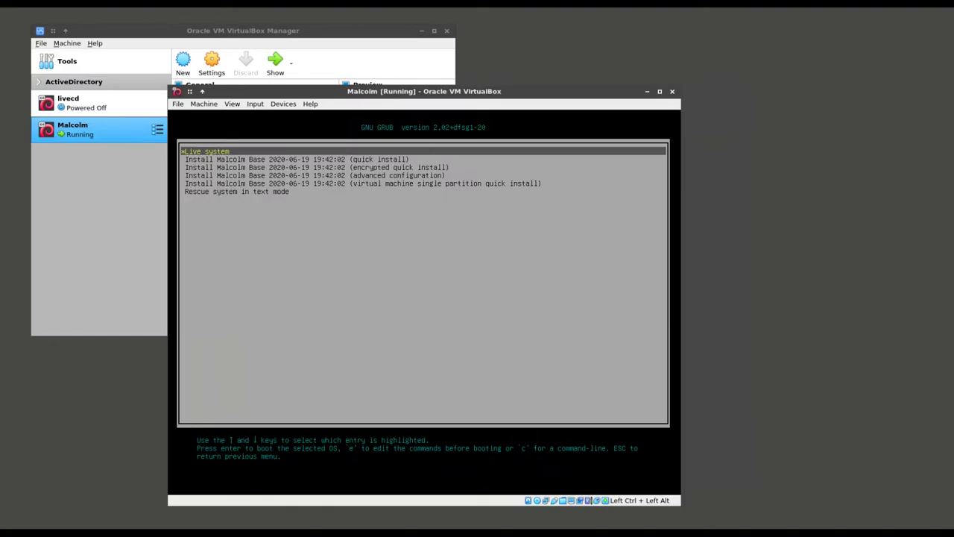
{"action": "key", "text": "Down"}
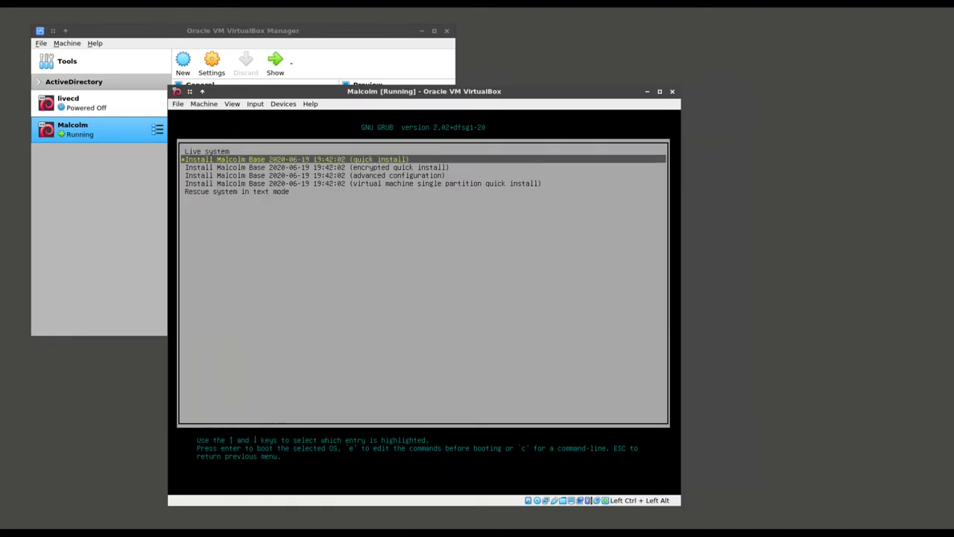
{"action": "key", "text": "Down"}
{"action": "key", "text": "Down"}
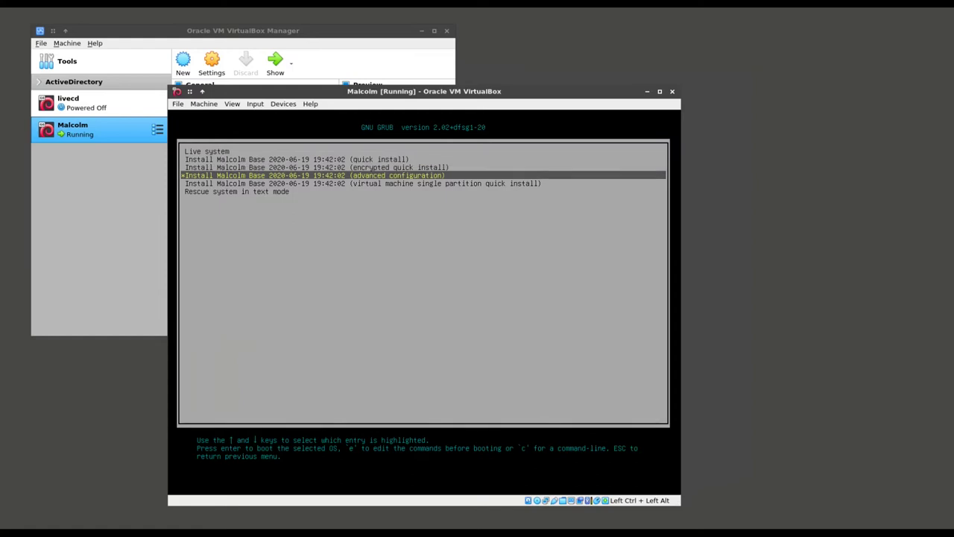
{"action": "key", "text": "Down"}
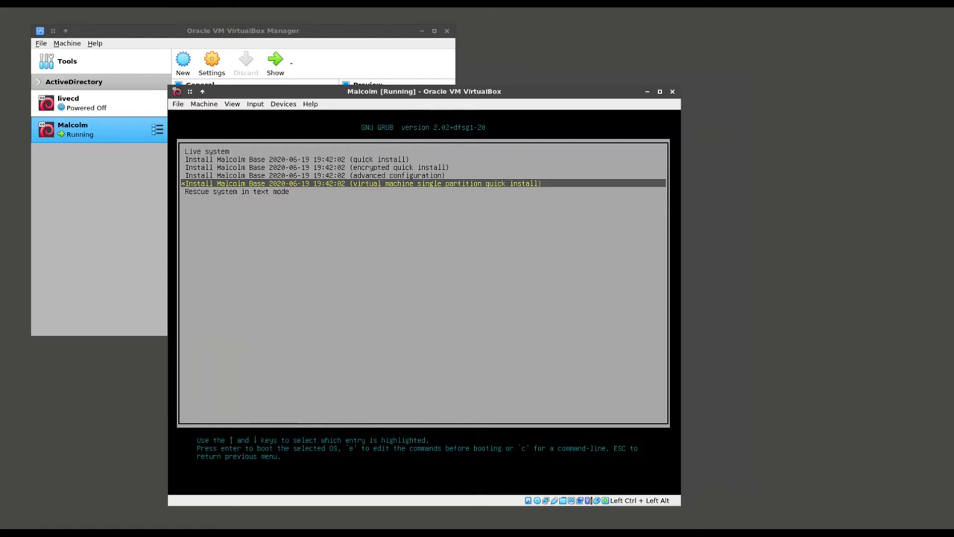
{"action": "key", "text": "Return"}
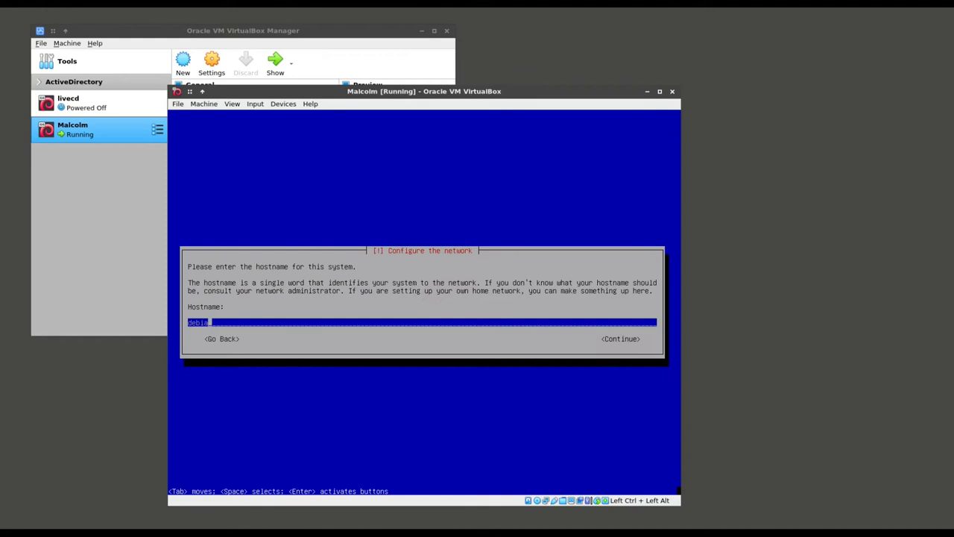
Set hostname malcolmv, leave the domain blank, and enter the root password twice
{"action": "key", "text": "BackSpace"}
{"action": "key", "text": "BackSpace"}
{"action": "key", "text": "BackSpace"}
{"action": "key", "text": "BackSpace"}
{"action": "type", "text": "malcolmv"}
{"action": "key", "text": "Return"}
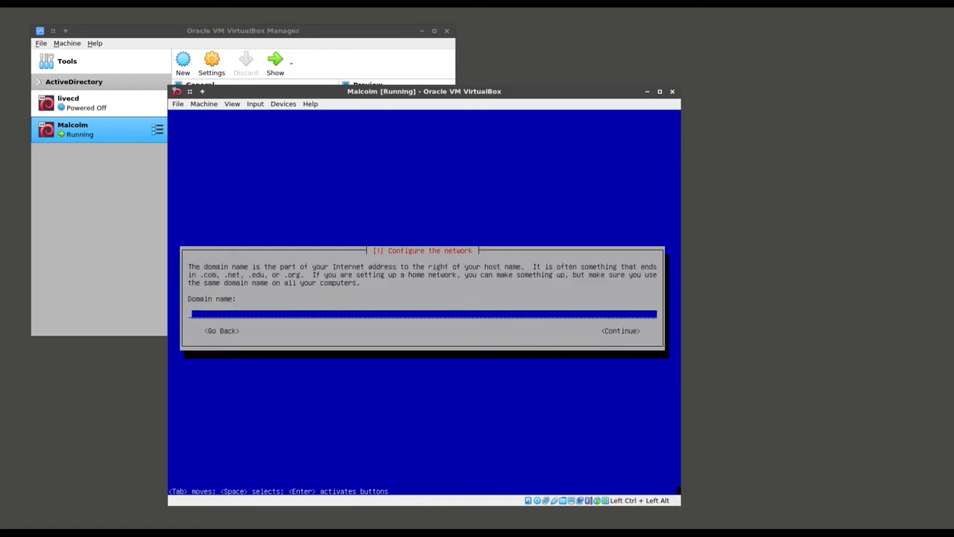
{"action": "key", "text": "Return"}
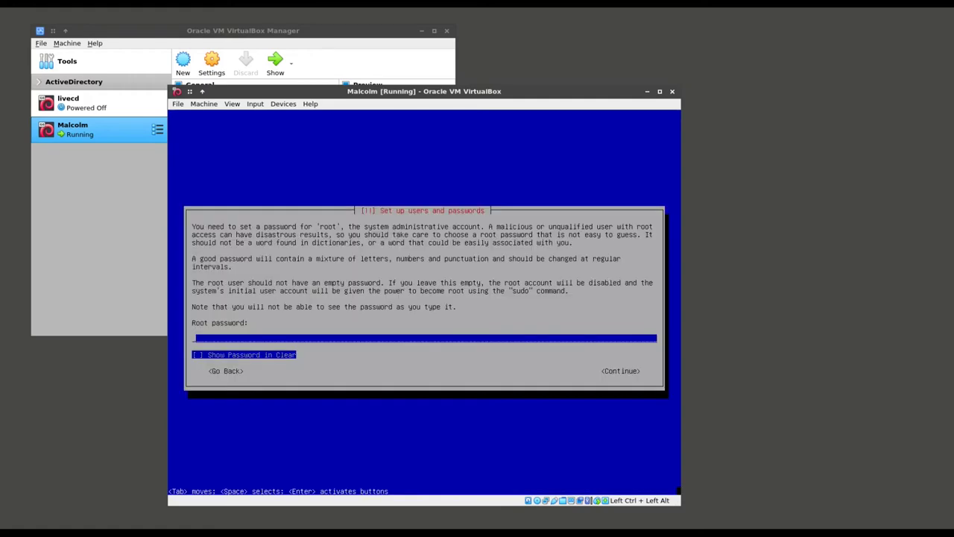
{"action": "key", "text": "Tab"}
{"action": "key", "text": "Tab"}
{"action": "key", "text": "Return"}
{"action": "key", "text": "Tab"}
{"action": "key", "text": "Tab"}
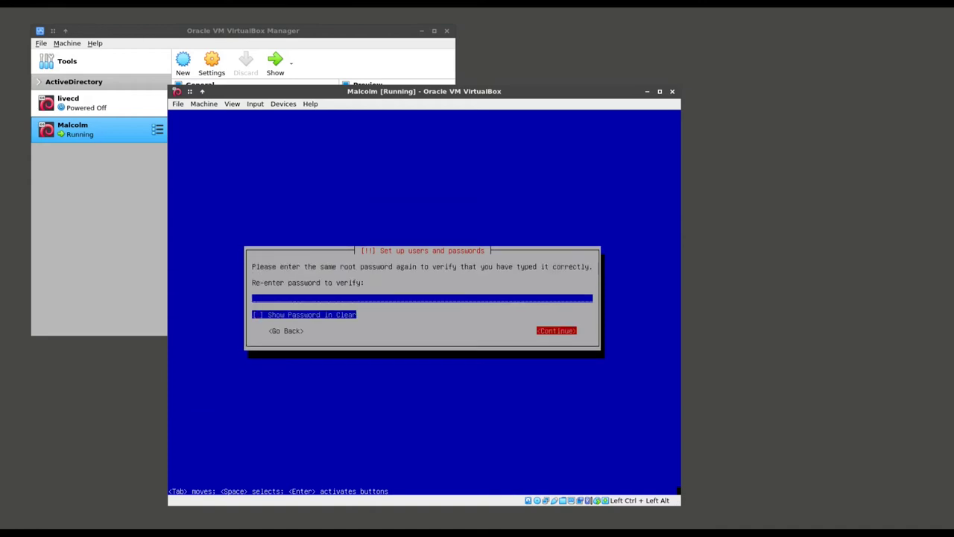
{"action": "key", "text": "Return"}
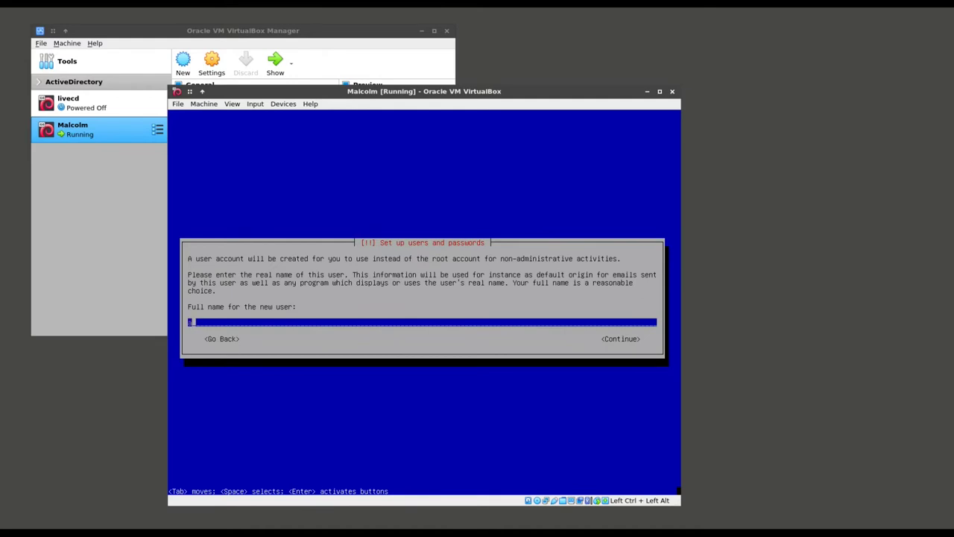
Create user 'analyst' with the suggested username and a confirmed password
{"action": "type", "text": "analyst"}
{"action": "key", "text": "Return"}
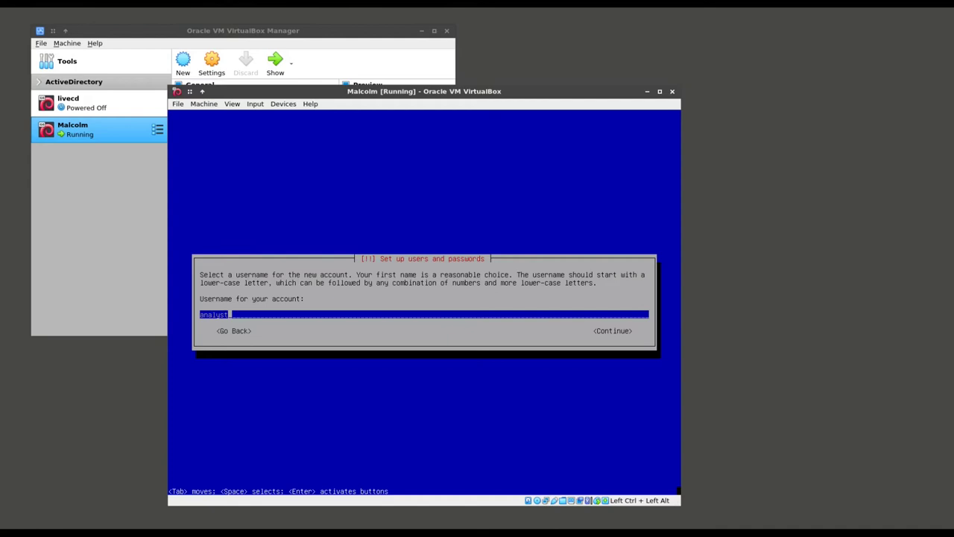
{"action": "key", "text": "Return"}
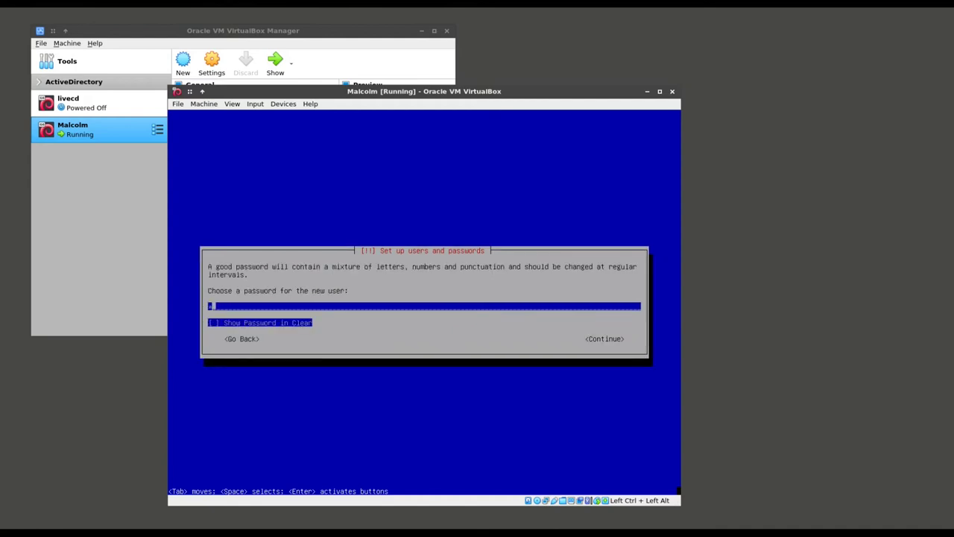
{"action": "type", "text": "*******"}
{"action": "key", "text": "Return"}
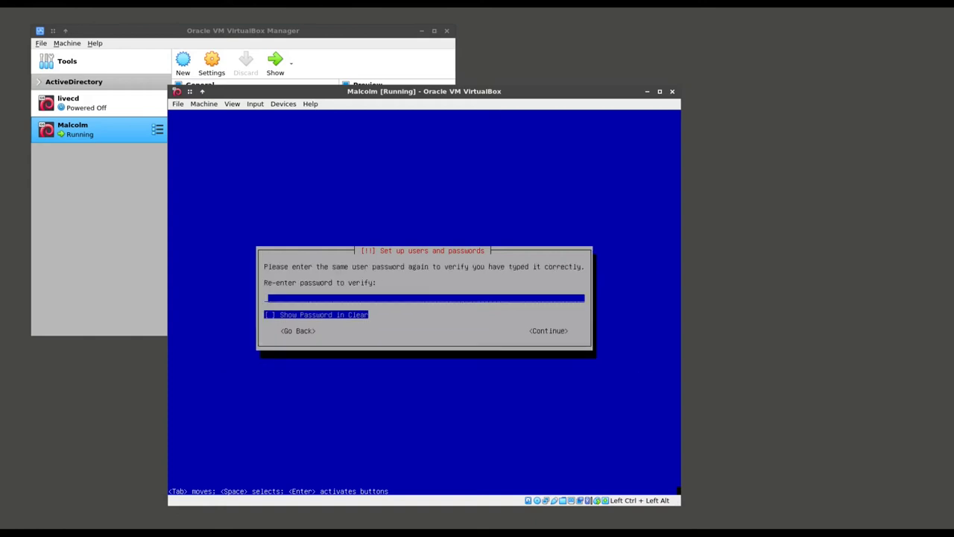
{"action": "type", "text": "*******"}
{"action": "key", "text": "Return"}
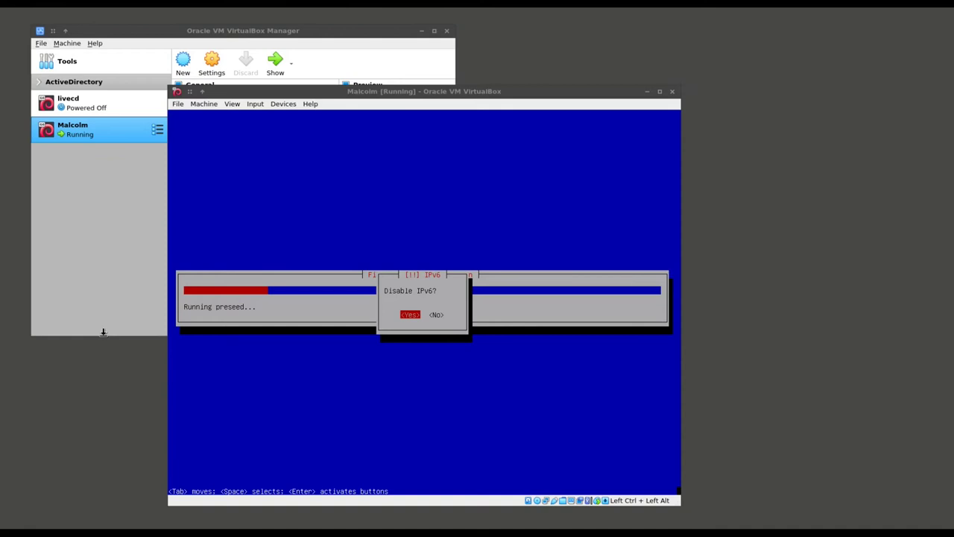
Answer Yes to disabling IPv6 and autologin, No to idle locking and the DoD banner
{"action": "left_click", "coordinate": [298, 373]}
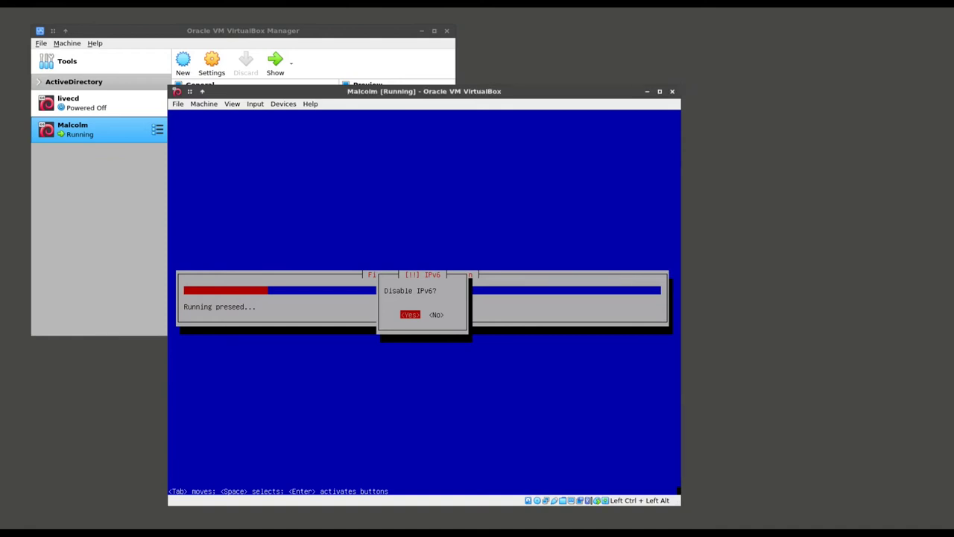
{"action": "key", "text": "Return"}
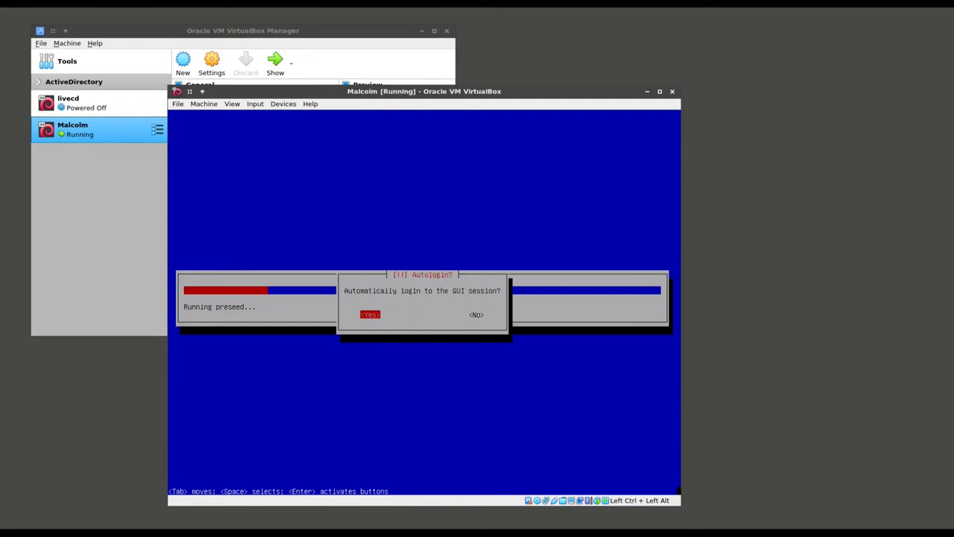
{"action": "key", "text": "Return"}
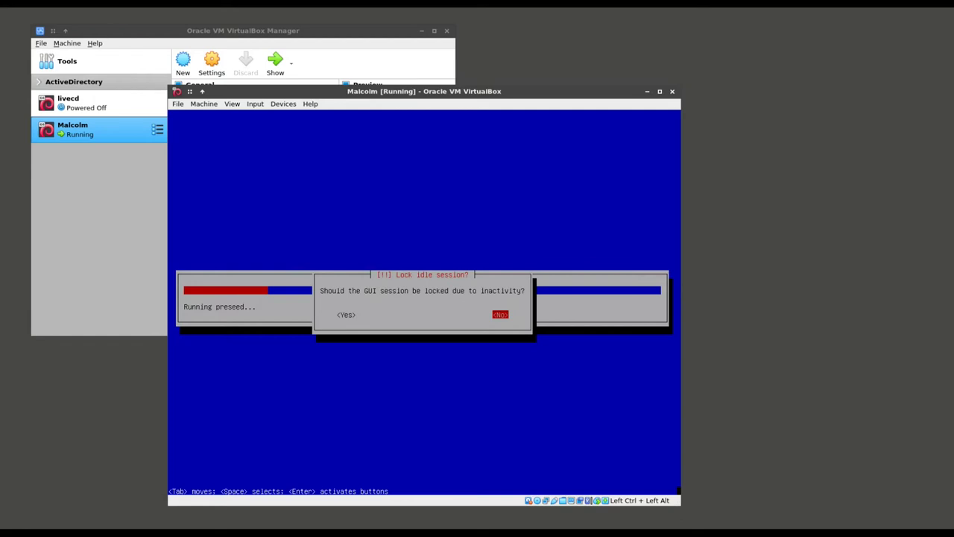
{"action": "key", "text": "Return"}
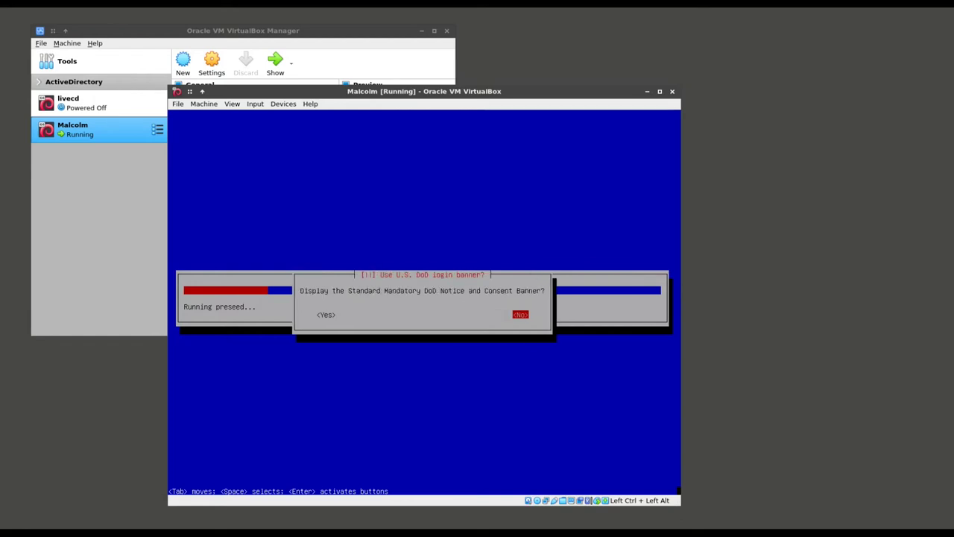
{"action": "key", "text": "Return"}
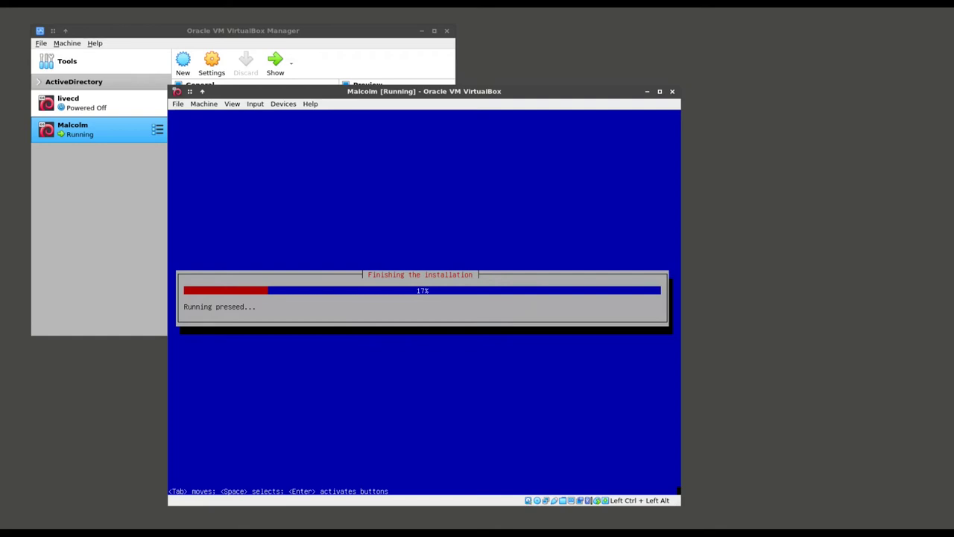
Wait for the Malcolm installation to finish and the VM to power off
{"action": "left_click", "coordinate": [43, 337]}
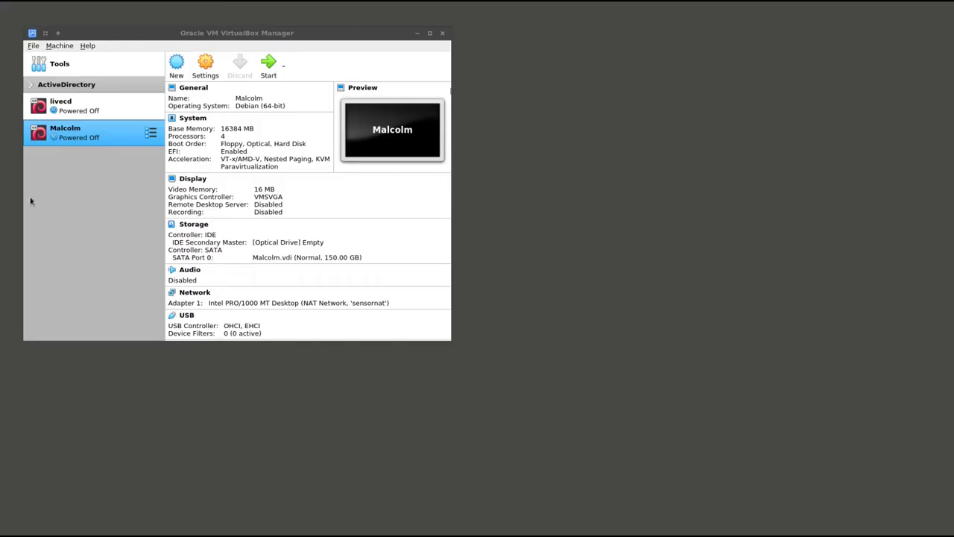
Define a new VM named Hedgehog with 8192 MB of memory
{"action": "left_click", "coordinate": [179, 64]}
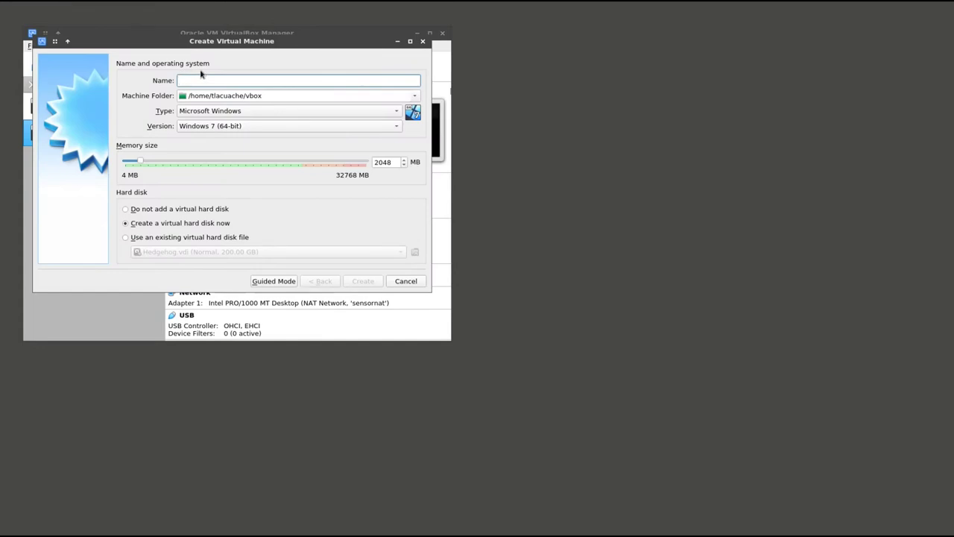
{"action": "type", "text": "Hedgehog"}
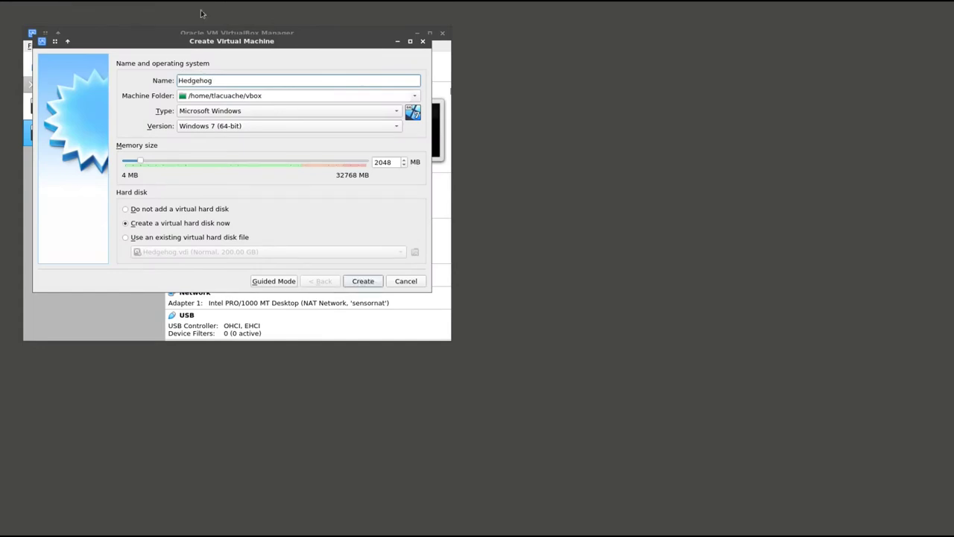
{"action": "left_click_drag", "start_coordinate": [188, 43], "coordinate": [210, 57]}
{"action": "double_click", "coordinate": [406, 179]}
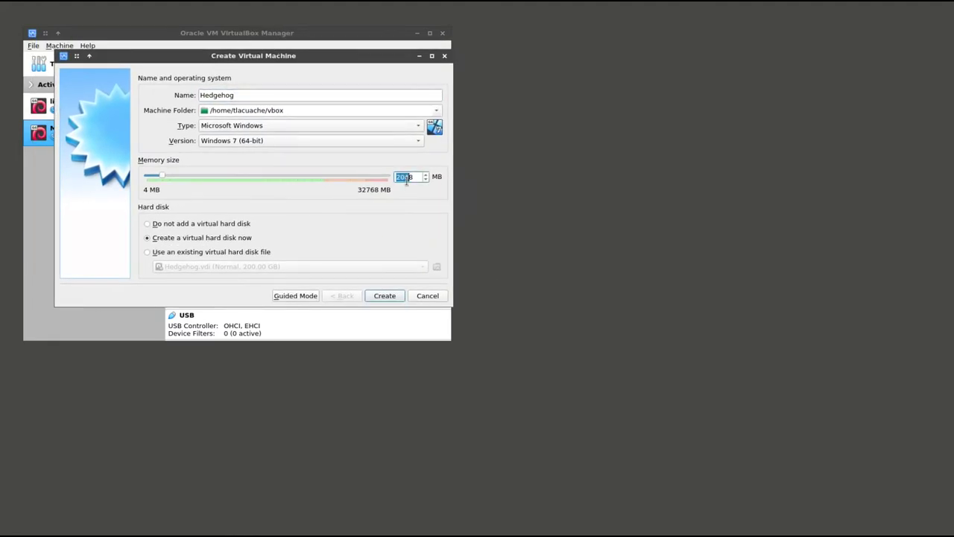
{"action": "type", "text": "8192"}
{"action": "left_click", "coordinate": [377, 295]}
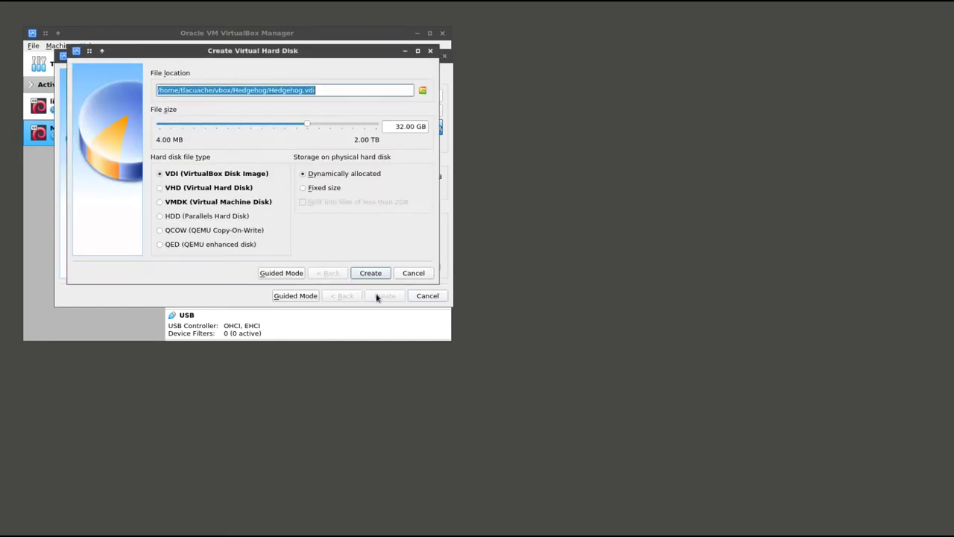
Give Hedgehog a 200 GB virtual hard disk and create it
{"action": "left_click", "coordinate": [274, 90]}
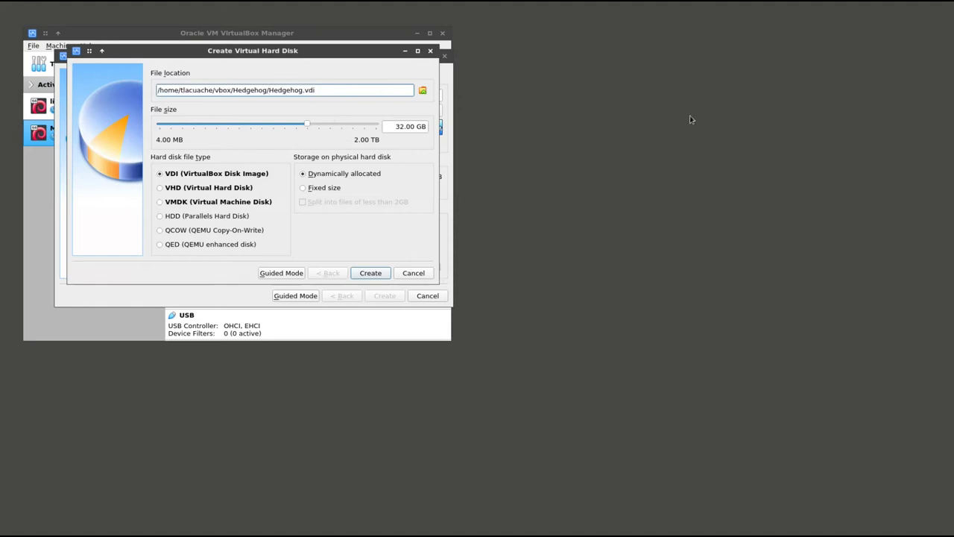
{"action": "left_click", "coordinate": [425, 126]}
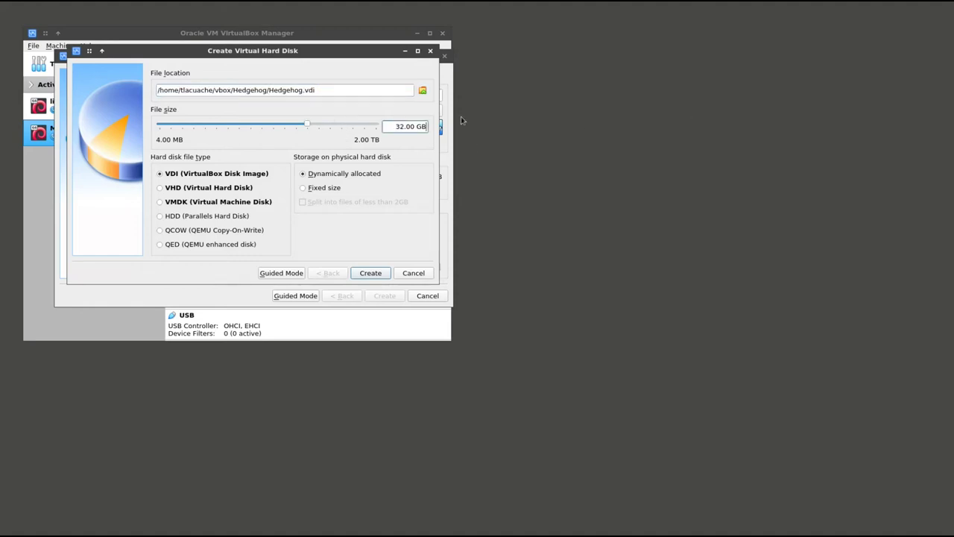
{"action": "key", "text": "ctrl+a"}
{"action": "type", "text": "200"}
{"action": "left_click", "coordinate": [381, 272]}
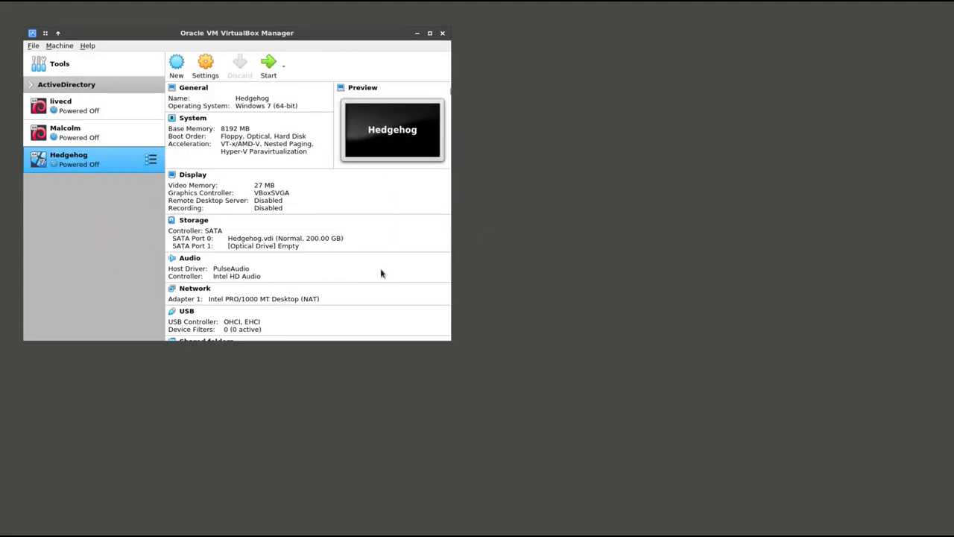
Give the Hedgehog VM 4 processors
{"action": "left_click", "coordinate": [201, 70]}
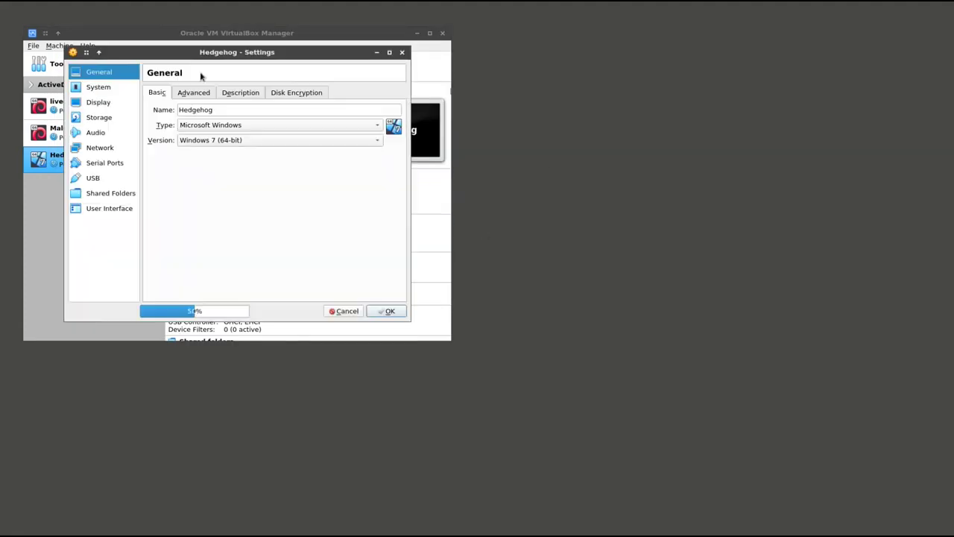
{"action": "left_click", "coordinate": [124, 91]}
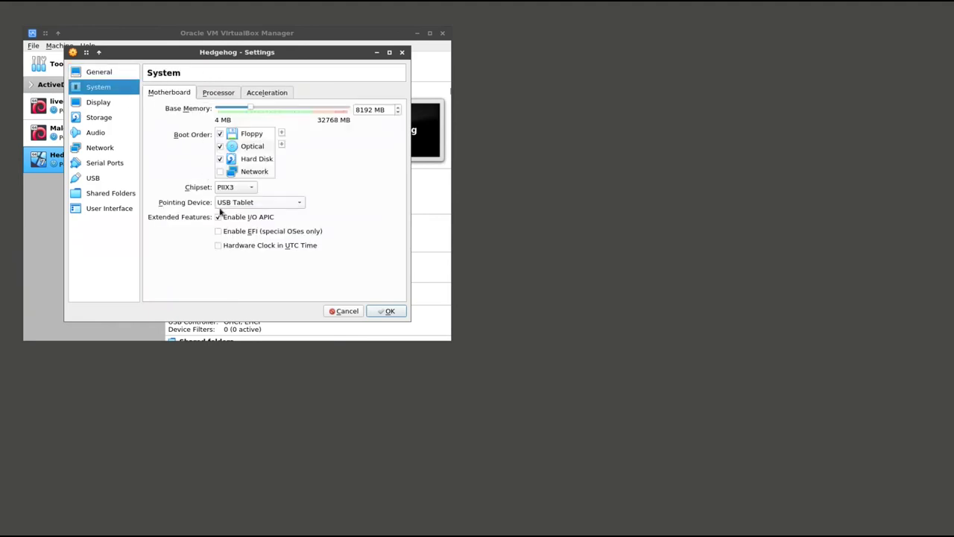
{"action": "left_click", "coordinate": [235, 92]}
{"action": "left_click_drag", "start_coordinate": [217, 109], "coordinate": [255, 110]}
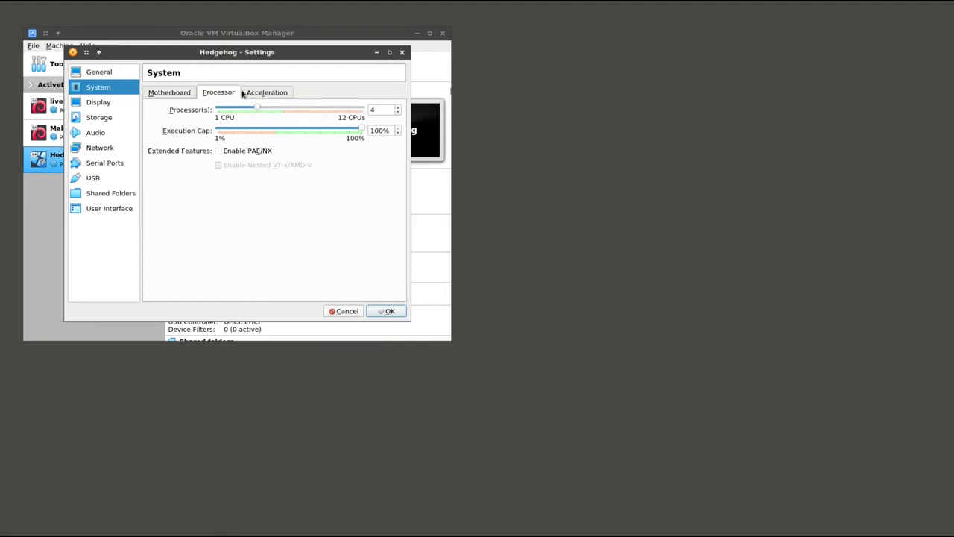
Load hedgehog-2.1.0.iso into Hedgehog's empty optical drive
{"action": "left_click", "coordinate": [112, 103]}
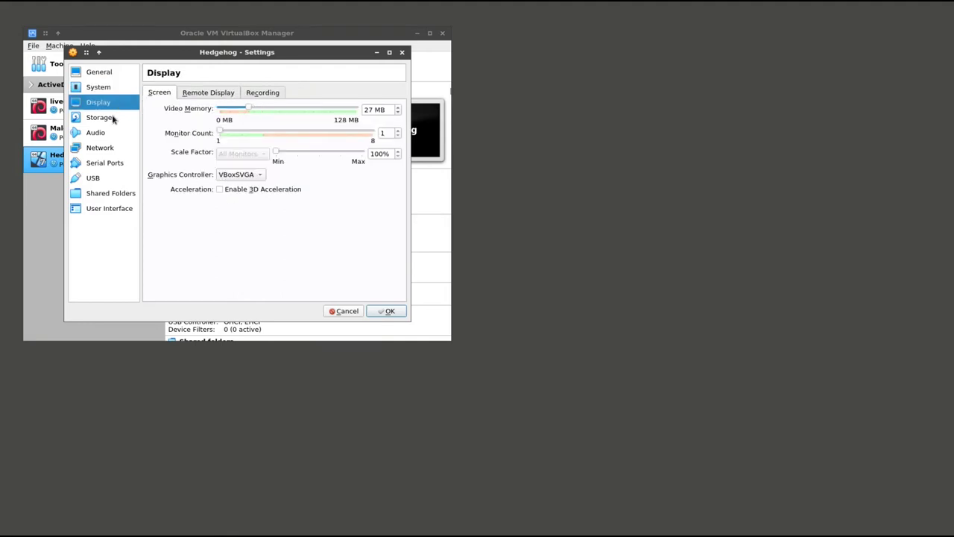
{"action": "left_click", "coordinate": [112, 117]}
{"action": "left_click", "coordinate": [179, 121]}
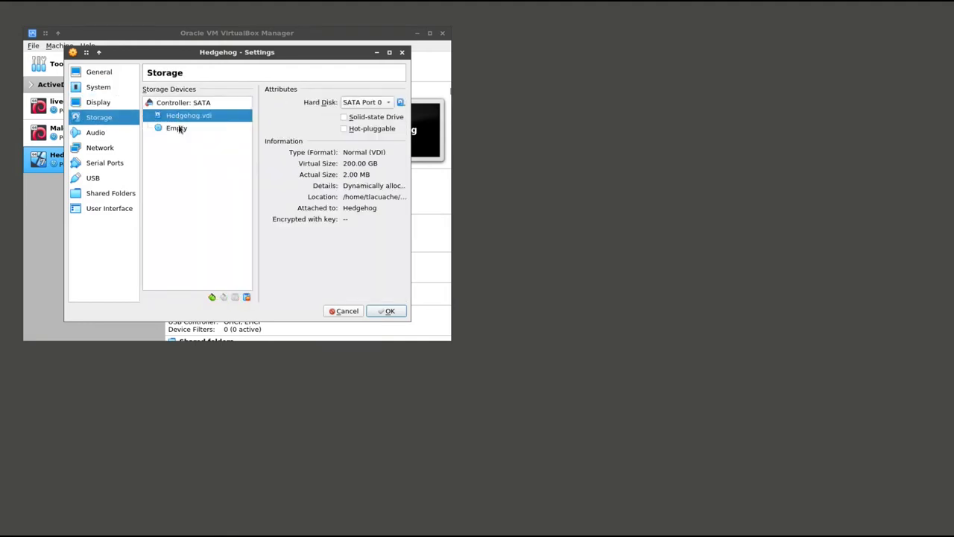
{"action": "left_click_drag", "start_coordinate": [173, 128], "coordinate": [295, 116]}
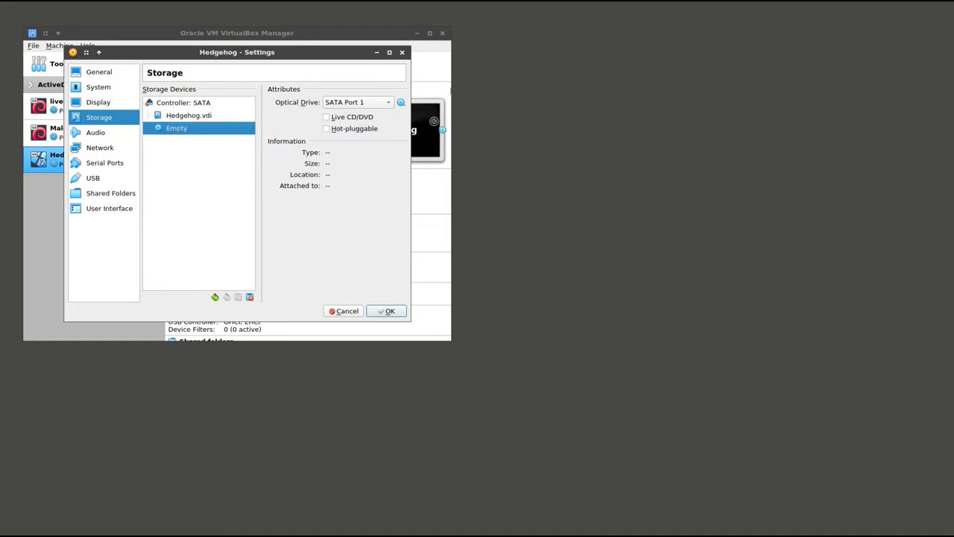
{"action": "left_click", "coordinate": [401, 102]}
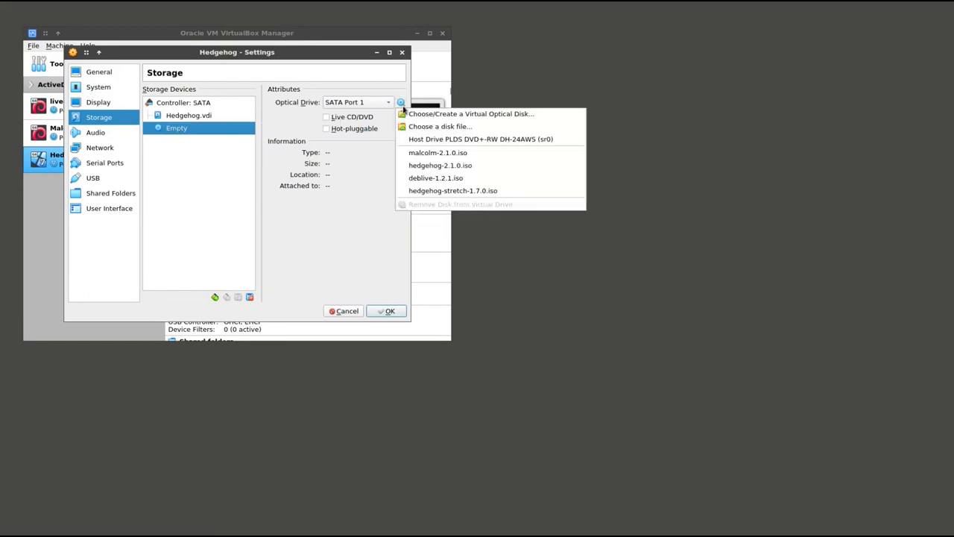
{"action": "left_click", "coordinate": [441, 127]}
{"action": "left_click", "coordinate": [358, 140]}
{"action": "double_click", "coordinate": [359, 140]}
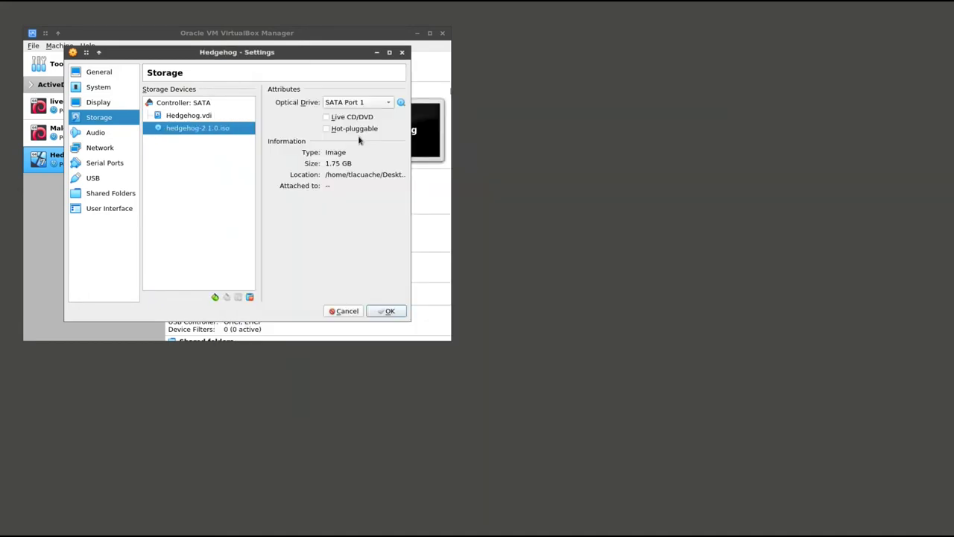
Attach network adapter 1 to the NAT Network
{"action": "left_click", "coordinate": [113, 137]}
{"action": "left_click", "coordinate": [128, 148]}
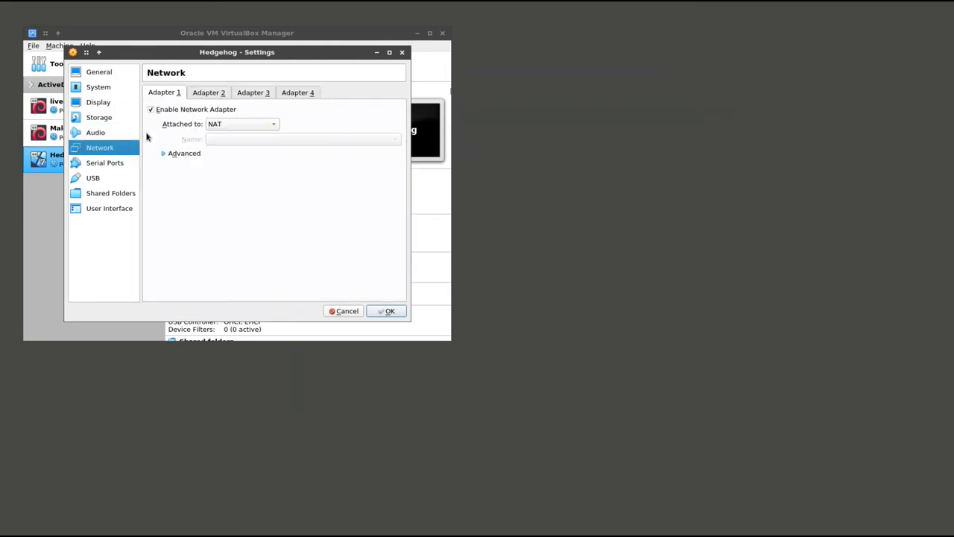
{"action": "left_click", "coordinate": [188, 155]}
{"action": "left_click", "coordinate": [246, 124]}
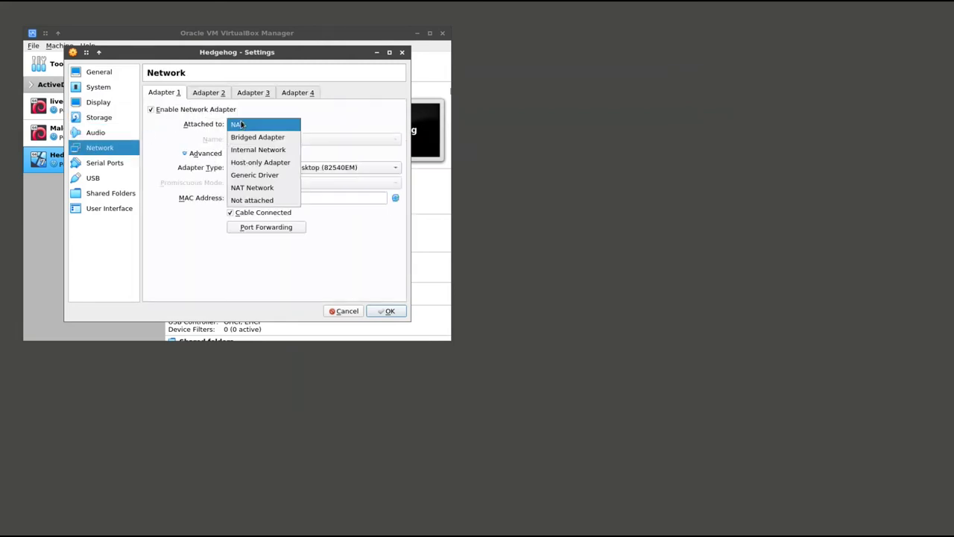
{"action": "left_click", "coordinate": [258, 187]}
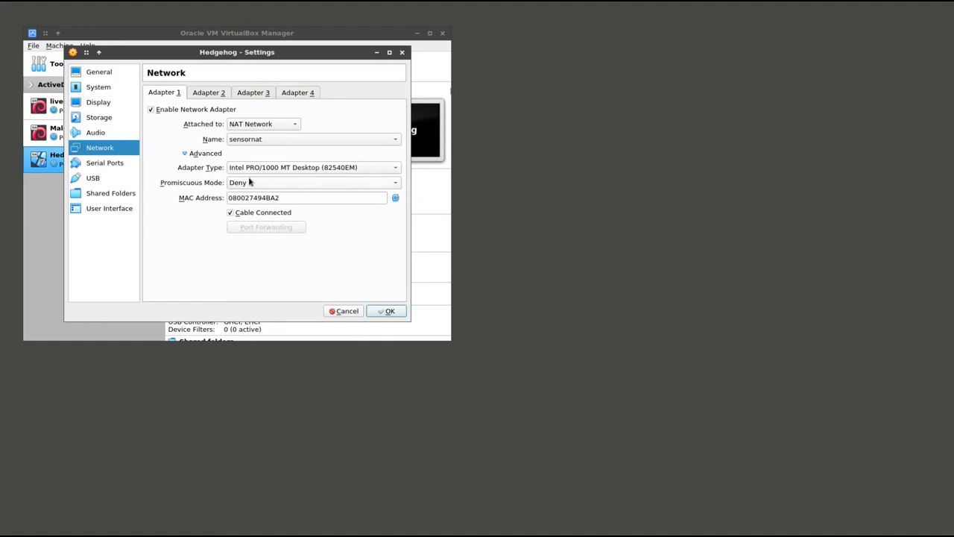
Attach adapter 2 to the NAT Network with promiscuous mode Allow All
{"action": "left_click", "coordinate": [206, 94]}
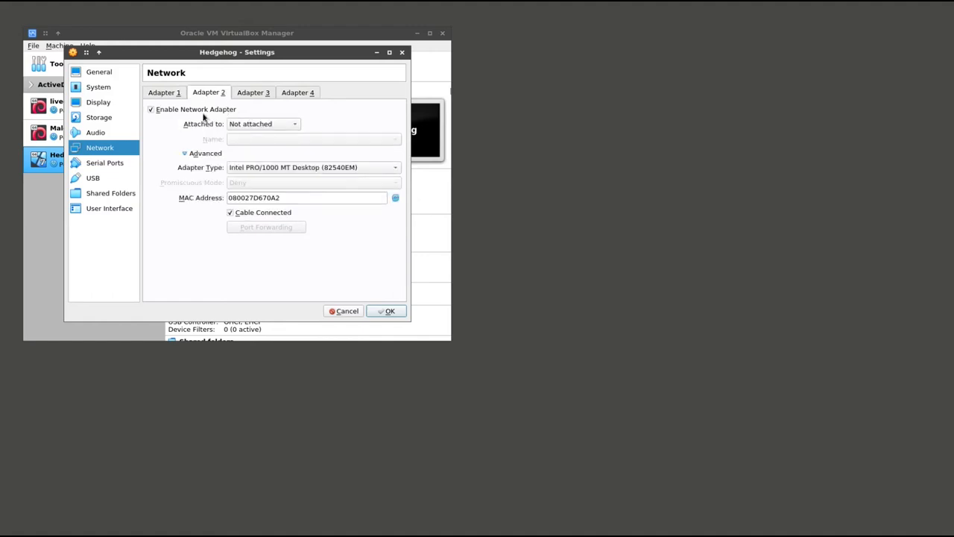
{"action": "left_click", "coordinate": [232, 124]}
{"action": "left_click", "coordinate": [258, 111]}
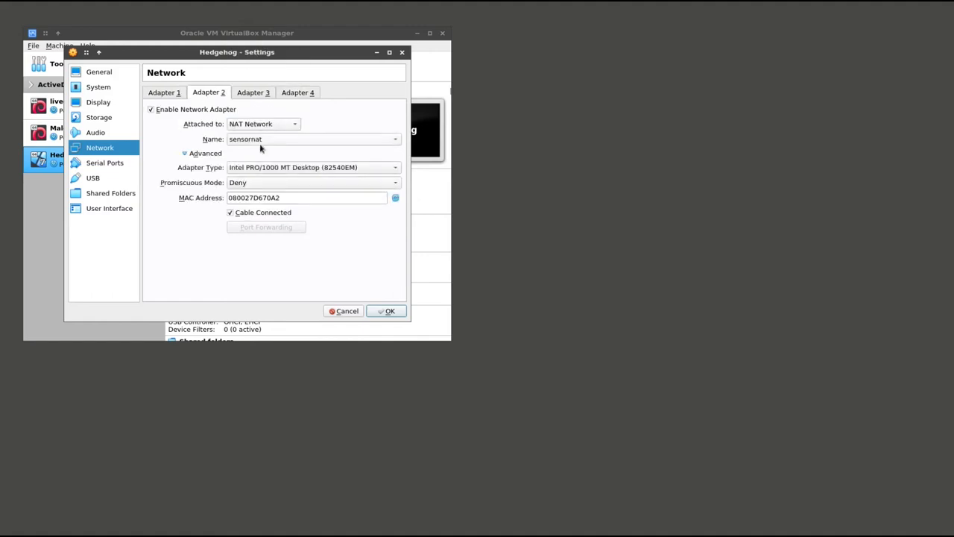
{"action": "left_click", "coordinate": [248, 184]}
{"action": "left_click", "coordinate": [245, 207]}
{"action": "left_click", "coordinate": [159, 94]}
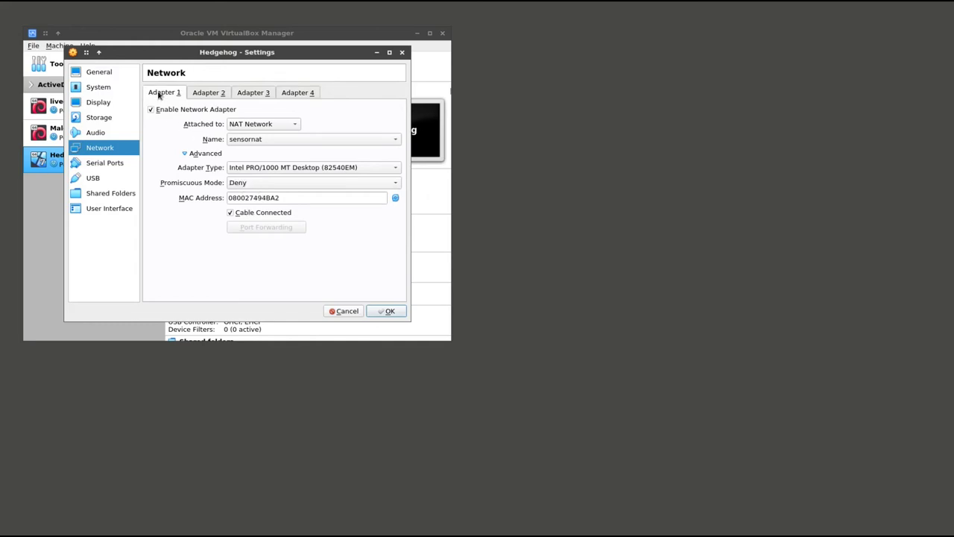
{"action": "left_click", "coordinate": [194, 94]}
{"action": "left_click", "coordinate": [178, 94]}
Add an auto-mounted tmp shared folder, save the settings, and start Hedgehog
{"action": "left_click", "coordinate": [88, 193]}
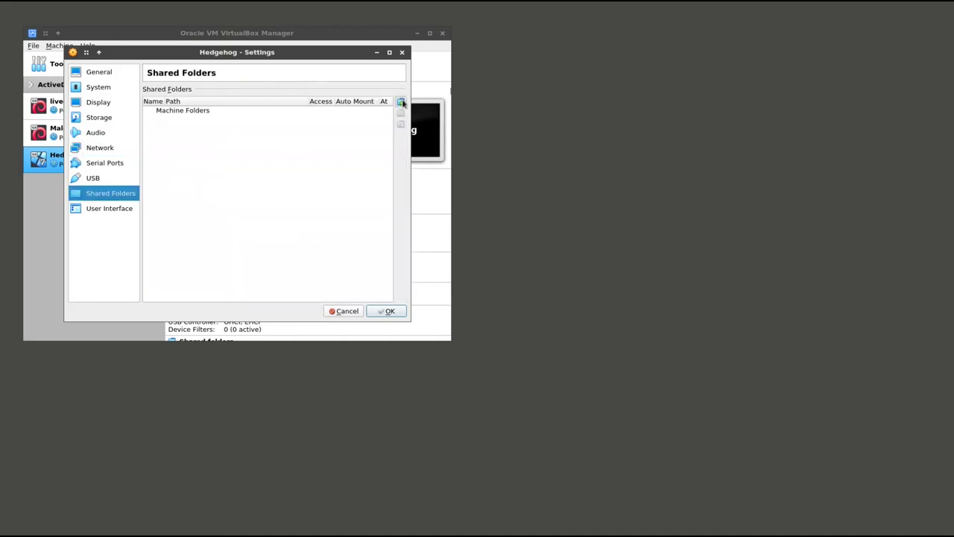
{"action": "left_click", "coordinate": [400, 103]}
{"action": "type", "text": "/ho"}
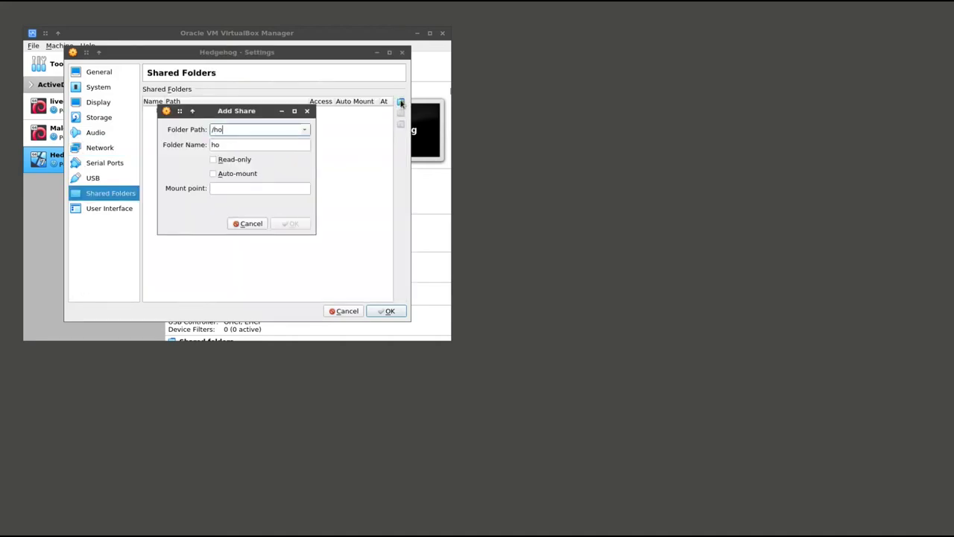
{"action": "type", "text": "me/tlacuache/tmp"}
{"action": "key", "text": "Tab"}
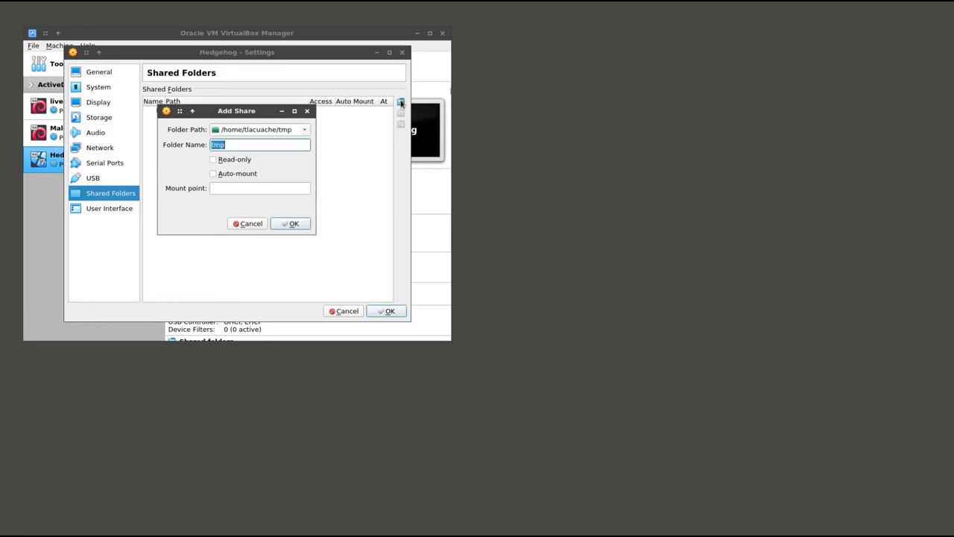
{"action": "key", "text": "Tab"}
{"action": "key", "text": "Tab"}
{"action": "key", "text": "Tab"}
{"action": "key", "text": "shift+Tab"}
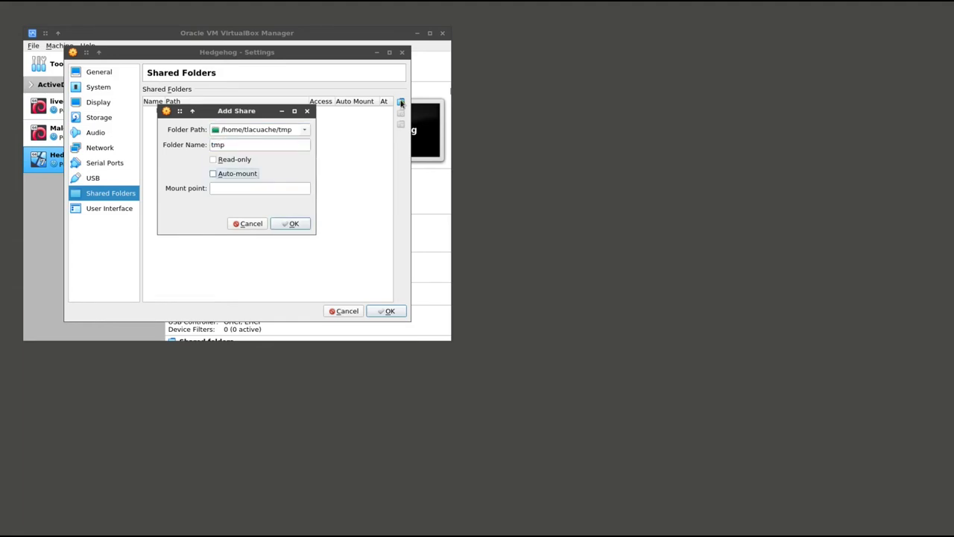
{"action": "key", "text": "space"}
{"action": "left_click", "coordinate": [291, 224]}
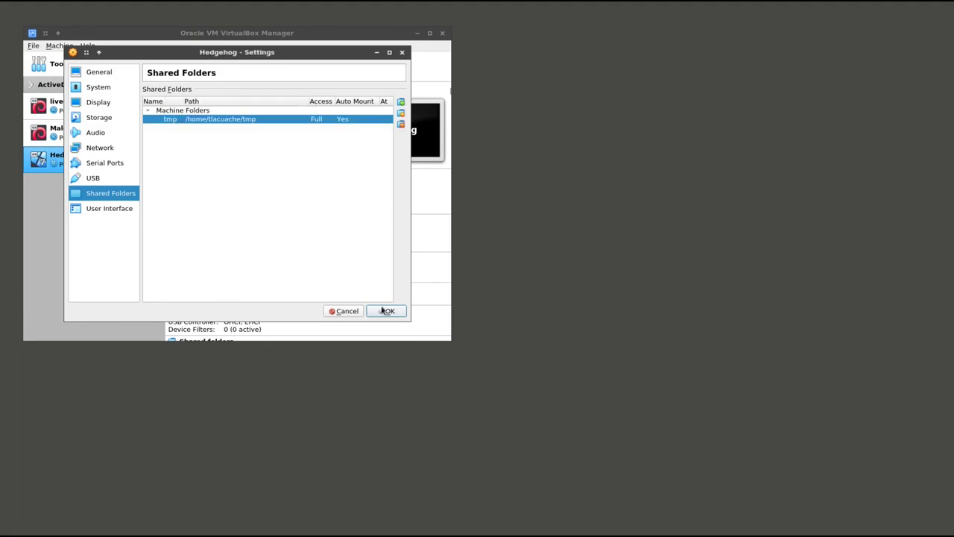
{"action": "left_click", "coordinate": [385, 310]}
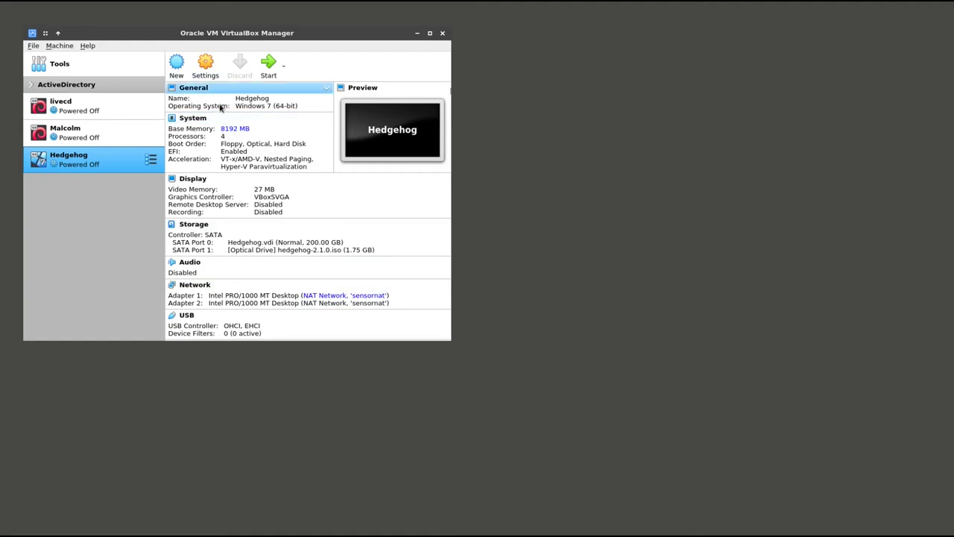
{"action": "left_click", "coordinate": [266, 62]}
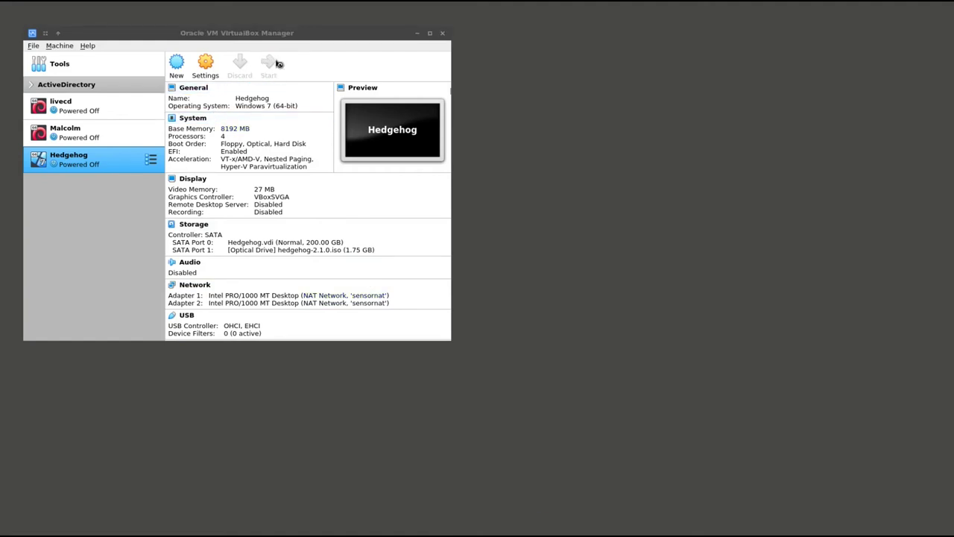
Boot Hedgehog's GRUB entry 'virtual machine single partition quick install'
{"action": "key", "text": "Down"}
{"action": "key", "text": "Down"}
{"action": "key", "text": "Down"}
{"action": "key", "text": "Down"}
{"action": "key", "text": "Down"}
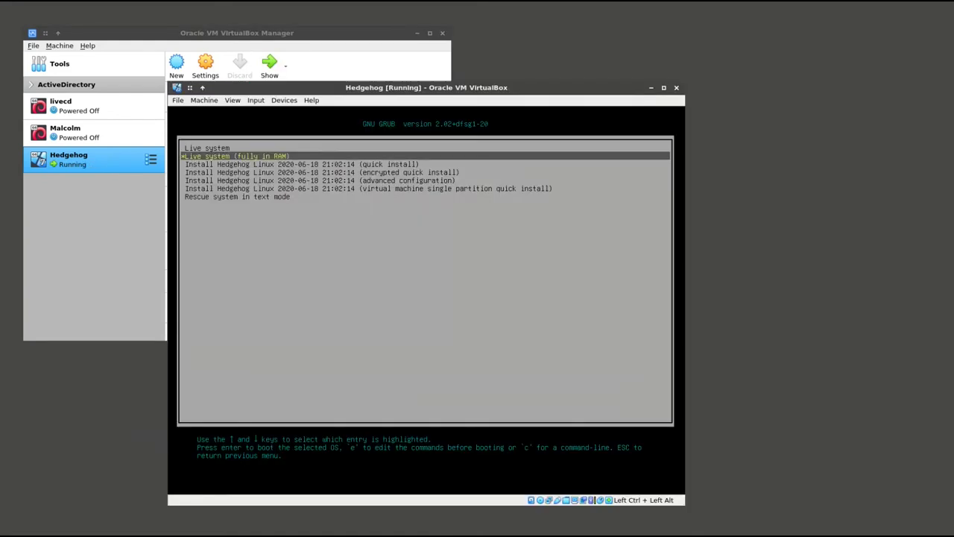
{"action": "key", "text": "Return"}
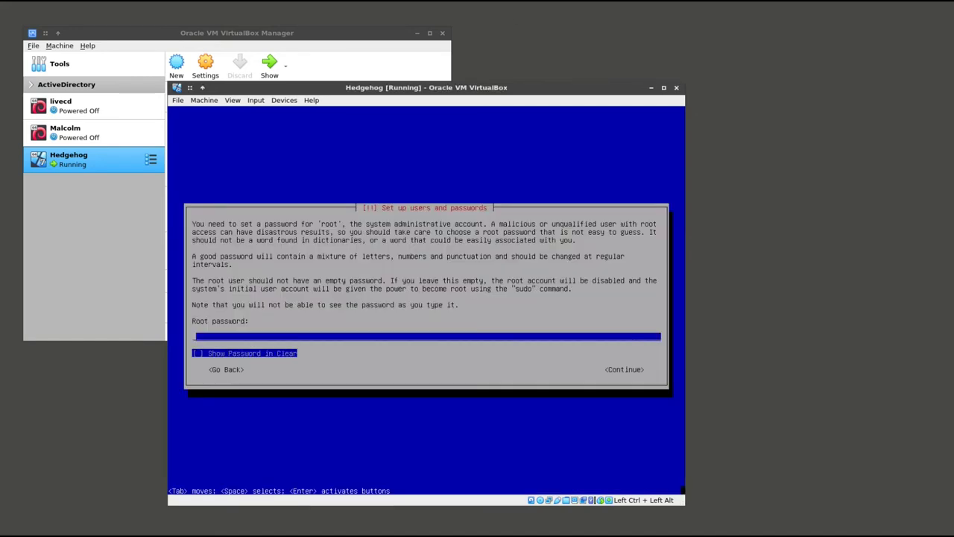
Enter the root password, then the new user's password and its confirmation
{"action": "type", "text": "*******"}
{"action": "key", "text": "Return"}
{"action": "type", "text": "******"}
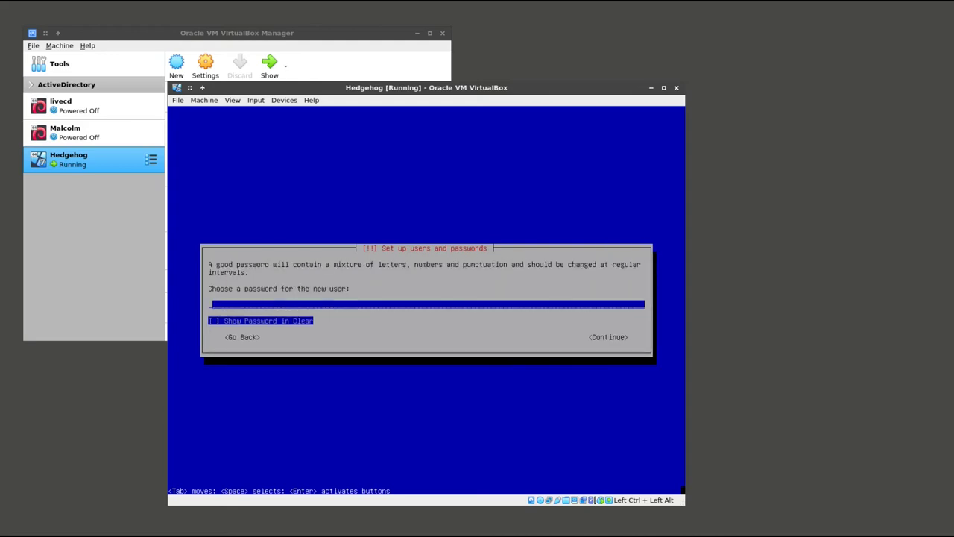
{"action": "type", "text": "*******"}
{"action": "key", "text": "Return"}
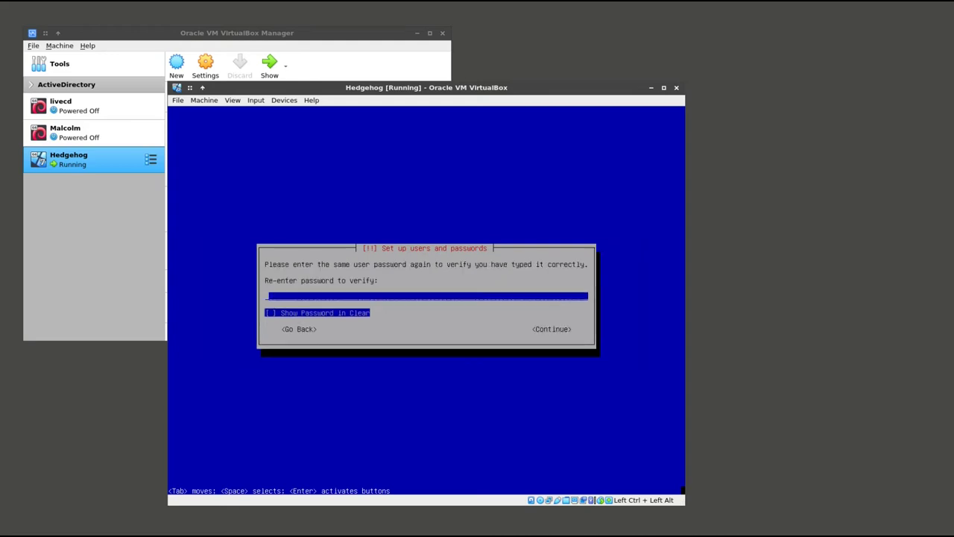
{"action": "type", "text": "*******"}
{"action": "key", "text": "Return"}
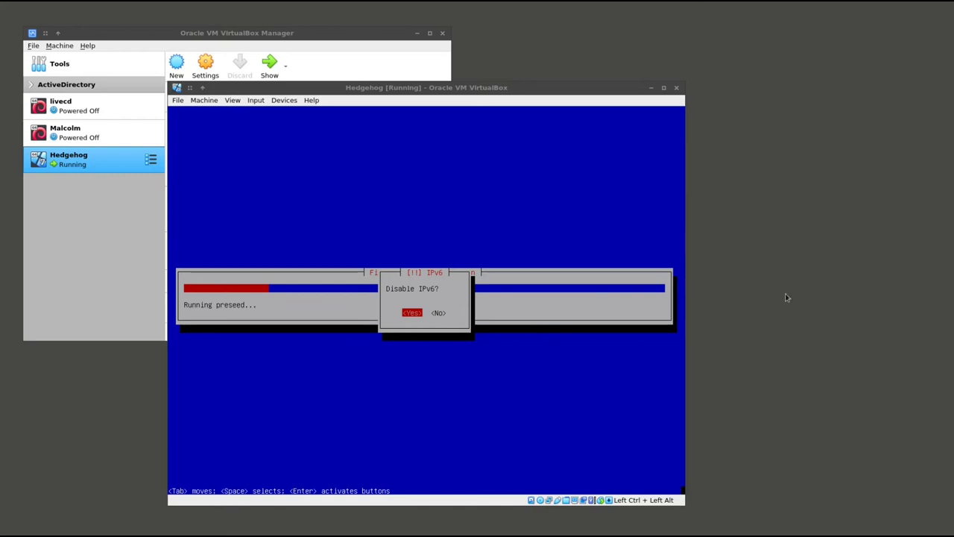
Answer Yes to disabling IPv6 on Hedgehog and accept the automatic login default
{"action": "key", "text": "Return"}
{"action": "key", "text": "Return"}
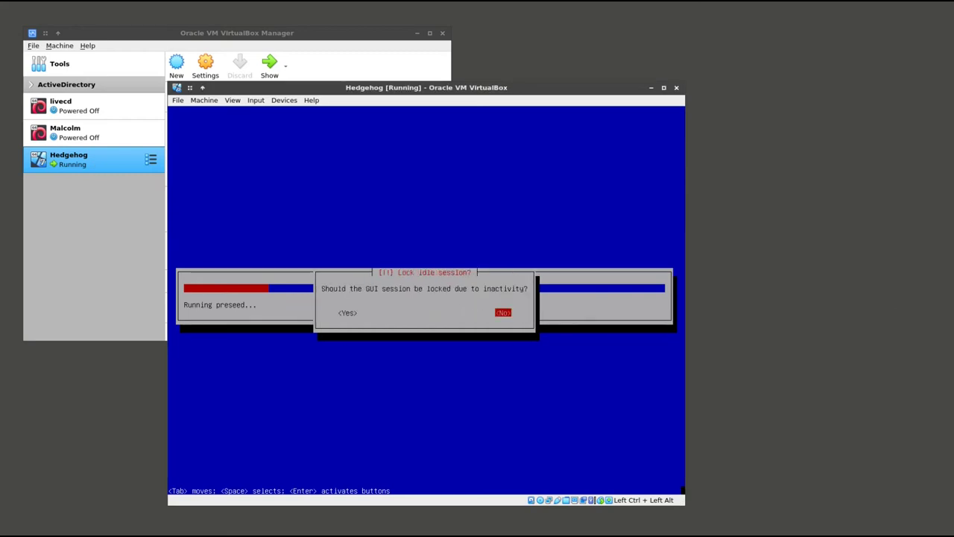
{"action": "key", "text": "Return"}
{"action": "key", "text": "Return"}
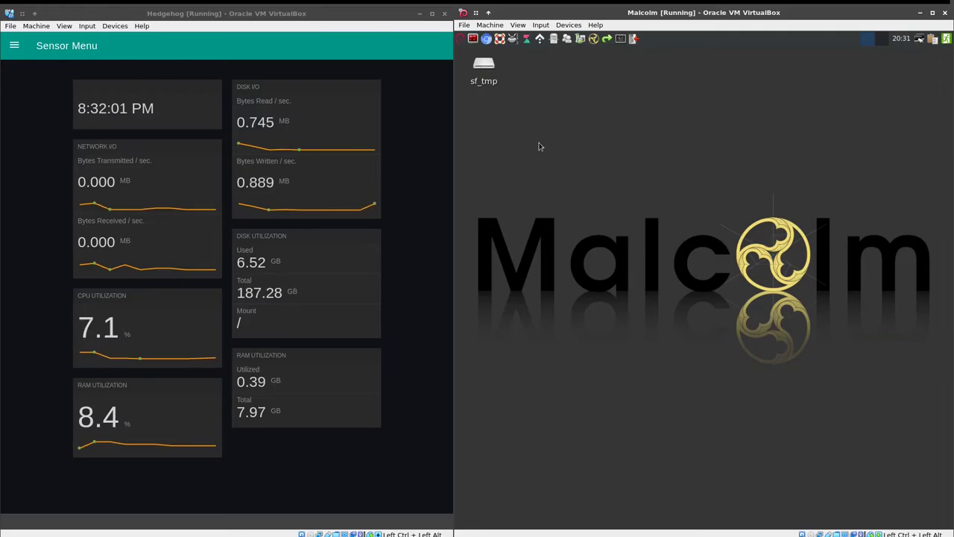
In a maximized Malcolm terminal, change into Malcolm/ and launch ./scripts/auth_setup
{"action": "left_click", "coordinate": [471, 43]}
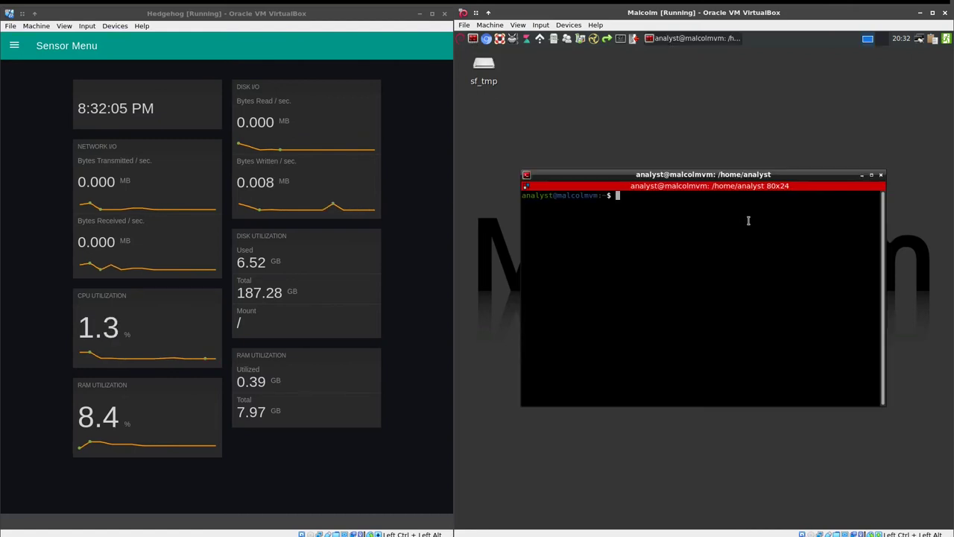
{"action": "left_click", "coordinate": [871, 174]}
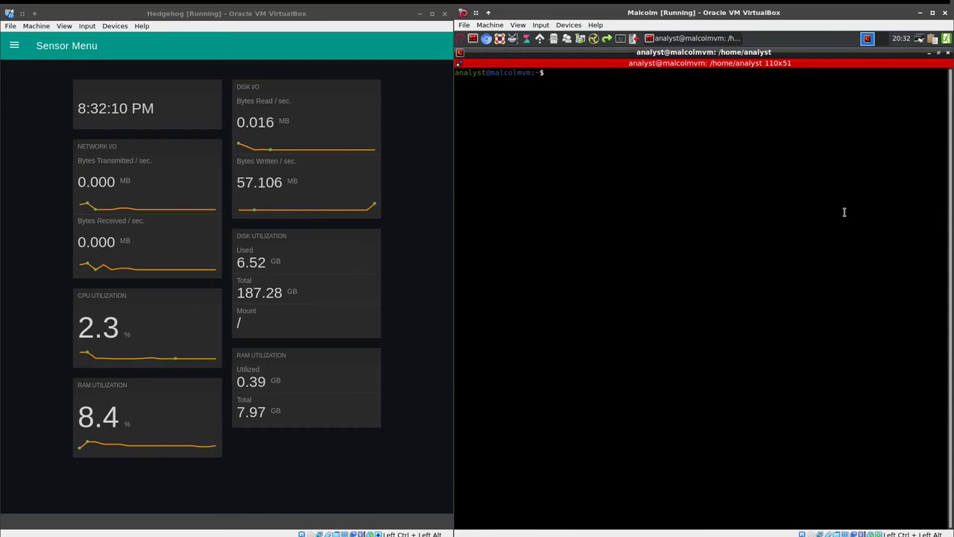
{"action": "type", "text": "cd Malcolm/"}
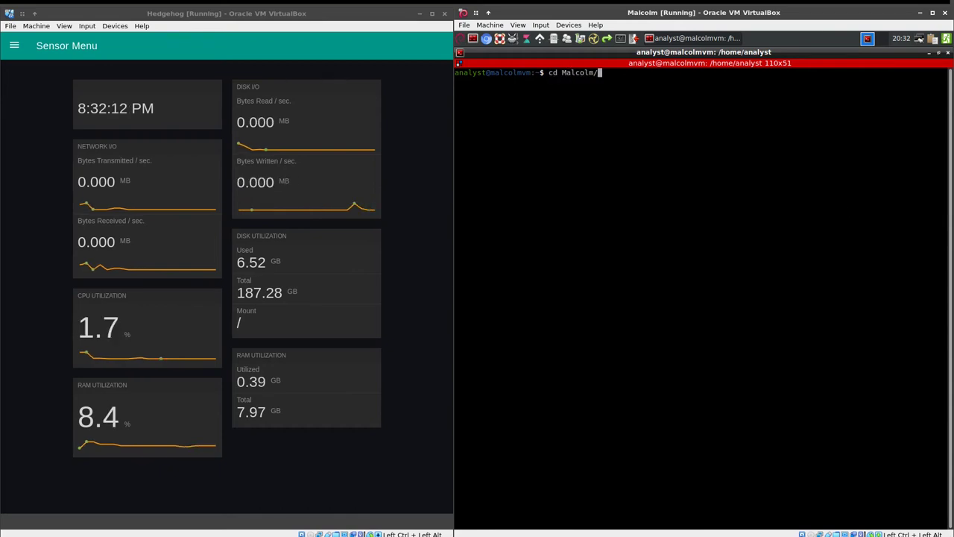
{"action": "key", "text": "Return"}
{"action": "type", "text": "./sc"}
{"action": "key", "text": "Tab"}
{"action": "type", "text": "a"}
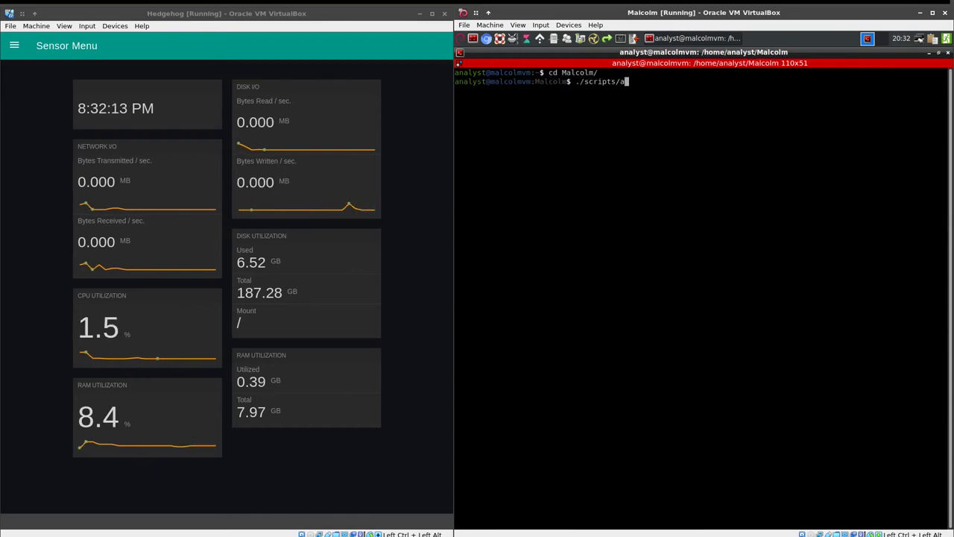
{"action": "key", "text": "Tab"}
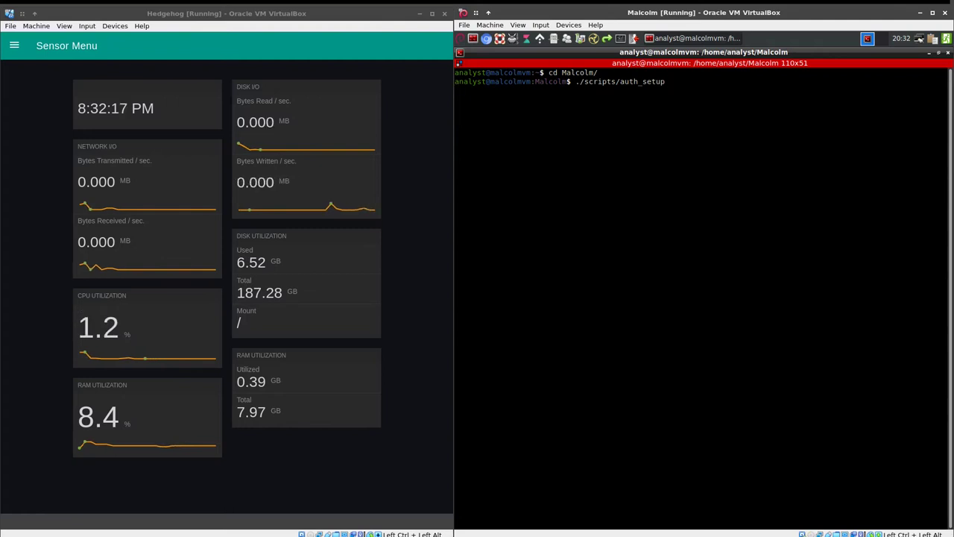
Create the 'admin' account with its password and accept generating HTTPS and log forwarder certificates
{"action": "type", "text": "admin"}
{"action": "key", "text": "Return"}
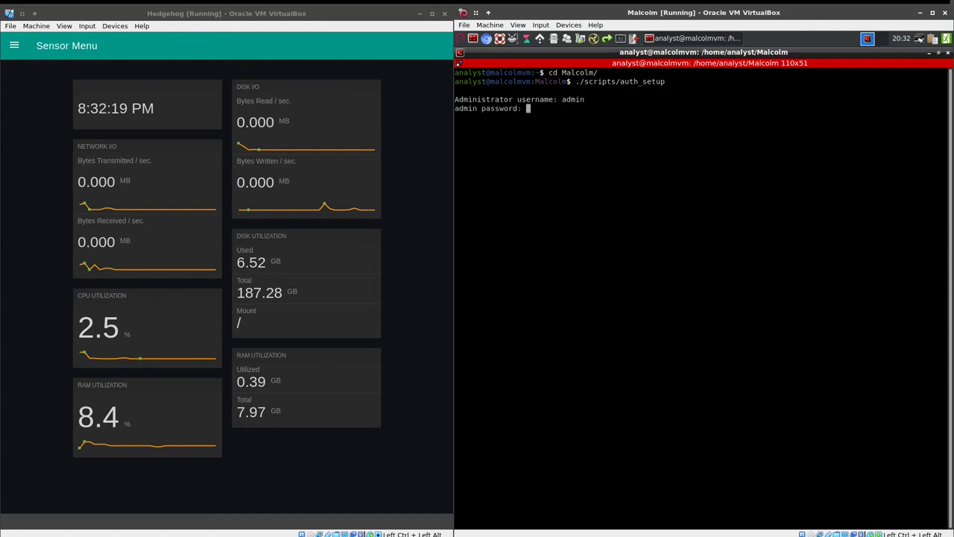
{"action": "key", "text": "Return"}
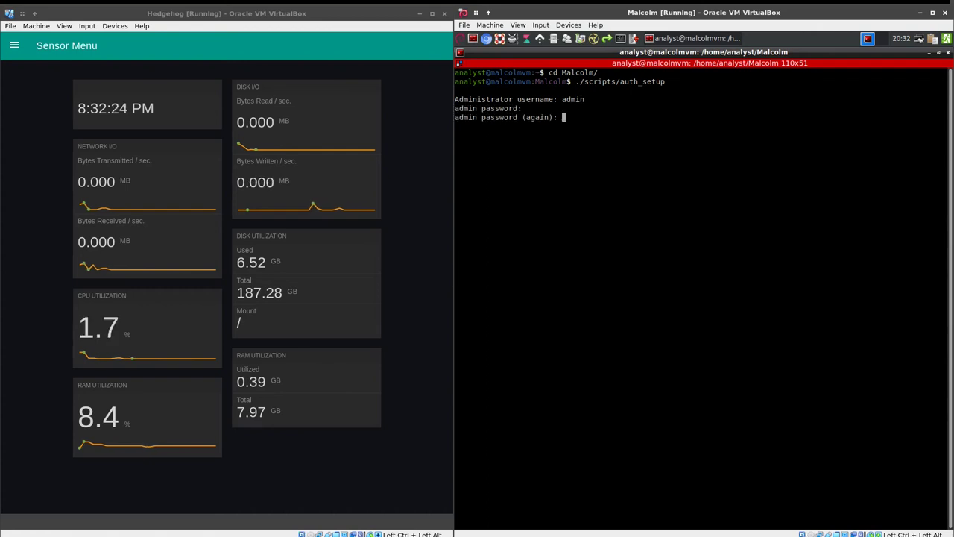
{"action": "key", "text": "Return"}
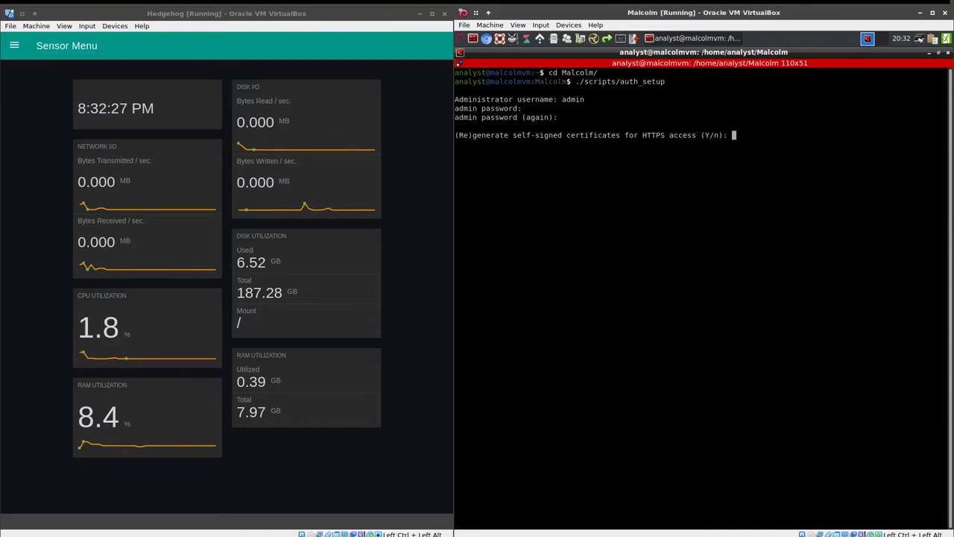
{"action": "key", "text": "Return"}
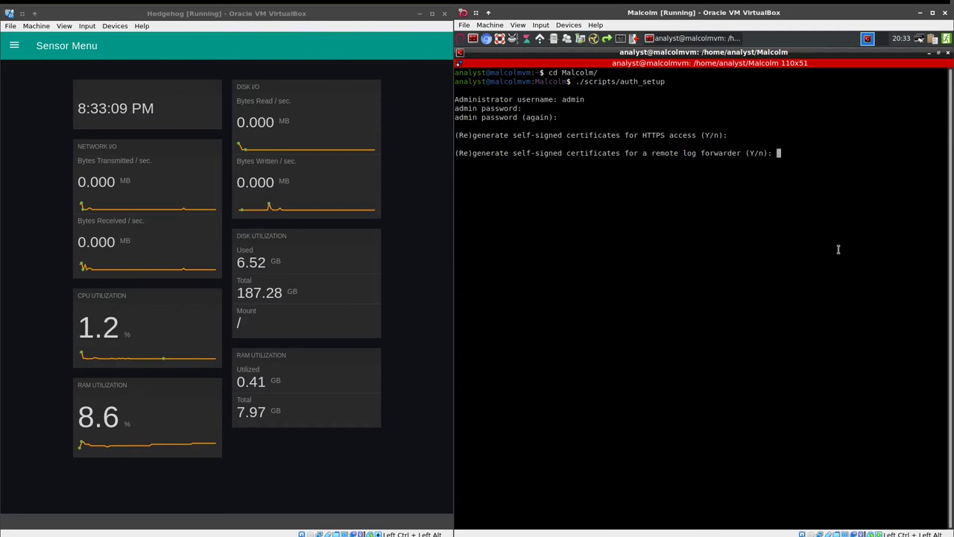
{"action": "key", "text": "Return"}
{"action": "key", "text": "Return"}
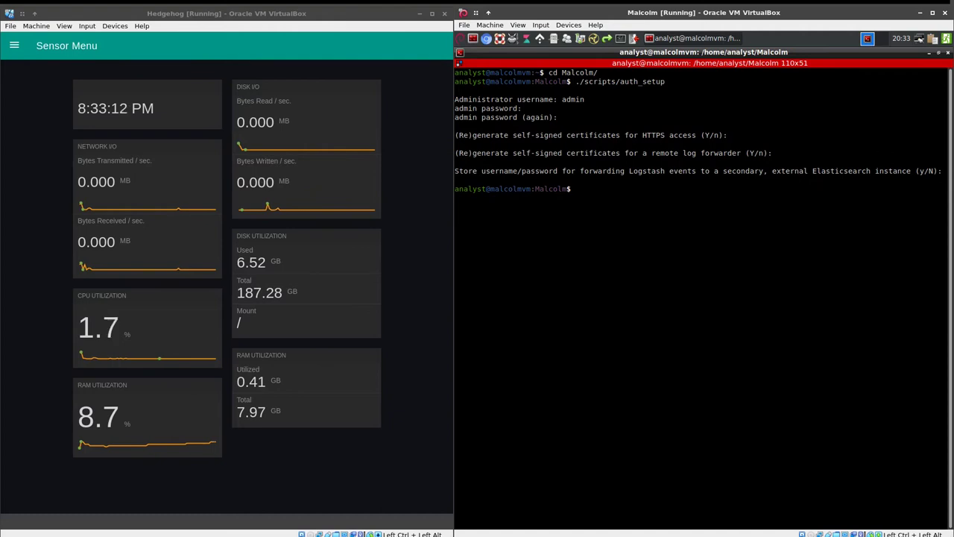
Run sudo ./scripts/install.py -c, keep default memory, and set restart behaviour to unless-stopped
{"action": "type", "text": "sudo ./"}
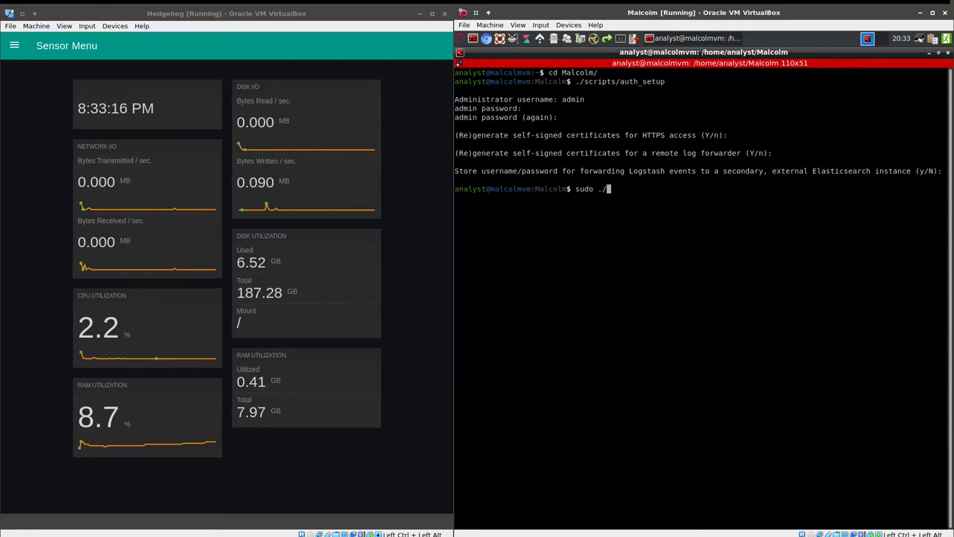
{"action": "type", "text": "scripts/install.py"}
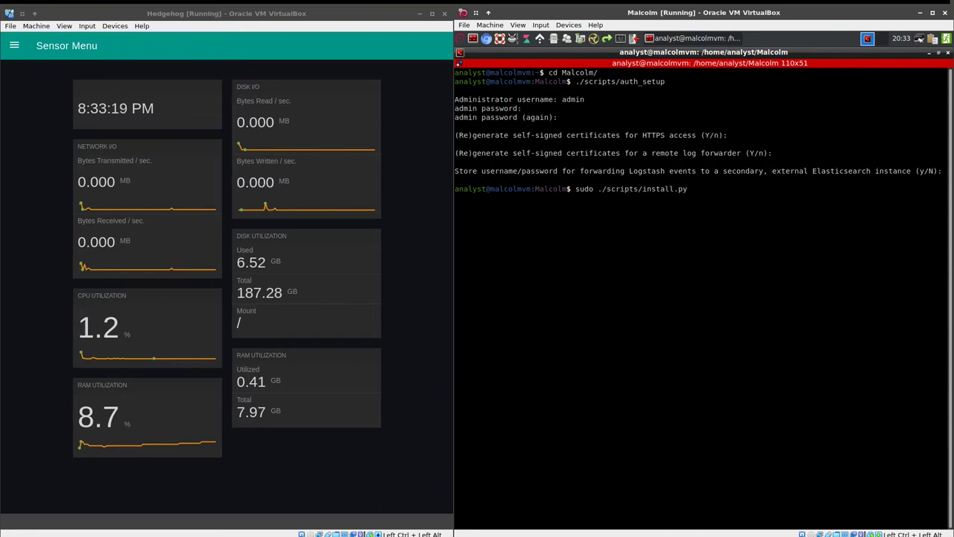
{"action": "type", "text": " -c"}
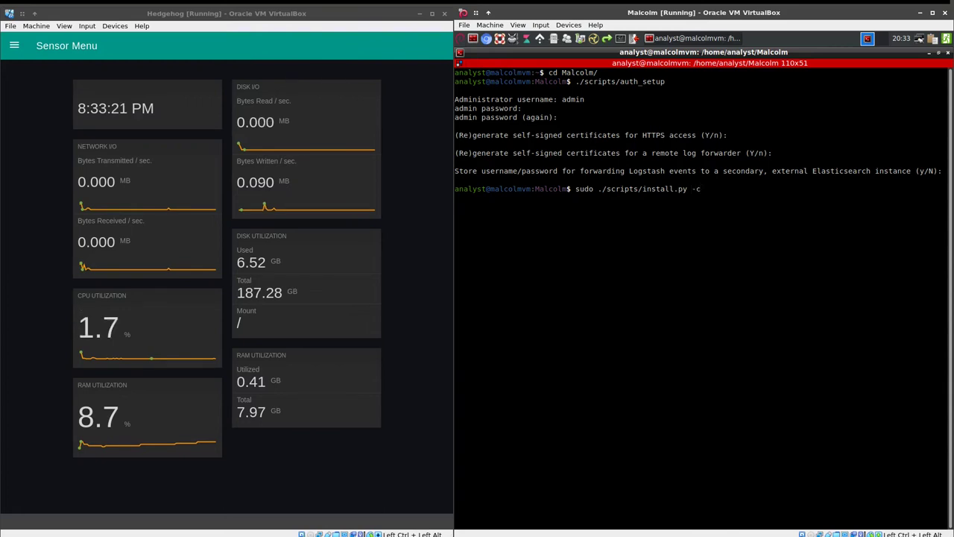
{"action": "key", "text": "Return"}
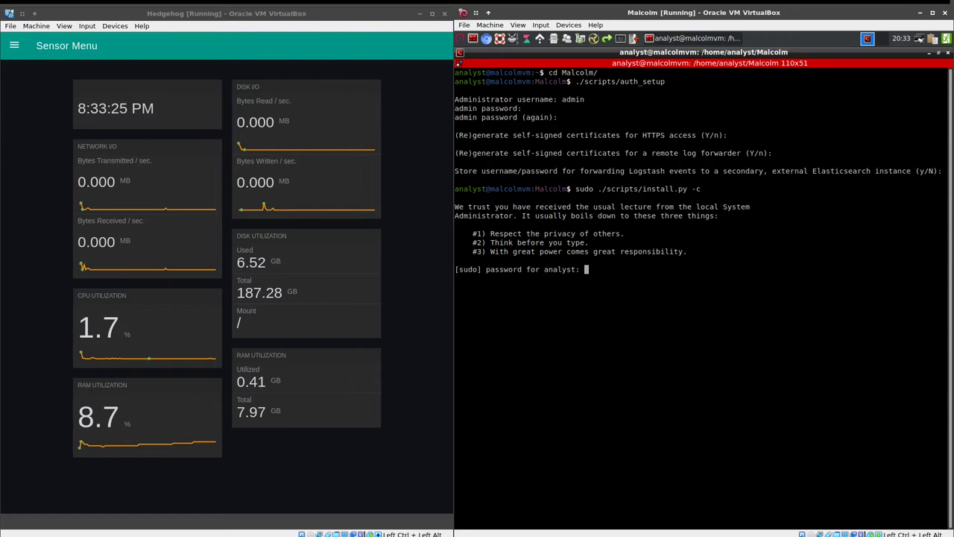
{"action": "key", "text": "Return"}
{"action": "key", "text": "Return"}
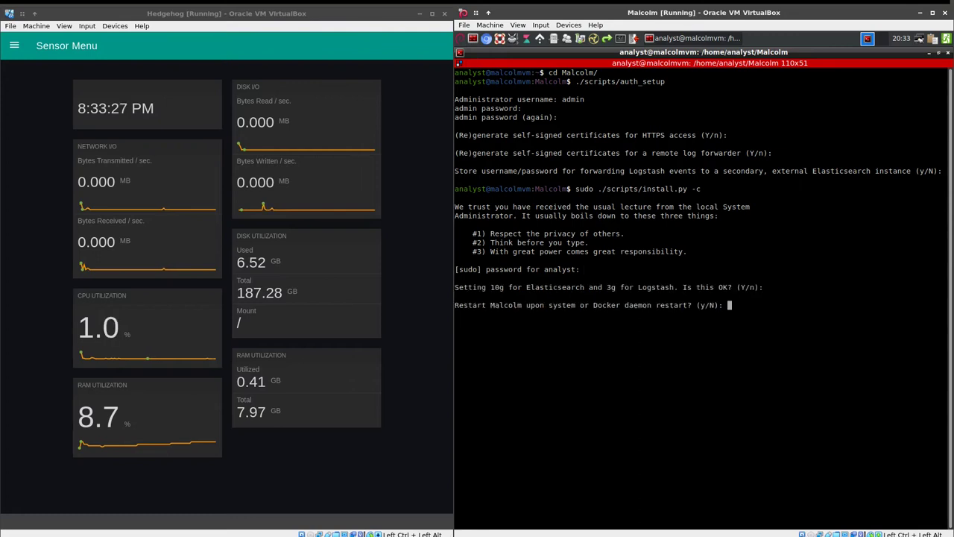
{"action": "type", "text": "y"}
{"action": "key", "text": "Return"}
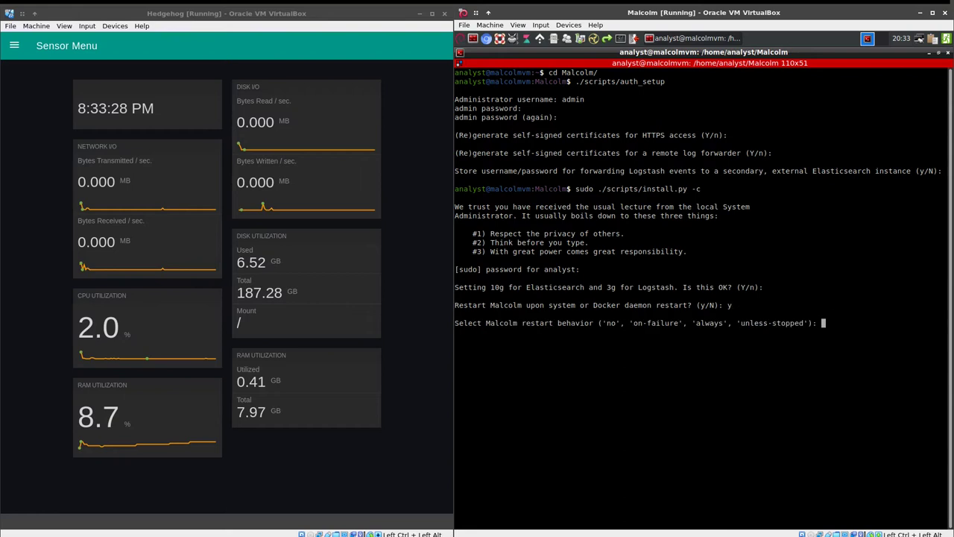
{"action": "type", "text": "unless-stopped"}
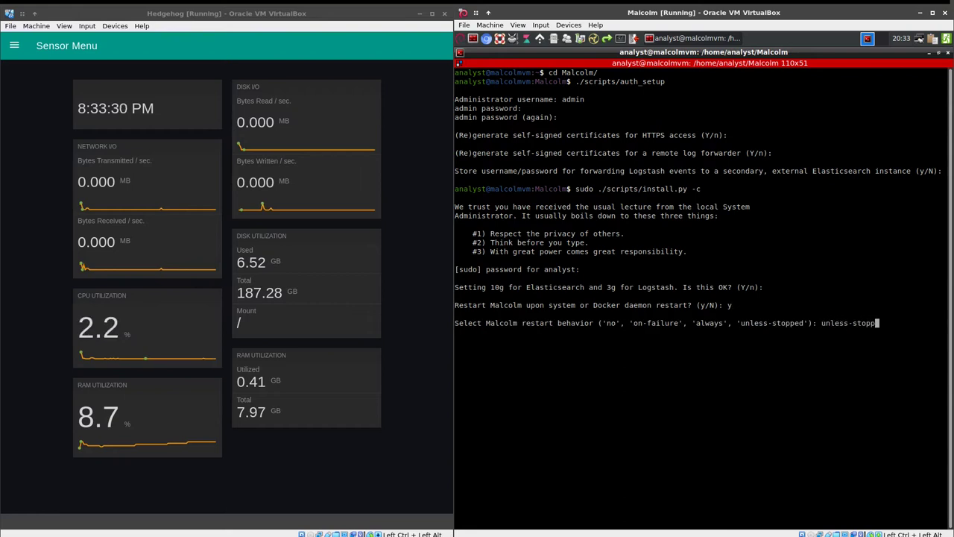
{"action": "key", "text": "Return"}
Decline LDAP, snapshots and periodic index deletion, but enable deleting oldest indices past a size limit
{"action": "key", "text": "Return"}
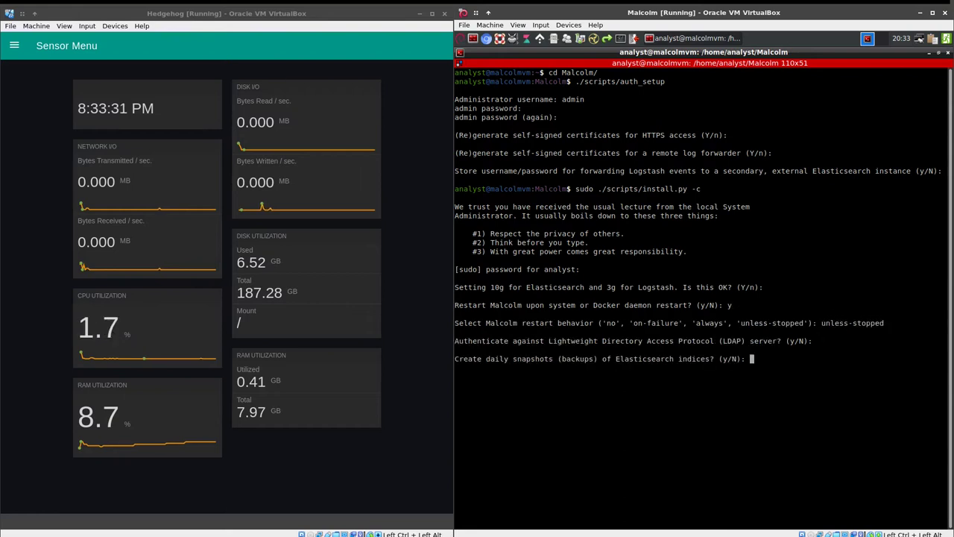
{"action": "key", "text": "Return"}
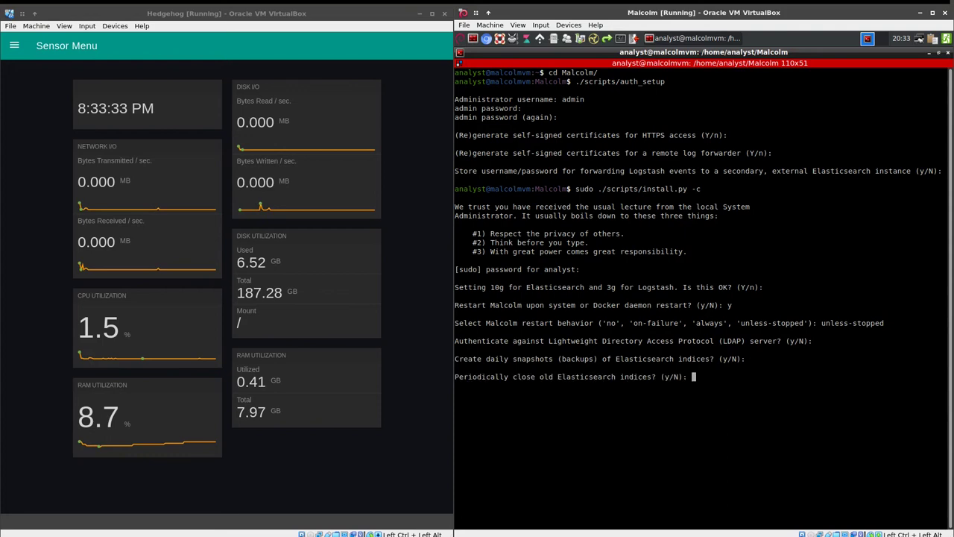
{"action": "key", "text": "Return"}
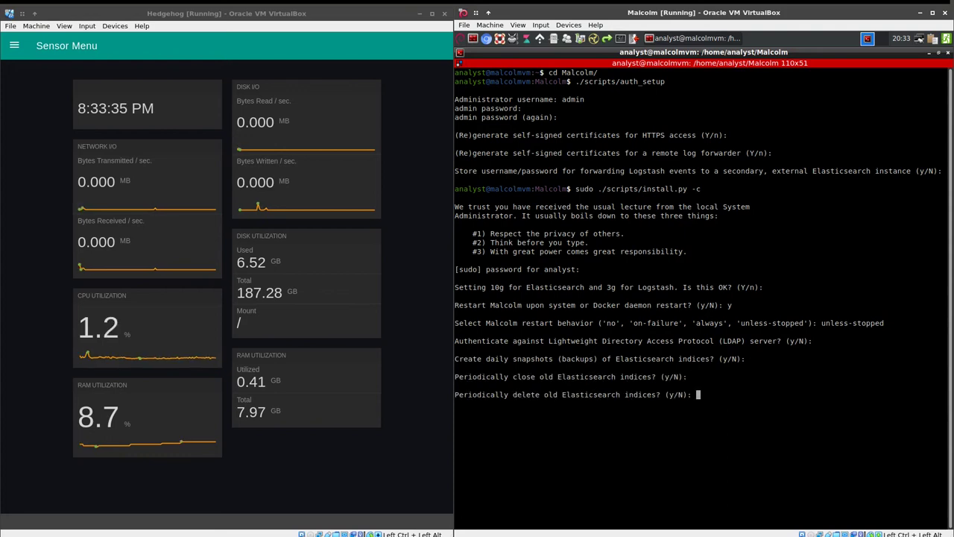
{"action": "key", "text": "Return"}
{"action": "type", "text": "y"}
{"action": "key", "text": "Return"}
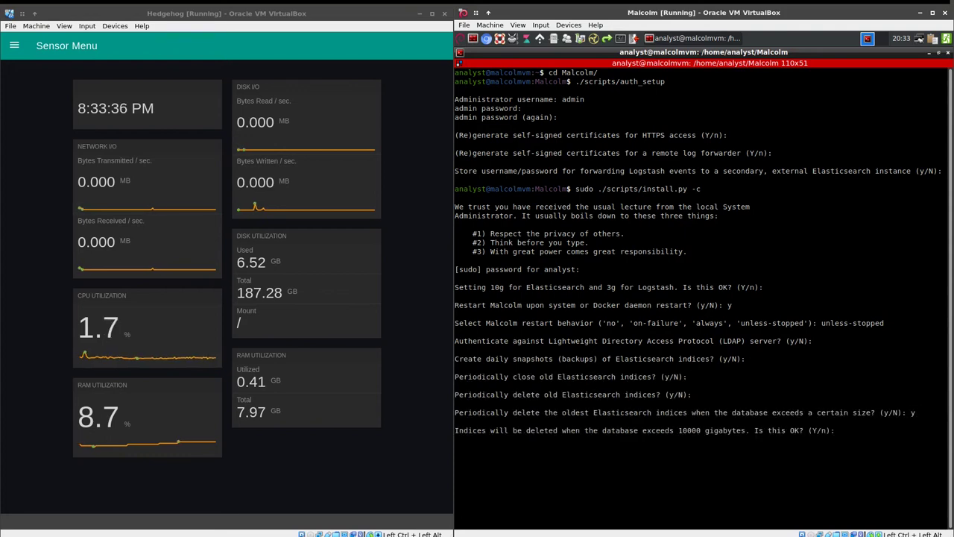
Check the root filesystem's free disk space with df -h in a second terminal tab
{"action": "key", "text": "ctrl+shift+t"}
{"action": "type", "text": "df -h"}
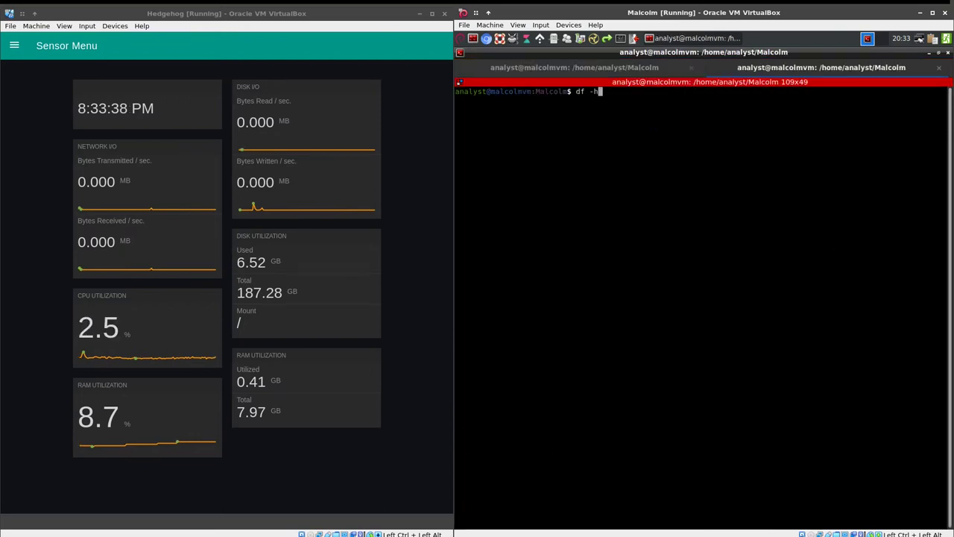
{"action": "key", "text": "Return"}
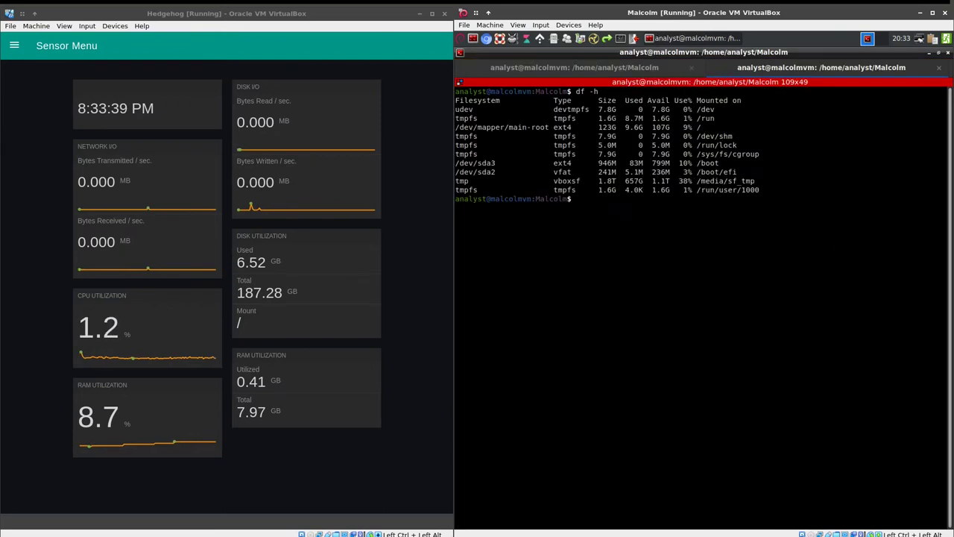
{"action": "left_click_drag", "start_coordinate": [589, 128], "coordinate": [728, 128]}
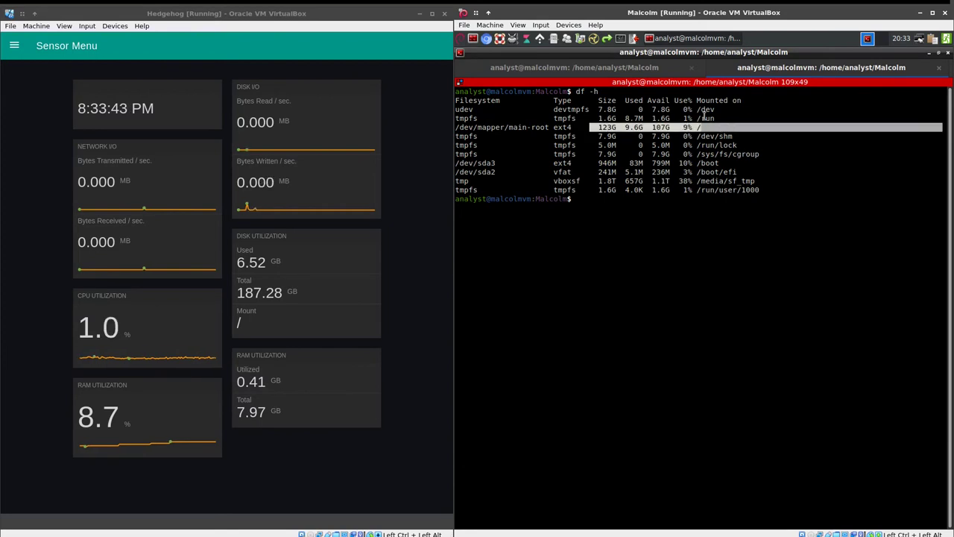
{"action": "key", "text": "ctrl+Page_Up"}
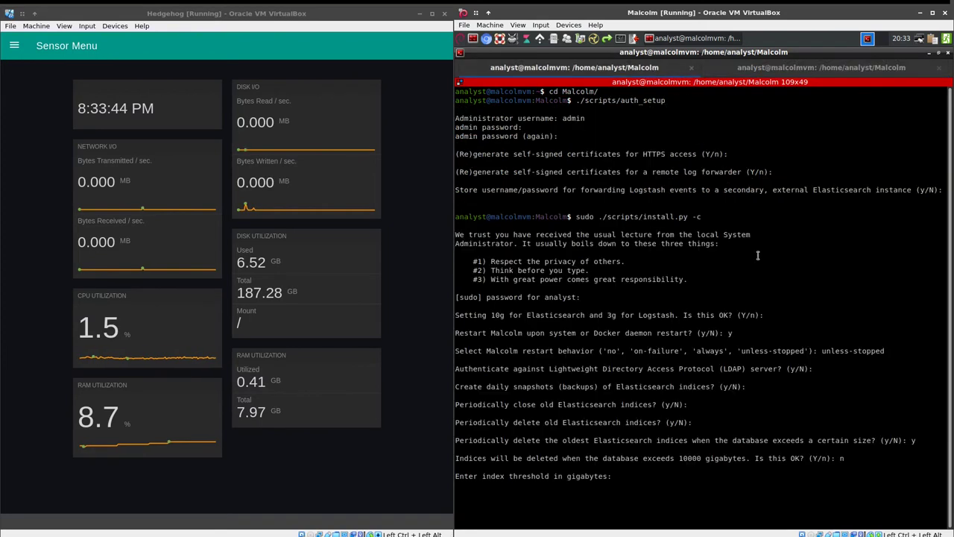
Set the index deletion threshold to 100 GB, keep automatic Zeek PCAP analysis and default reverse DNS
{"action": "type", "text": "100"}
{"action": "key", "text": "Return"}
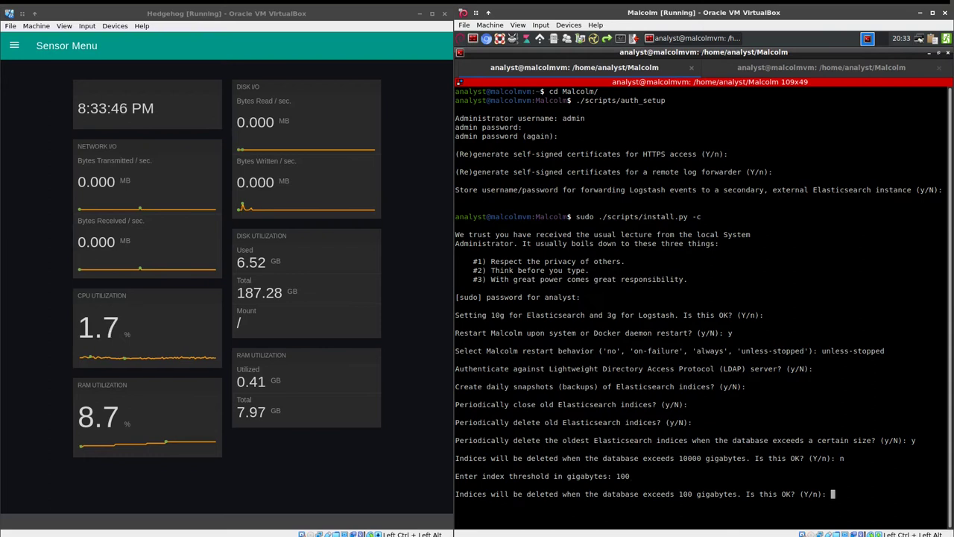
{"action": "key", "text": "Return"}
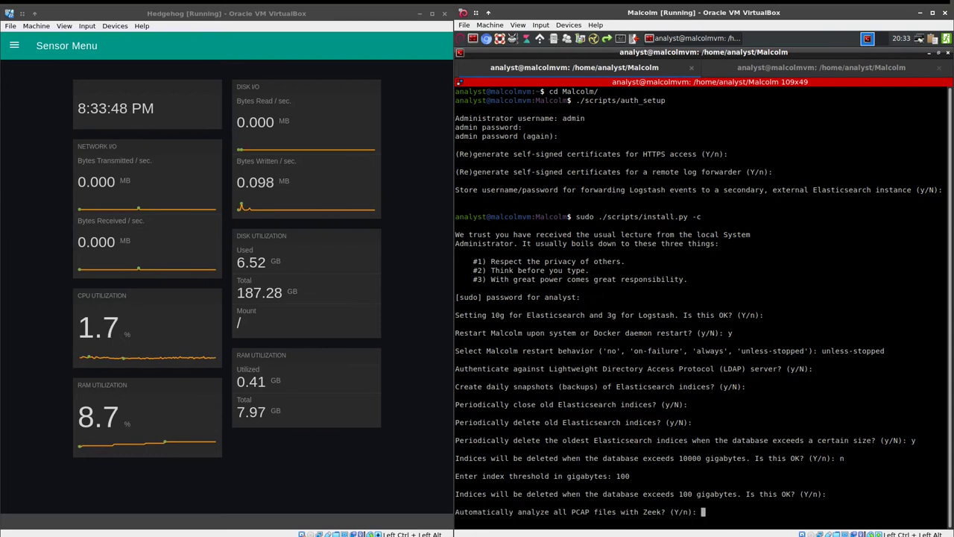
{"action": "key", "text": "Return"}
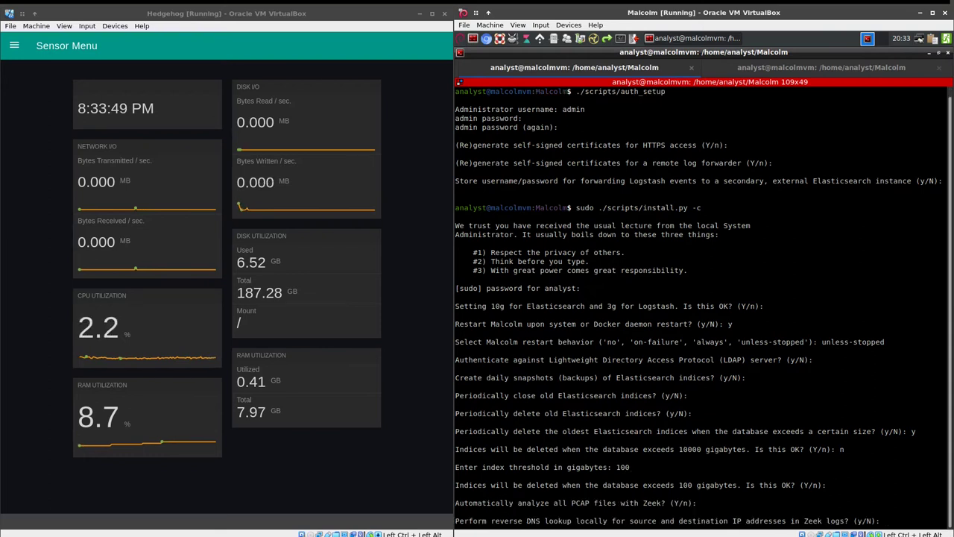
{"action": "key", "text": "Return"}
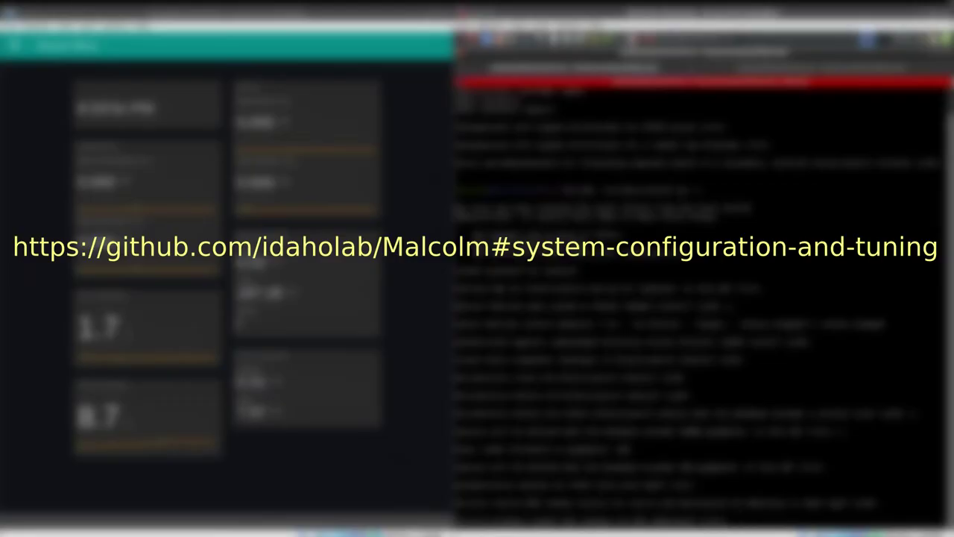
Keep vendor lookup and string scoring, expose Logstash with SSL, and skip external Elasticstack forwarding
{"action": "key", "text": "Return"}
{"action": "key", "text": "Return"}
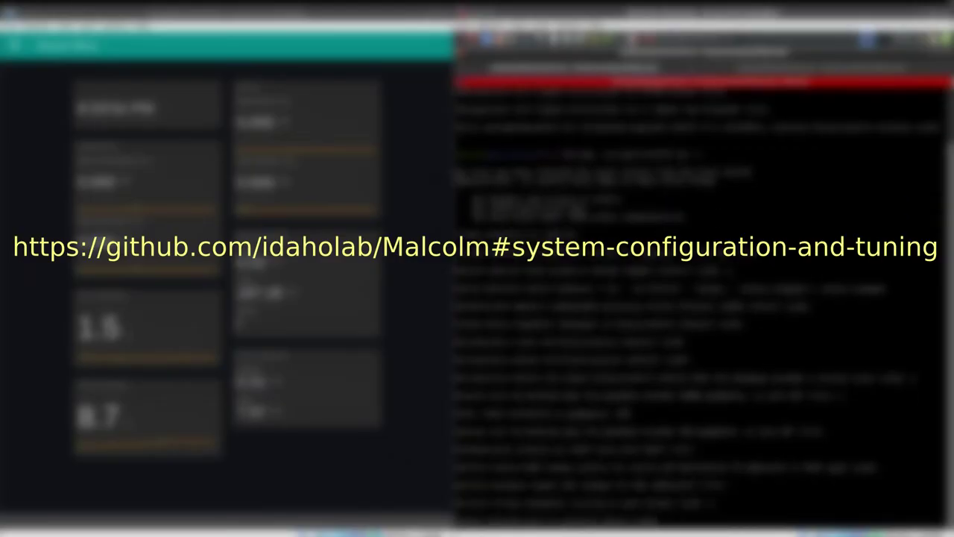
{"action": "key", "text": "Return"}
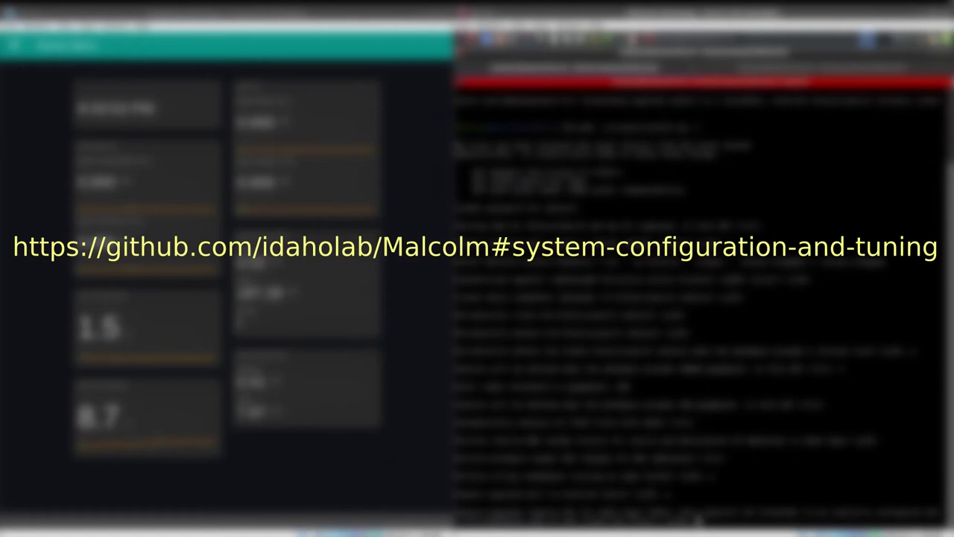
{"action": "key", "text": "Return"}
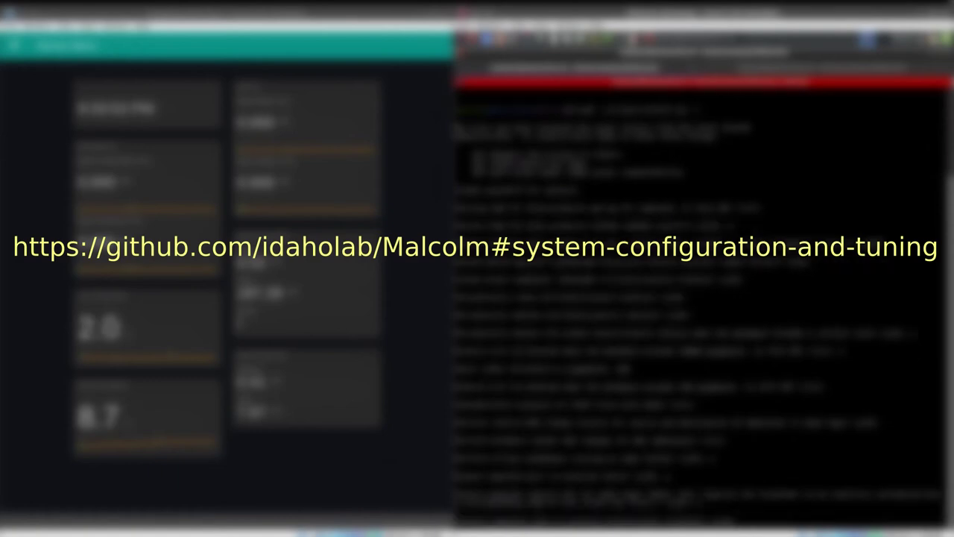
{"action": "key", "text": "Return"}
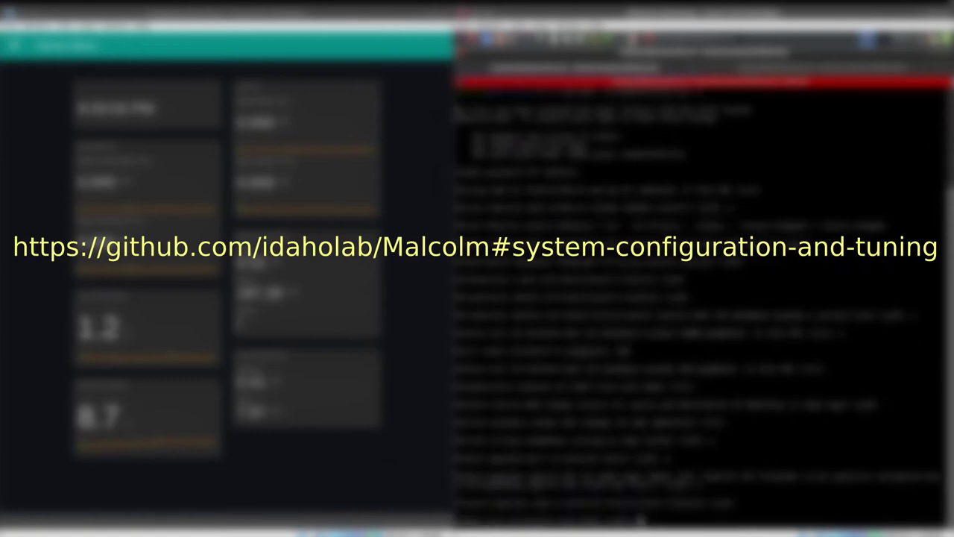
{"action": "key", "text": "Return"}
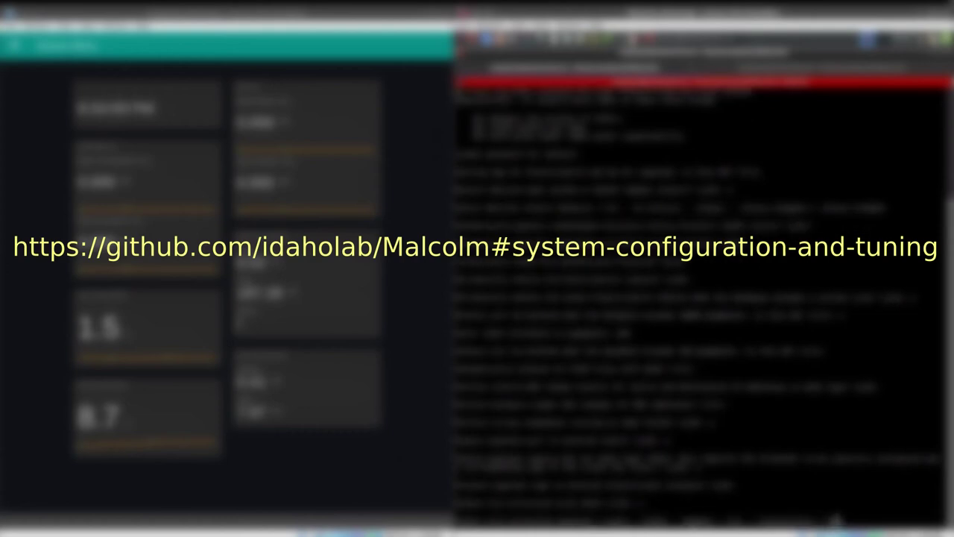
Enable file extraction kept as quarantined, ClamAV scanning with signature updates, and decline PCAP capture
{"action": "key", "text": "Return"}
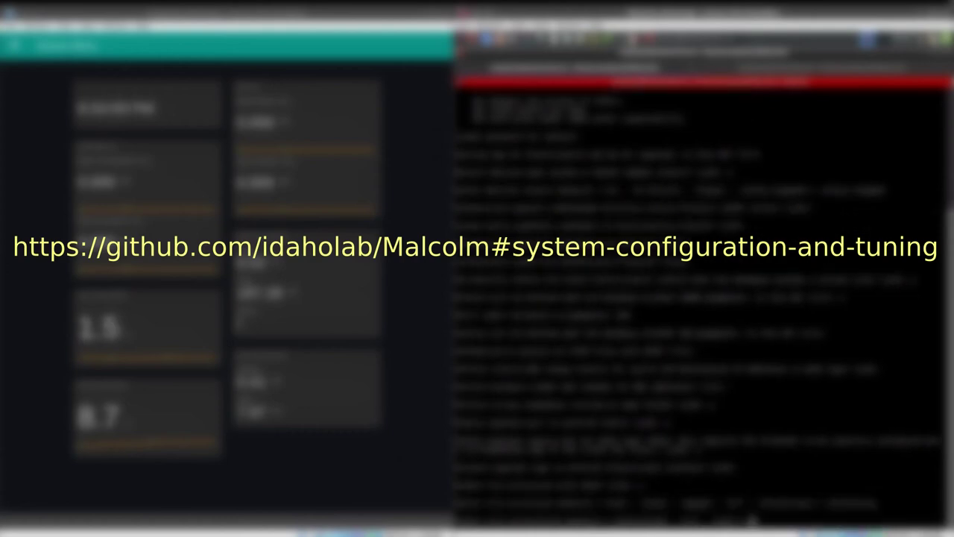
{"action": "type", "text": "quara"}
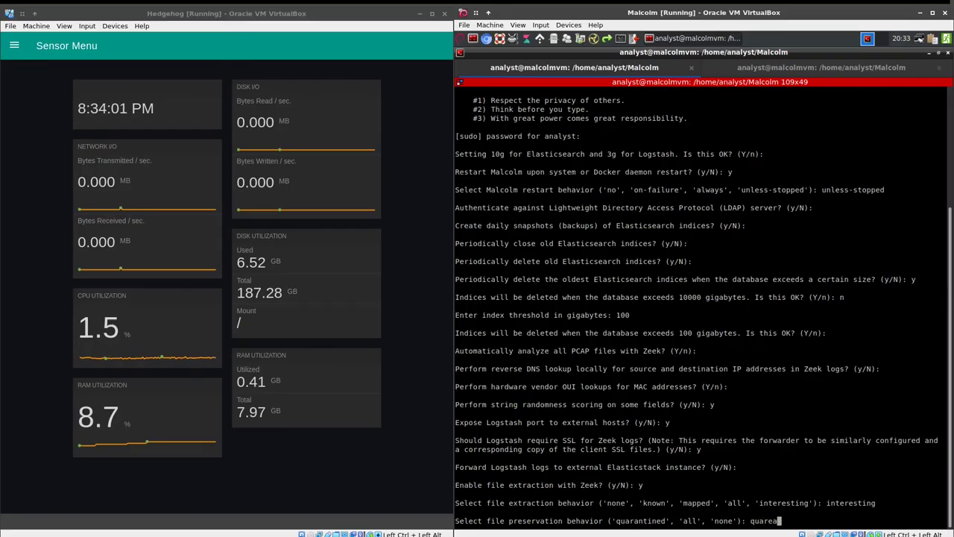
{"action": "type", "text": "ntined"}
{"action": "key", "text": "Return"}
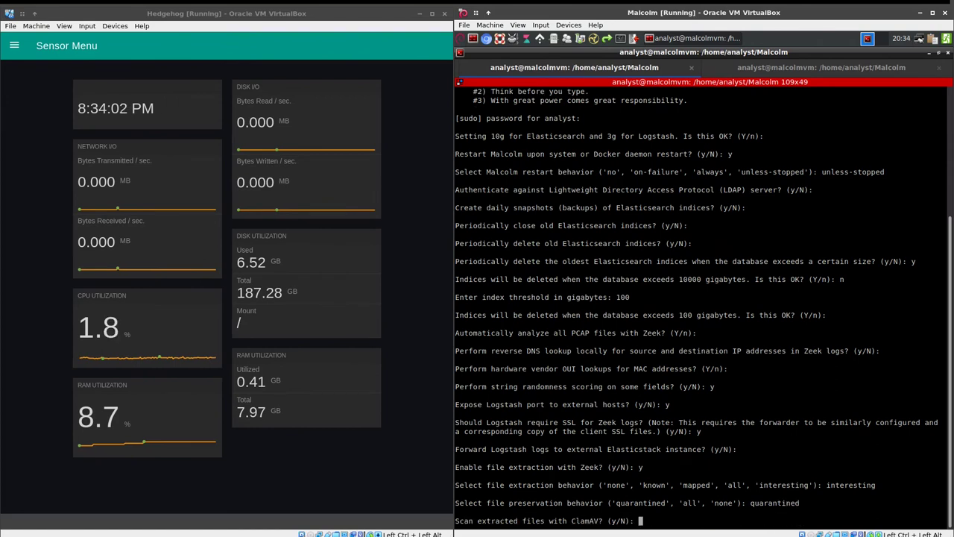
{"action": "type", "text": "y"}
{"action": "key", "text": "Return"}
{"action": "type", "text": "y"}
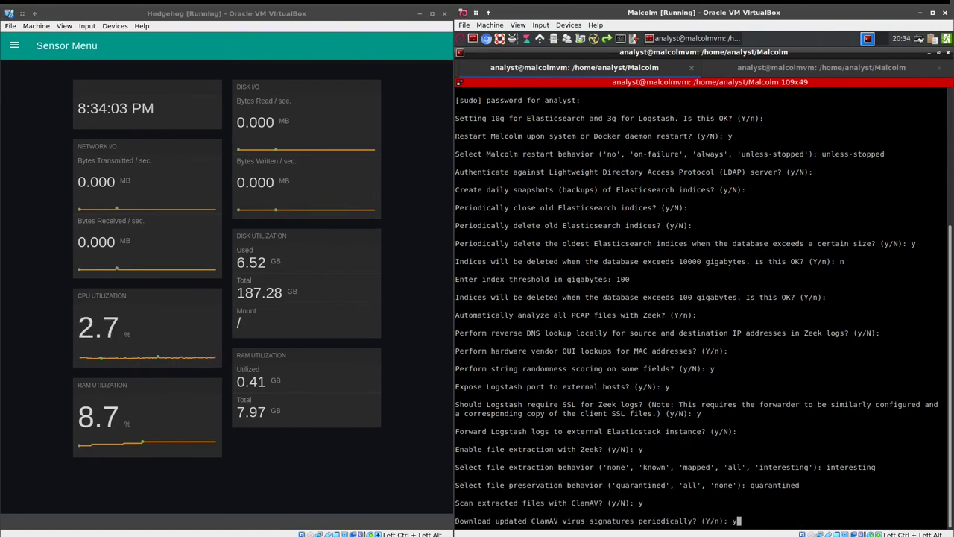
{"action": "key", "text": "Return"}
{"action": "type", "text": "n"}
{"action": "key", "text": "Return"}
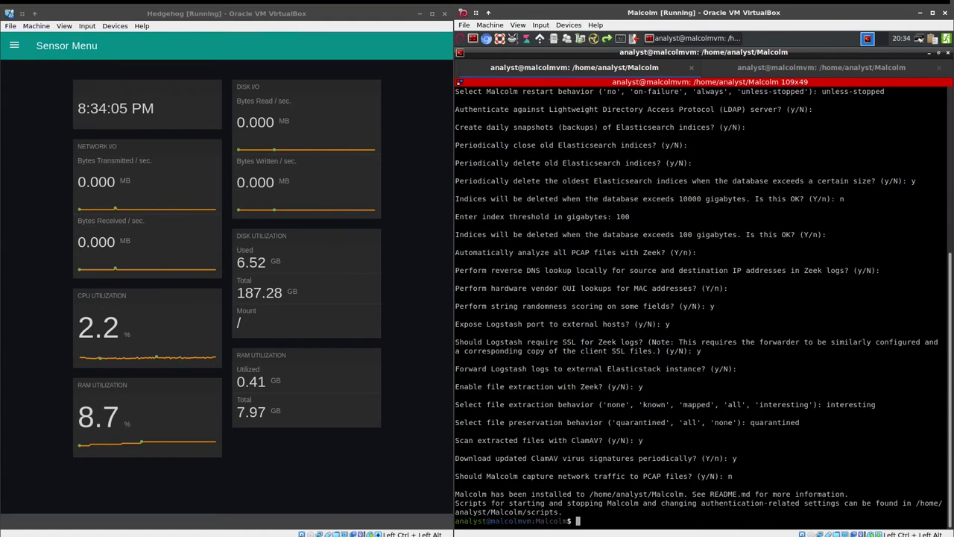
List filebeat/certs/ and copy ca.crt, client.crt and client.key into /media/sf_tmp/
{"action": "type", "text": "ls -l fi"}
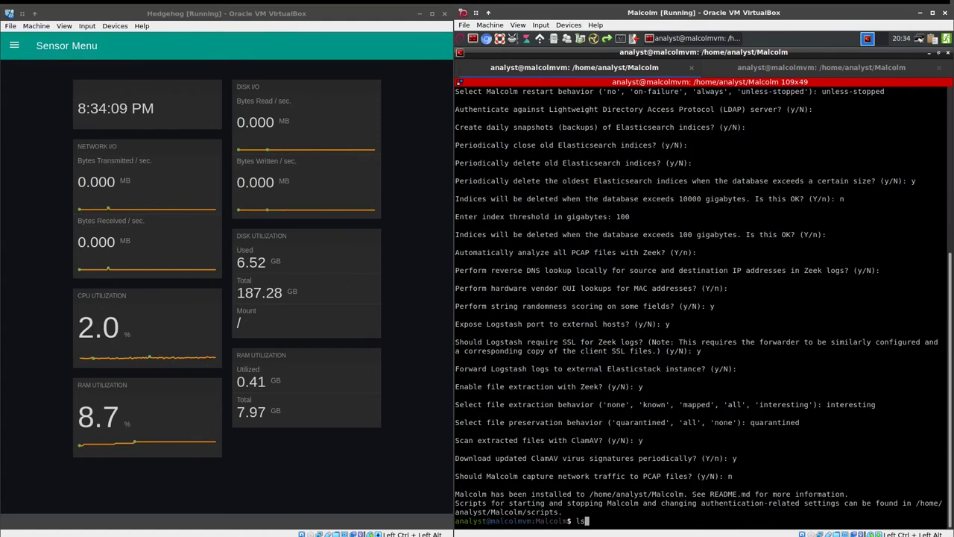
{"action": "type", "text": "lebeat/certs/"}
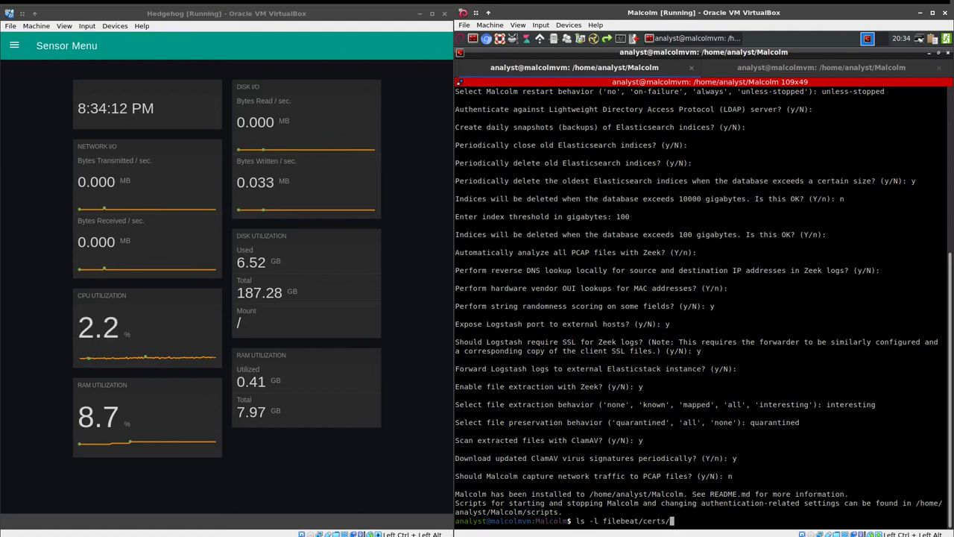
{"action": "key", "text": "Return"}
{"action": "type", "text": "cp filebeat/certs/"}
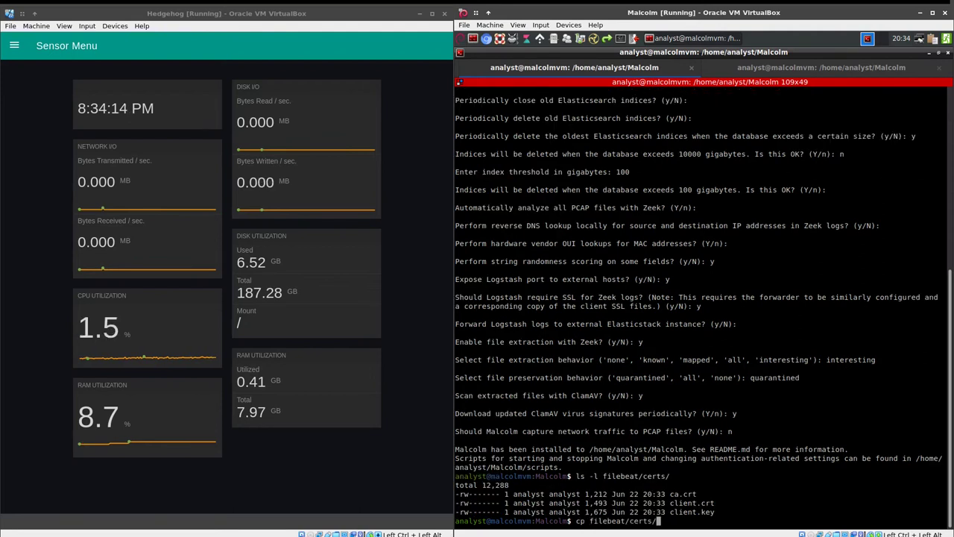
{"action": "type", "text": "* /media/sf_tmp/"}
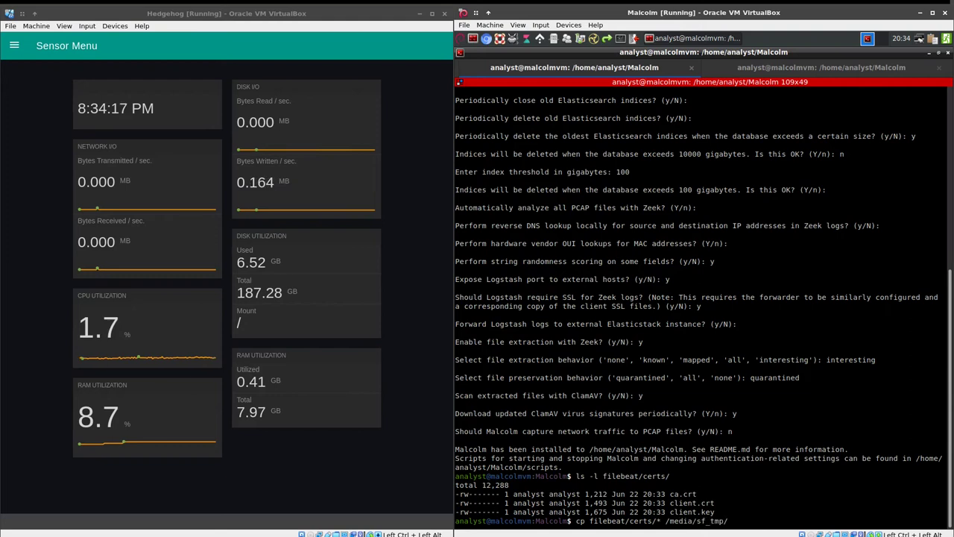
{"action": "key", "text": "Return"}
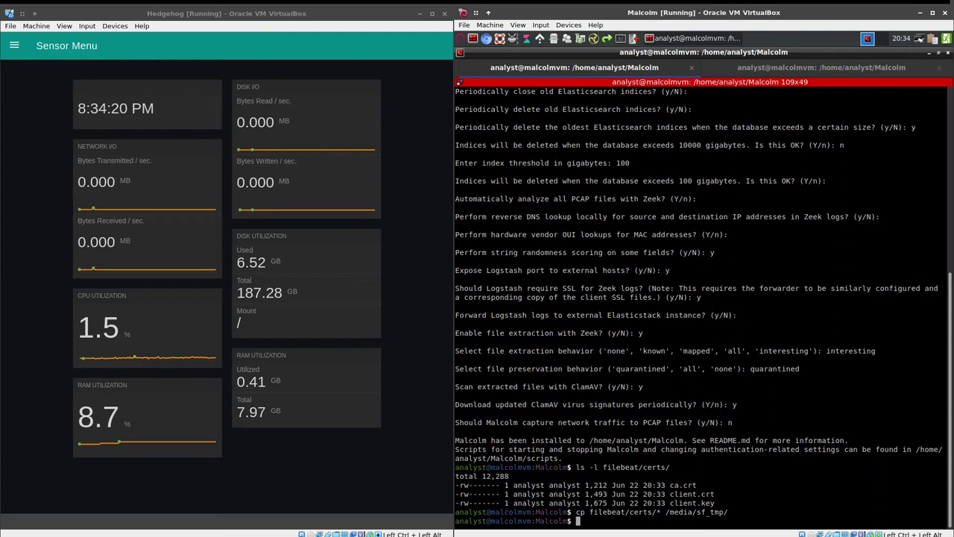
Run ip a and highlight enp0s3's address 192.168.70.15 in the Malcolm terminal
{"action": "type", "text": "ip a"}
{"action": "key", "text": "Return"}
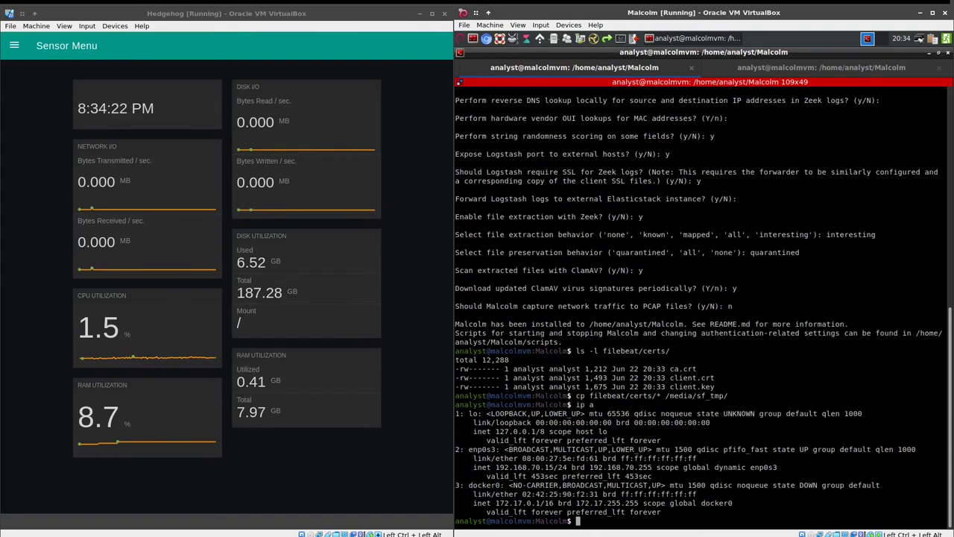
{"action": "left_click_drag", "start_coordinate": [495, 467], "coordinate": [556, 472]}
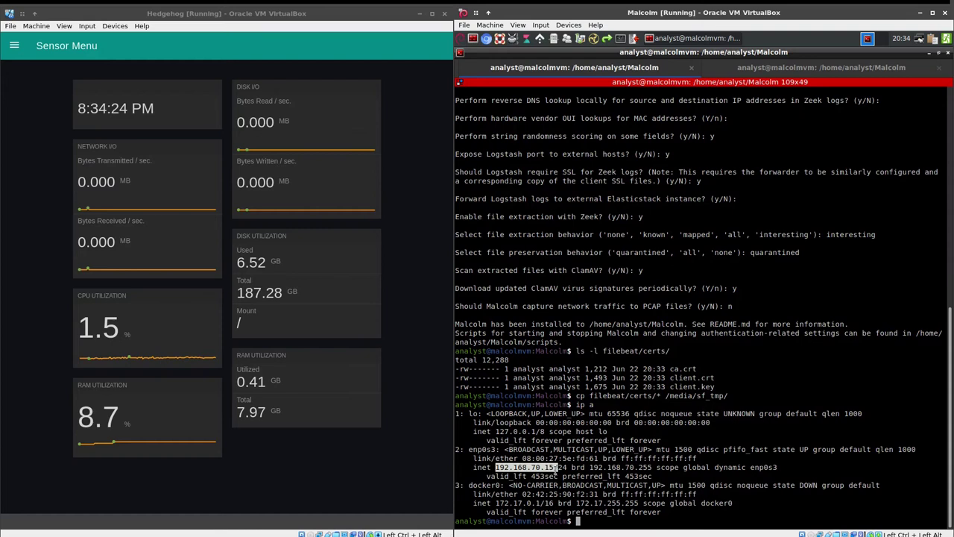
{"action": "left_click", "coordinate": [699, 449]}
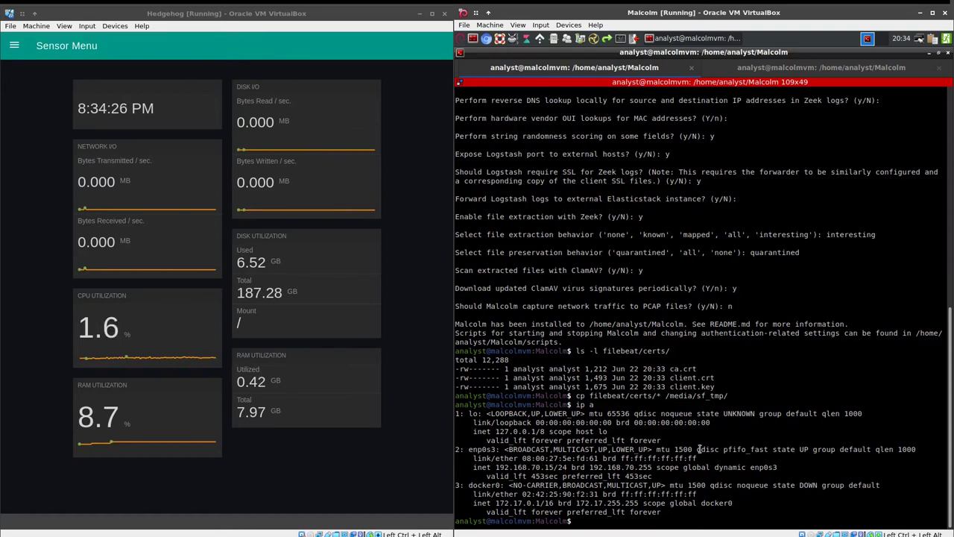
{"action": "type", "text": "./scripts/st"}
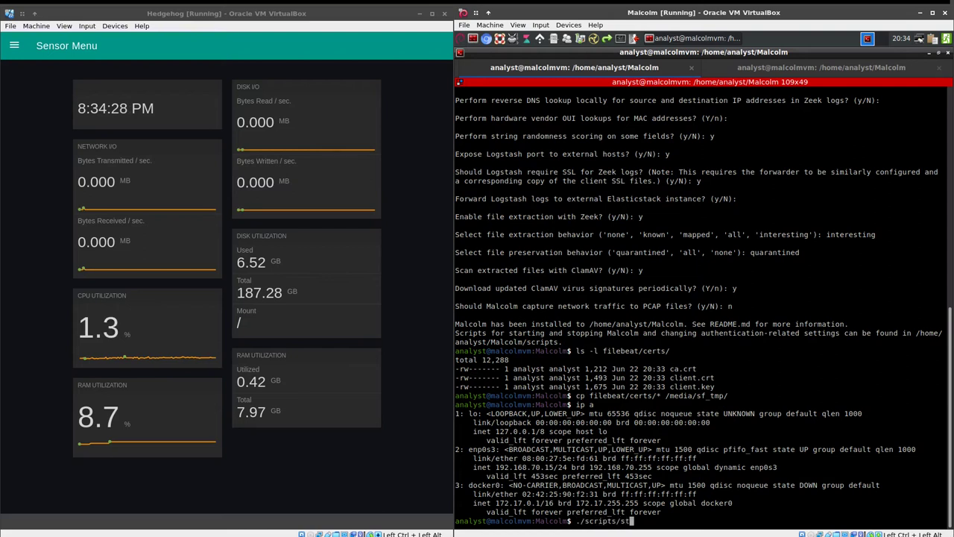
{"action": "type", "text": "art"}
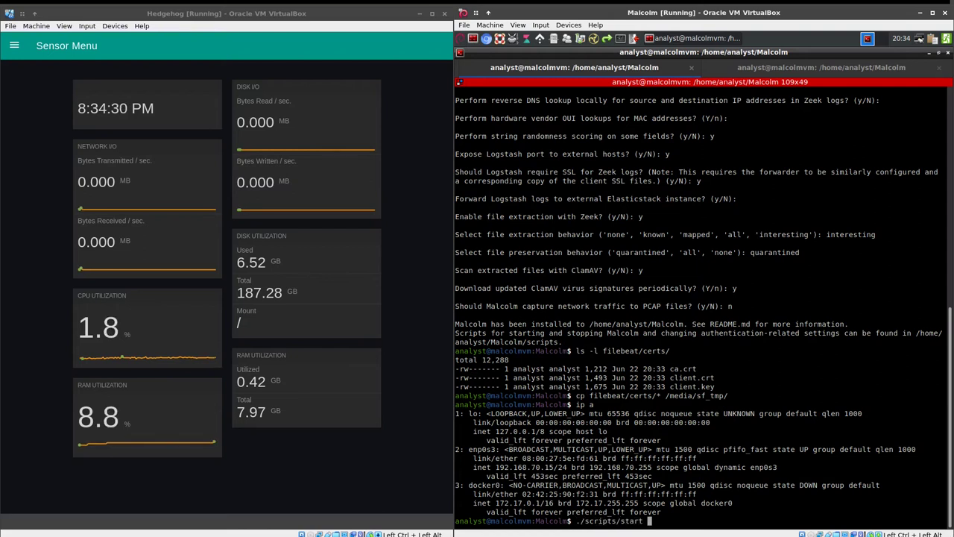
Open a separate bash window, close the old multi-tab Terminator, and maximize the bash window
{"action": "left_click", "coordinate": [594, 38]}
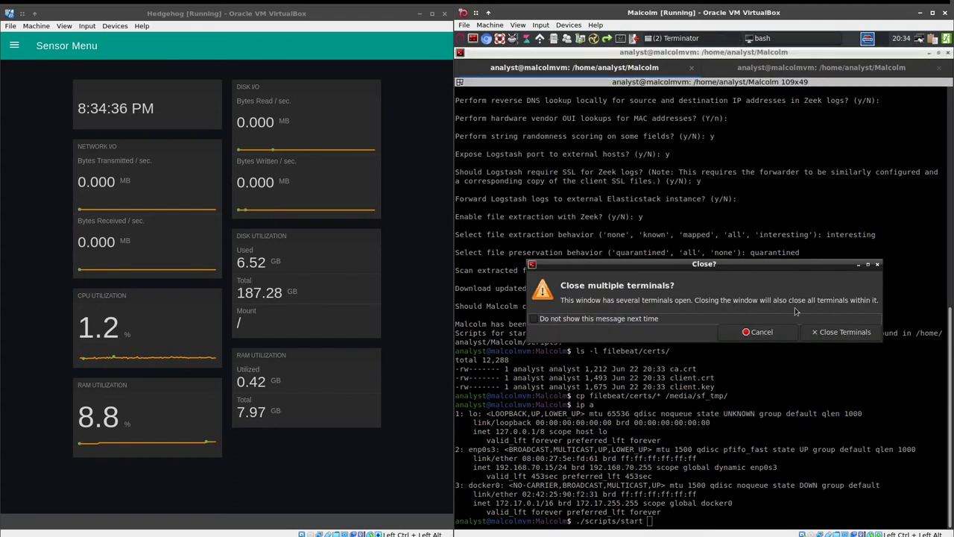
{"action": "left_click", "coordinate": [840, 332]}
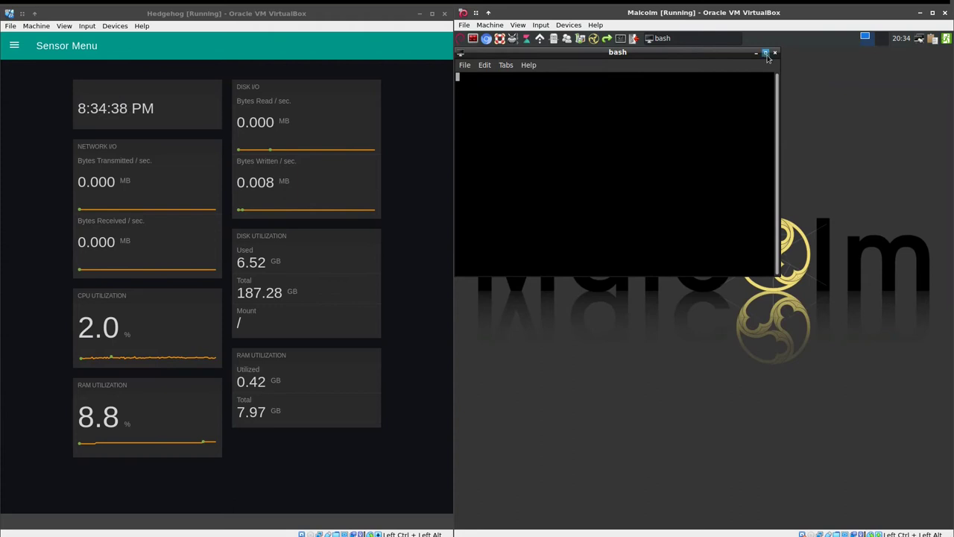
{"action": "left_click", "coordinate": [765, 52]}
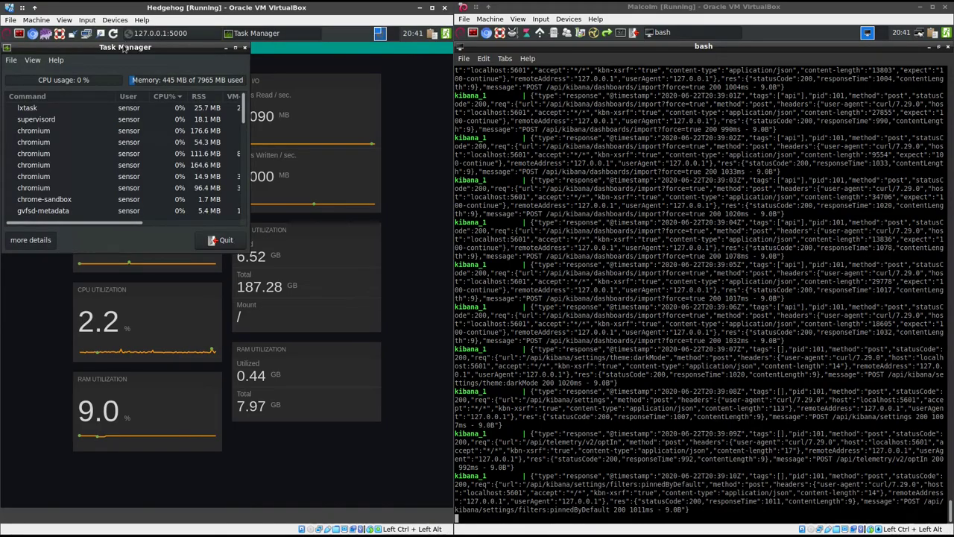
Close the Hedgehog sensor dashboard window and the Task Manager
{"action": "right_click", "coordinate": [140, 44]}
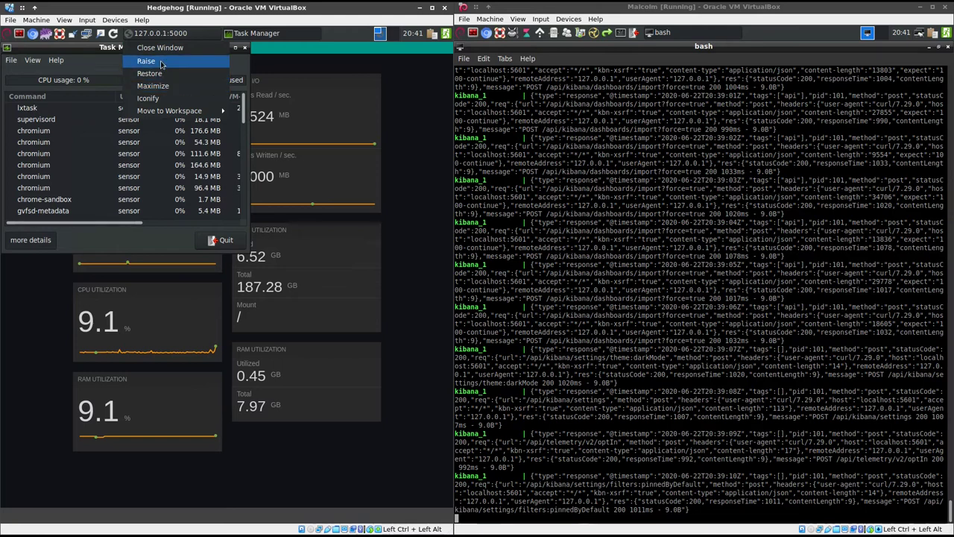
{"action": "left_click", "coordinate": [163, 51]}
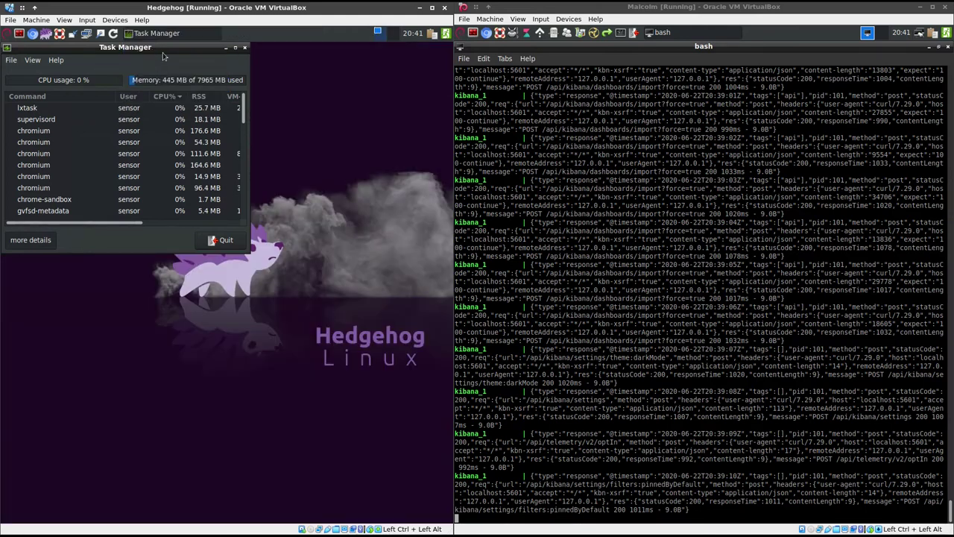
{"action": "left_click", "coordinate": [246, 48]}
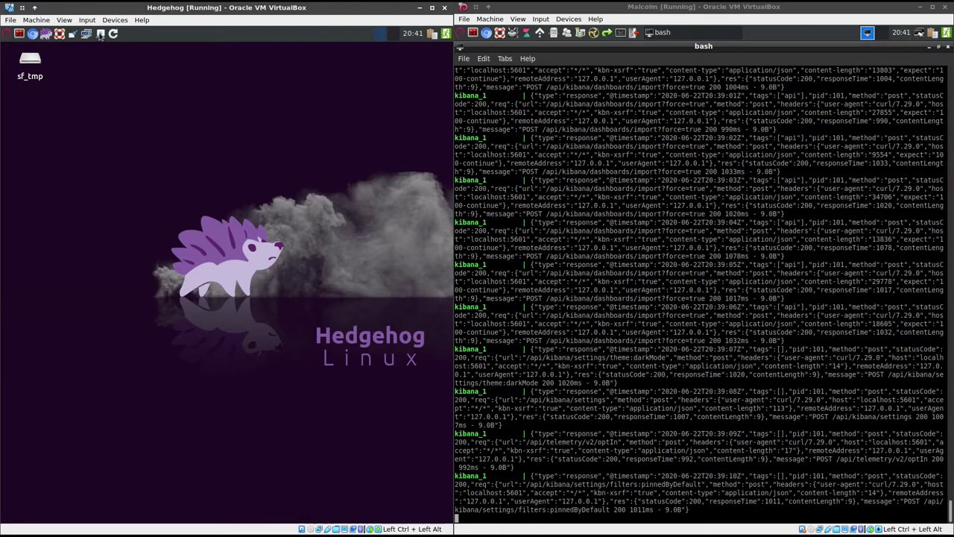
Start Configure Interfaces and Hostname up to the interface list, then open Hedgehog's network settings
{"action": "left_click", "coordinate": [101, 35]}
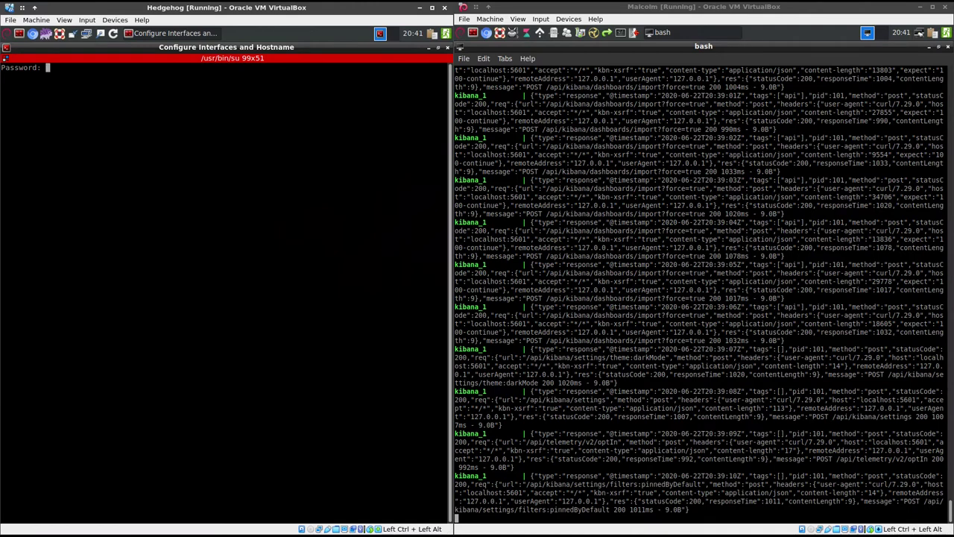
{"action": "key", "text": "Return"}
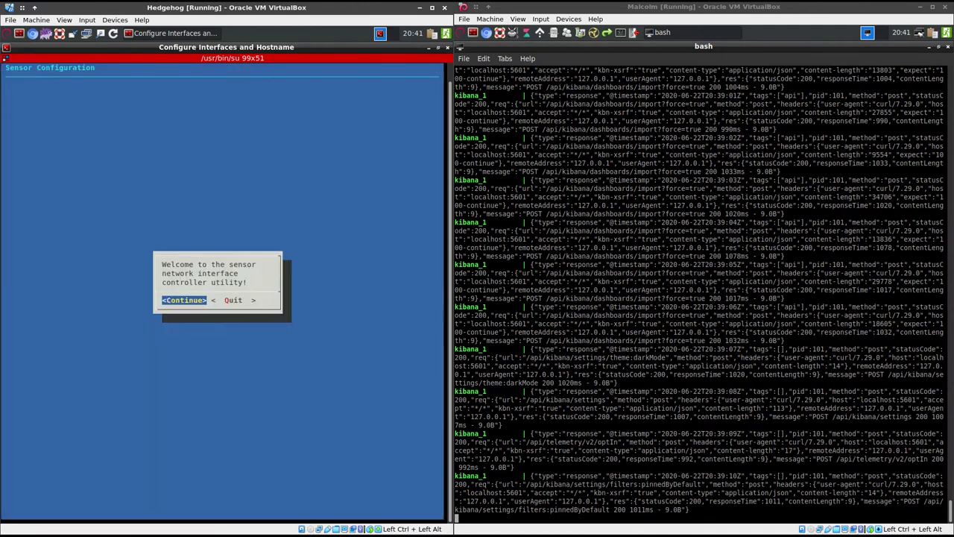
{"action": "key", "text": "Return"}
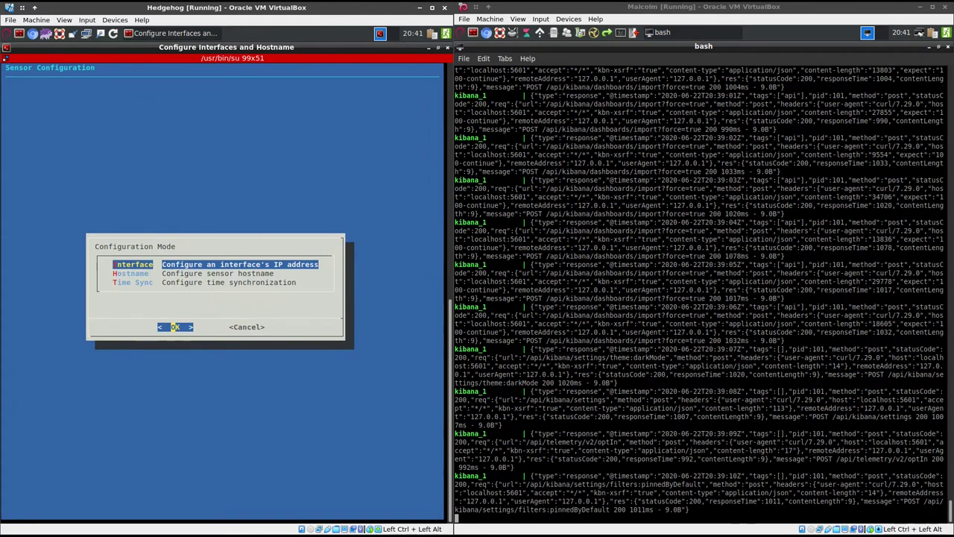
{"action": "key", "text": "Return"}
{"action": "key", "text": "Right"}
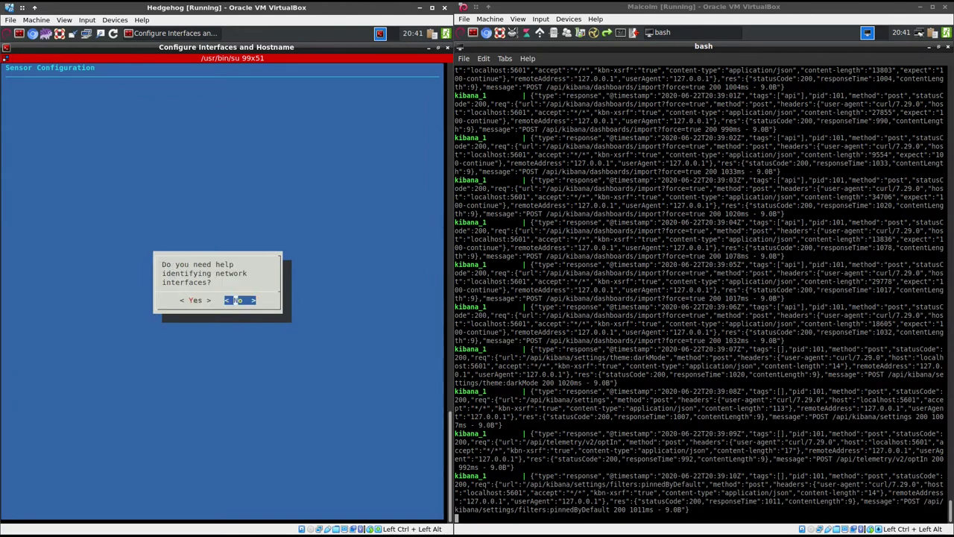
{"action": "key", "text": "Return"}
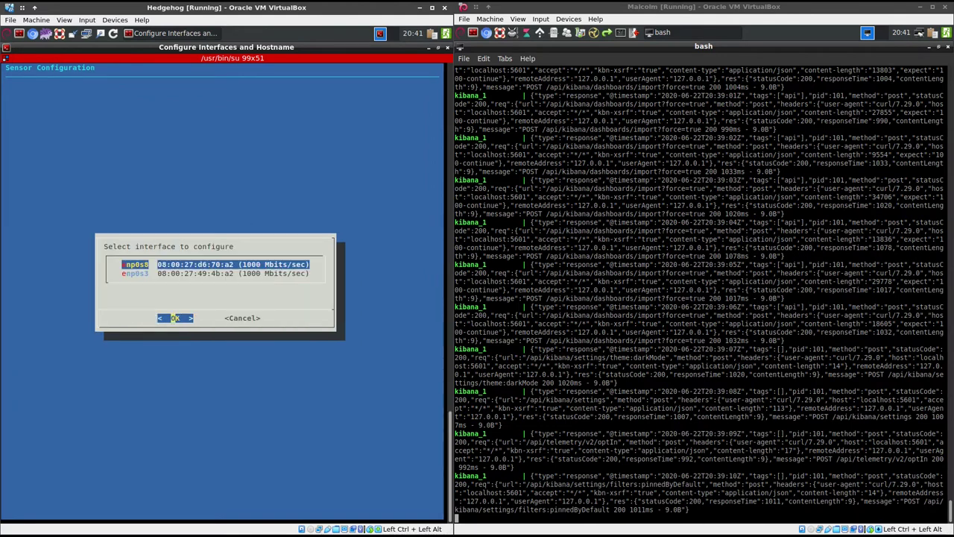
{"action": "left_click", "coordinate": [327, 529]}
{"action": "left_click", "coordinate": [345, 495]}
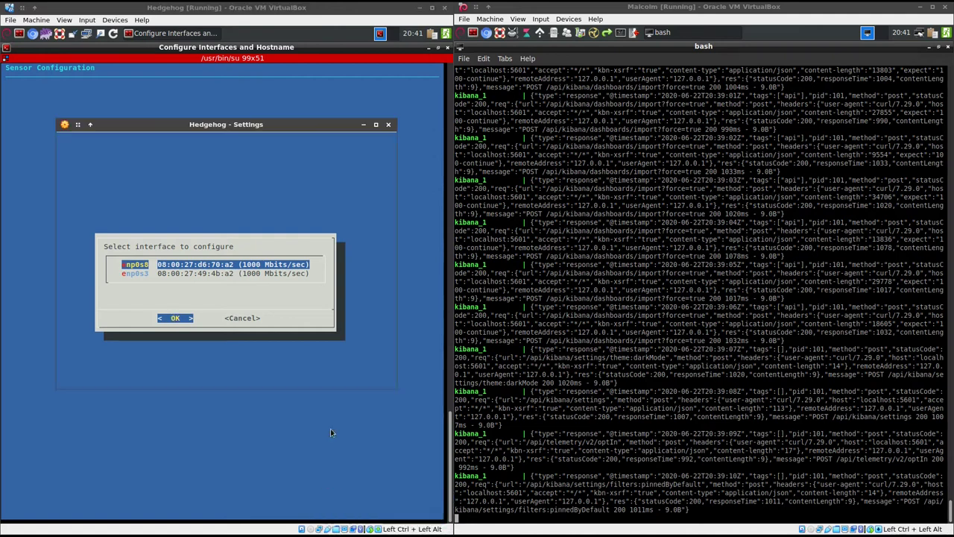
Compare Adapter 1 and Adapter 2 advanced settings to confirm MAC 08:00:27:d6:70:a2, then close Settings
{"action": "left_click_drag", "start_coordinate": [179, 125], "coordinate": [429, 143]}
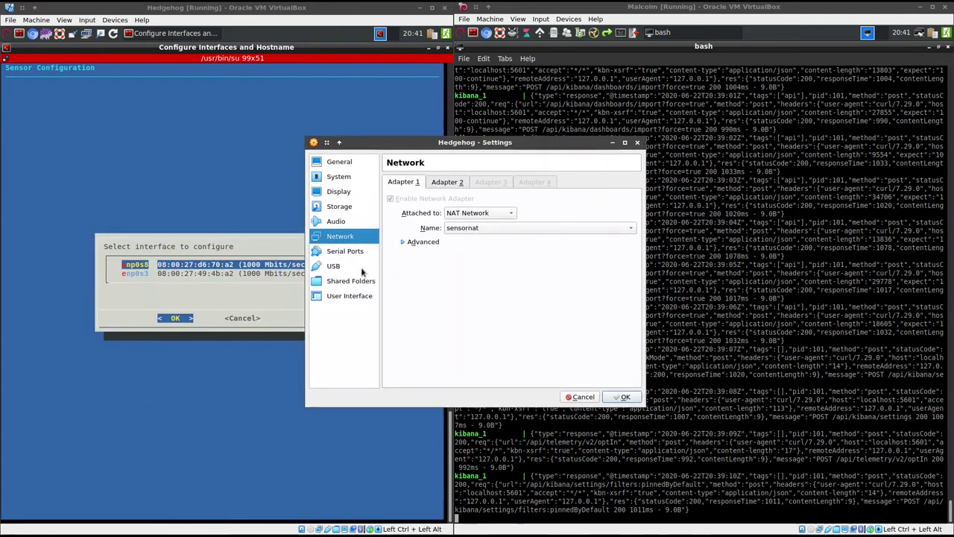
{"action": "left_click", "coordinate": [403, 242]}
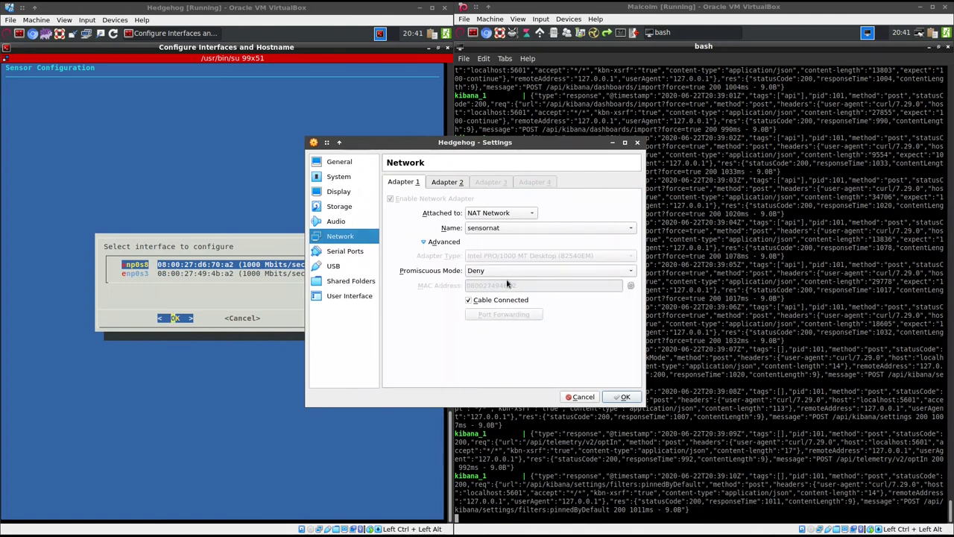
{"action": "left_click", "coordinate": [437, 186]}
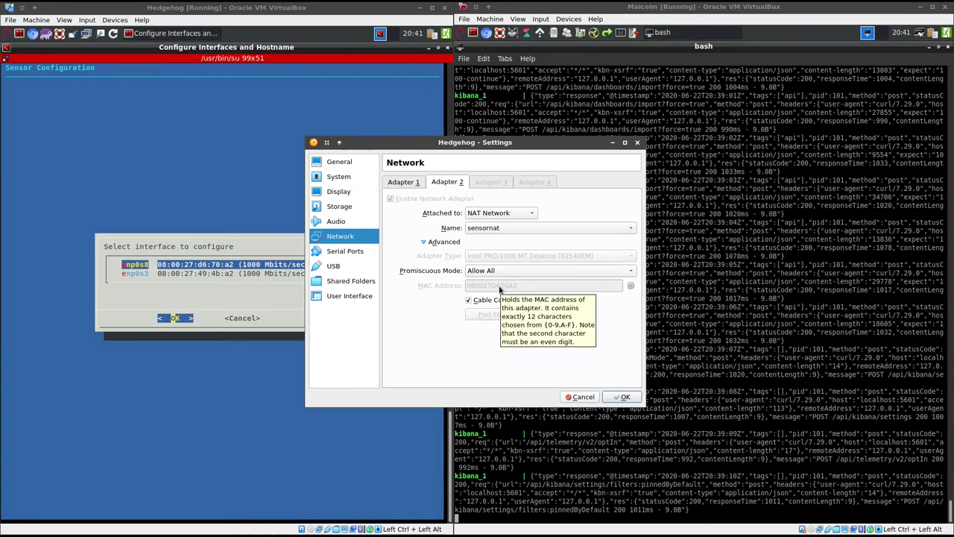
{"action": "left_click", "coordinate": [404, 182]}
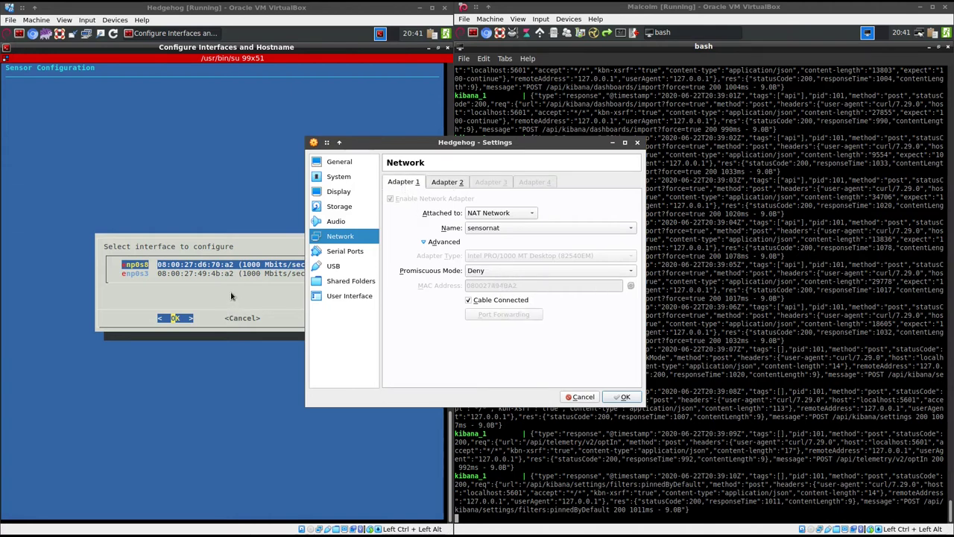
{"action": "left_click", "coordinate": [621, 396]}
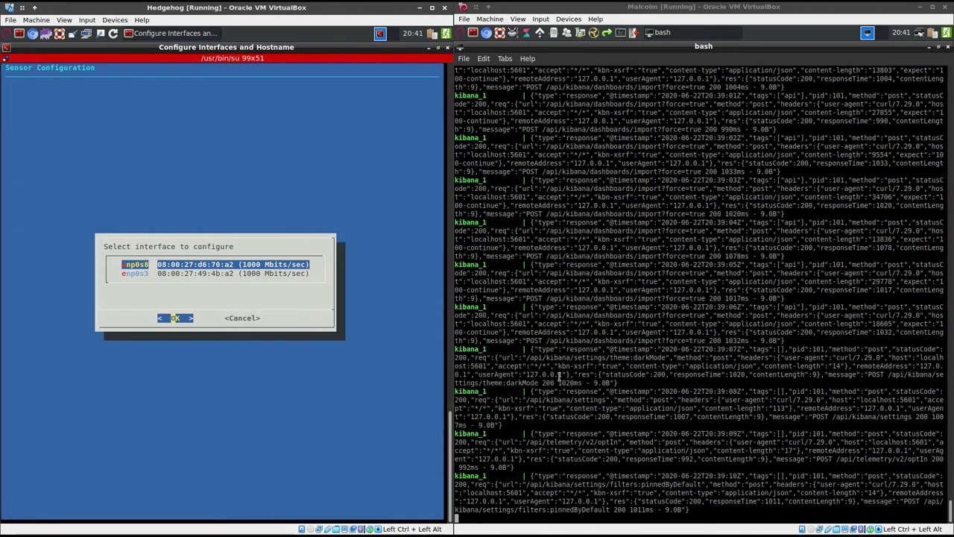
Set enp0s3 to a static address and enter IP 192.168.70.50
{"action": "key", "text": "Down"}
{"action": "key", "text": "Return"}
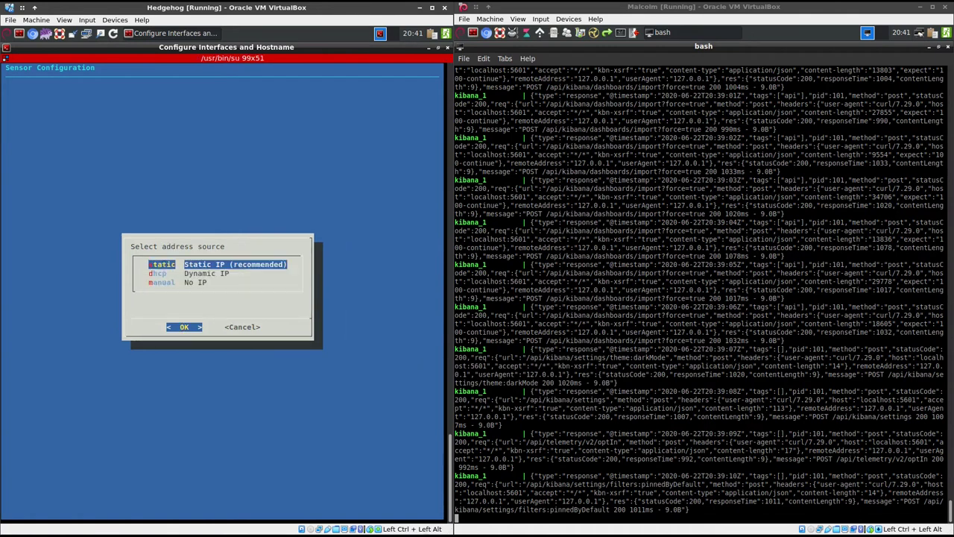
{"action": "key", "text": "Return"}
{"action": "key", "text": "Delete"}
{"action": "key", "text": "Delete"}
{"action": "key", "text": "Delete"}
{"action": "key", "text": "Delete"}
{"action": "key", "text": "Delete"}
{"action": "key", "text": "Delete"}
{"action": "key", "text": "Delete"}
{"action": "key", "text": "Delete"}
{"action": "key", "text": "Delete"}
{"action": "key", "text": "Delete"}
{"action": "key", "text": "Delete"}
{"action": "key", "text": "Delete"}
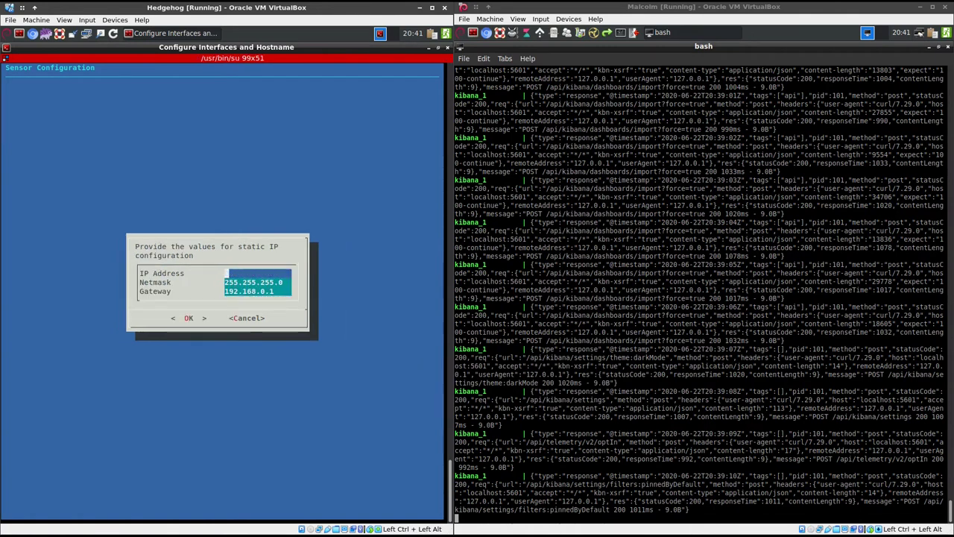
{"action": "type", "text": "192.168.70."}
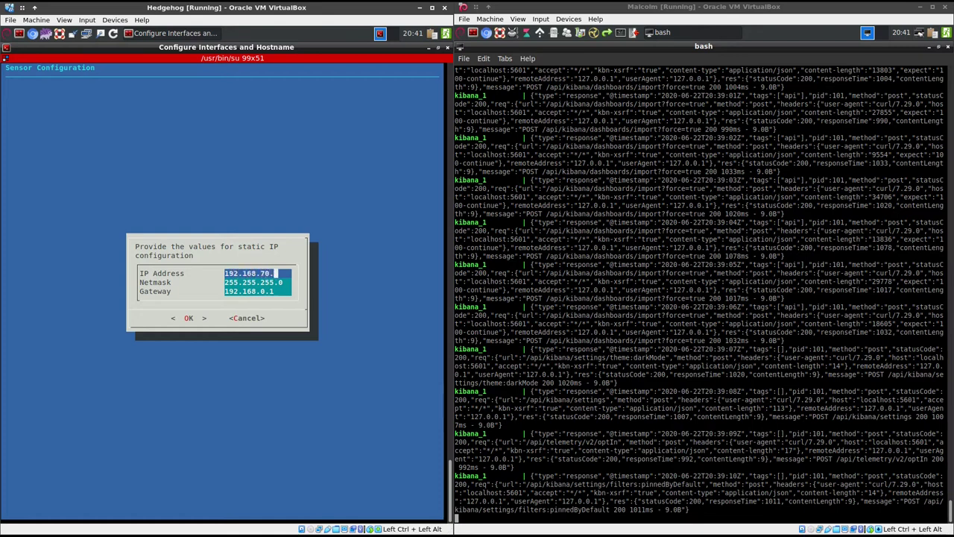
{"action": "type", "text": "50"}
Enter gateway 192.168.70.1, apply the static settings, and return to Configuration Mode
{"action": "key", "text": "Down"}
{"action": "key", "text": "Down"}
{"action": "key", "text": "BackSpace"}
{"action": "key", "text": "BackSpace"}
{"action": "key", "text": "BackSpace"}
{"action": "key", "text": "BackSpace"}
{"action": "key", "text": "BackSpace"}
{"action": "key", "text": "BackSpace"}
{"action": "key", "text": "BackSpace"}
{"action": "key", "text": "BackSpace"}
{"action": "key", "text": "BackSpace"}
{"action": "key", "text": "BackSpace"}
{"action": "key", "text": "BackSpace"}
{"action": "type", "text": "19"}
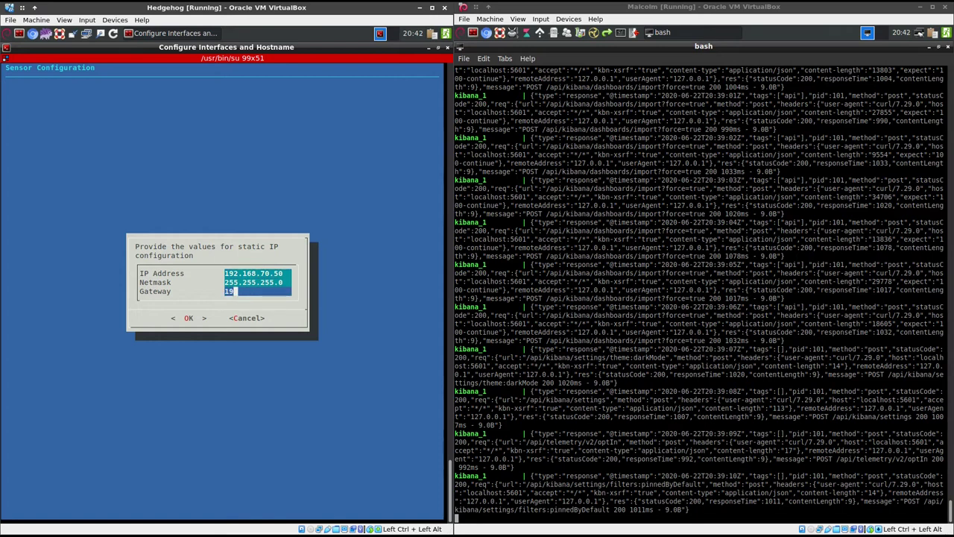
{"action": "type", "text": "2.168.70.1"}
{"action": "mouse_move", "coordinate": [922, 34]}
{"action": "key", "text": "Tab"}
{"action": "key", "text": "Return"}
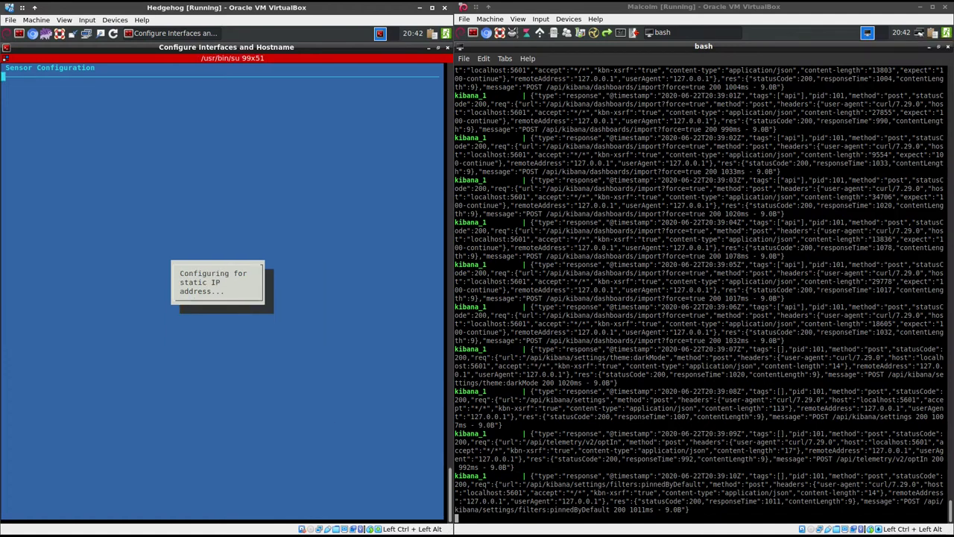
{"action": "key", "text": "Return"}
{"action": "key", "text": "Return"}
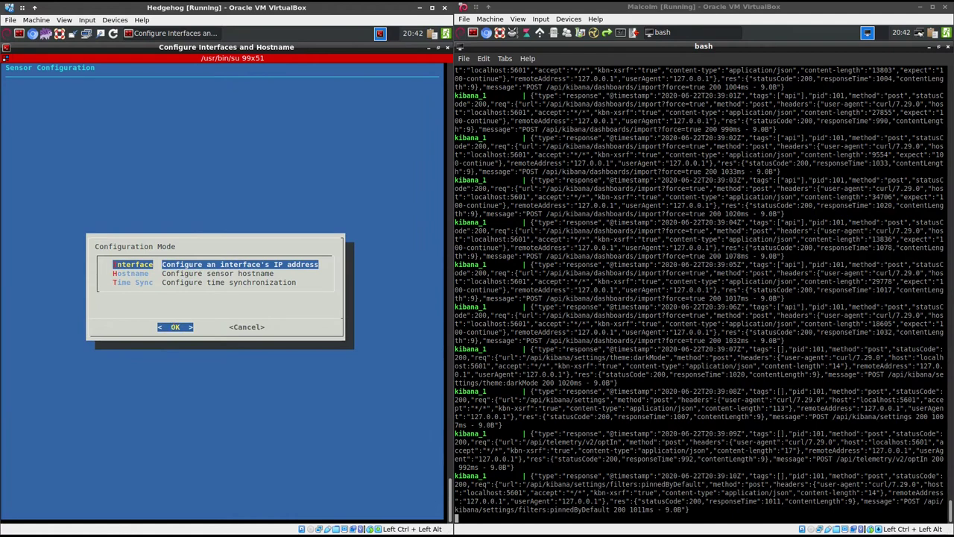
Configure htpdate time sync from the Malcolm server and accept the retrieved server time
{"action": "key", "text": "Down"}
{"action": "key", "text": "Down"}
{"action": "key", "text": "Return"}
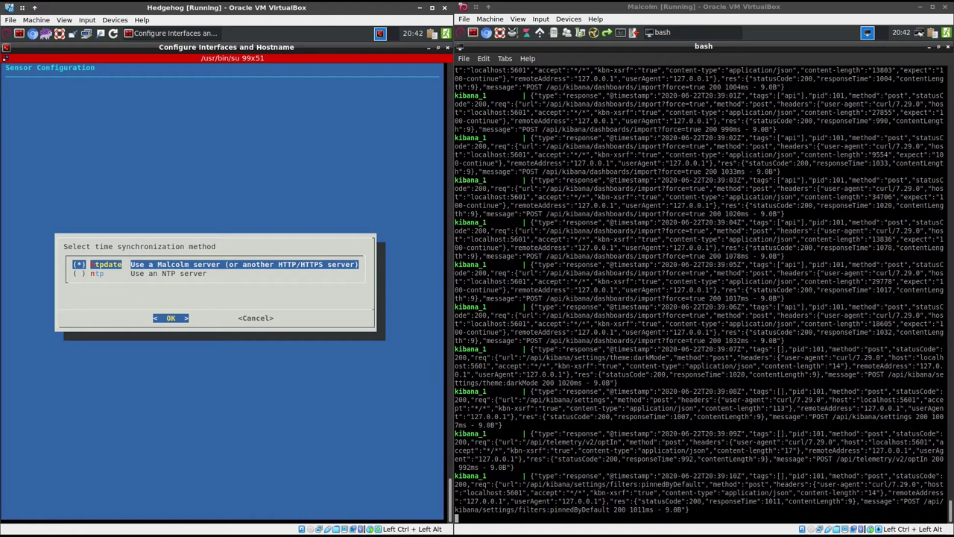
{"action": "key", "text": "Return"}
{"action": "type", "text": "172.1"}
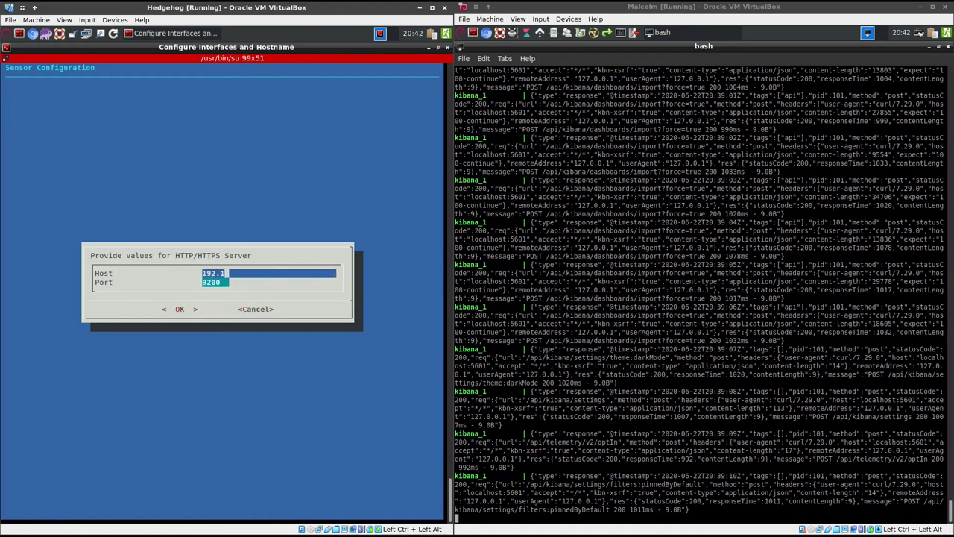
{"action": "type", "text": "68.70.15"}
{"action": "key", "text": "Tab"}
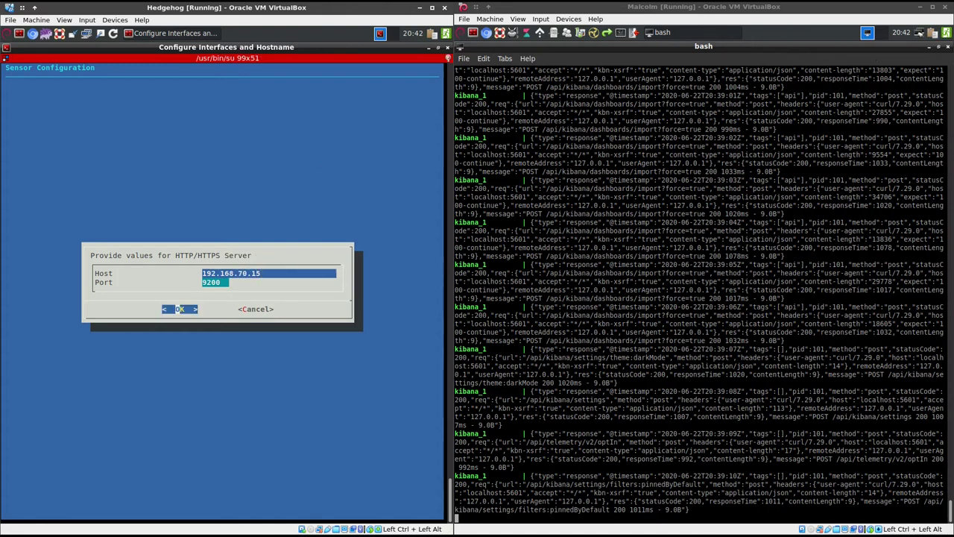
{"action": "key", "text": "Return"}
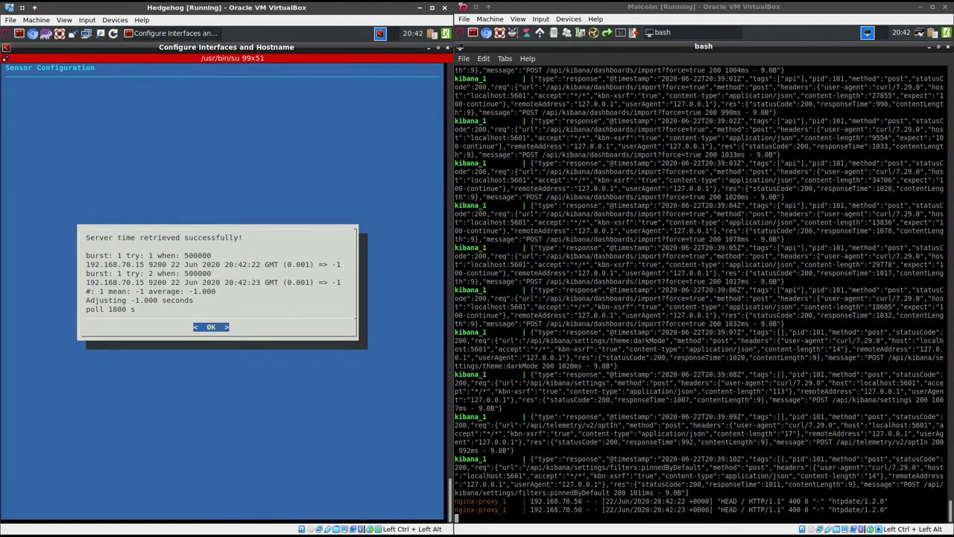
{"action": "key", "text": "Return"}
{"action": "key", "text": "Return"}
{"action": "key", "text": "Return"}
{"action": "key", "text": "Return"}
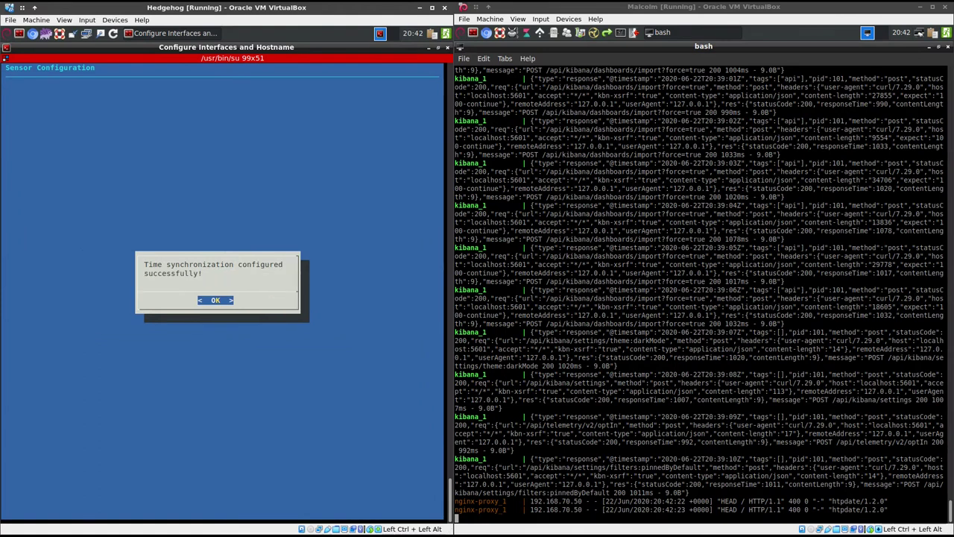
Replace the default sensor hostname with hedgehogvm and quit the utility
{"action": "key", "text": "Down"}
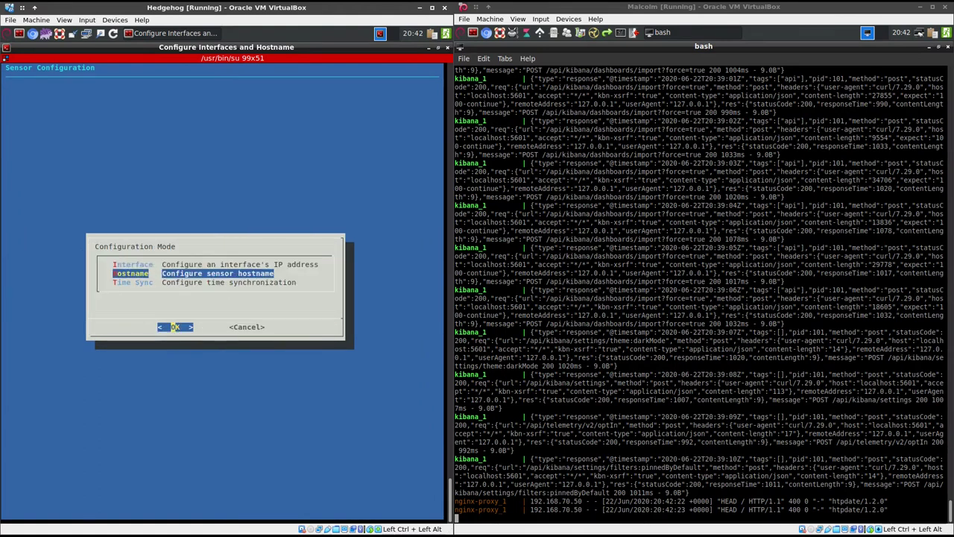
{"action": "key", "text": "Return"}
{"action": "key", "text": "Return"}
{"action": "key", "text": "BackSpace"}
{"action": "key", "text": "BackSpace"}
{"action": "key", "text": "BackSpace"}
{"action": "key", "text": "BackSpace"}
{"action": "key", "text": "BackSpace"}
{"action": "key", "text": "BackSpace"}
{"action": "key", "text": "BackSpace"}
{"action": "key", "text": "BackSpace"}
{"action": "key", "text": "BackSpace"}
{"action": "key", "text": "BackSpace"}
{"action": "key", "text": "BackSpace"}
{"action": "key", "text": "BackSpace"}
{"action": "key", "text": "BackSpace"}
{"action": "key", "text": "BackSpace"}
{"action": "key", "text": "BackSpace"}
{"action": "key", "text": "BackSpace"}
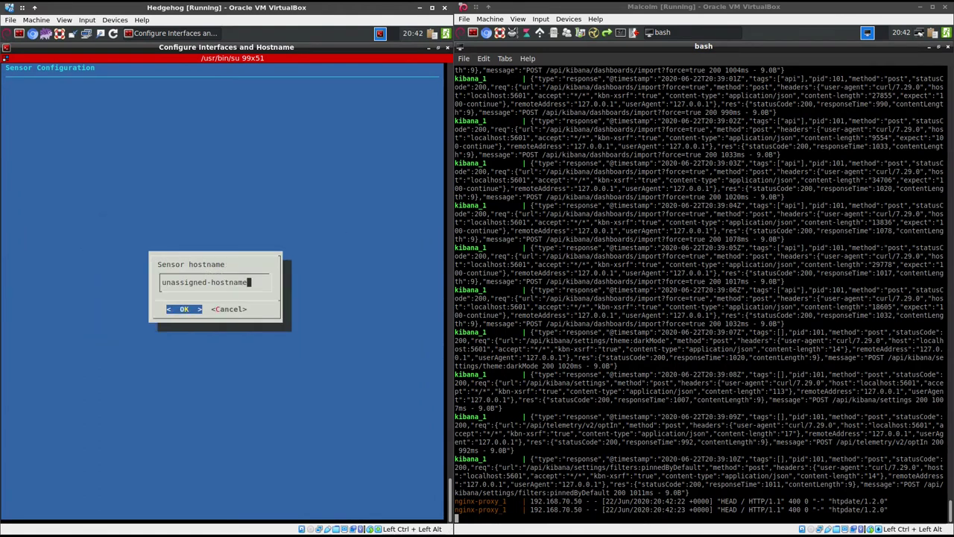
{"action": "key", "text": "BackSpace"}
{"action": "key", "text": "BackSpace"}
{"action": "key", "text": "BackSpace"}
{"action": "type", "text": "hedgehogvm"}
{"action": "key", "text": "Return"}
{"action": "key", "text": "Return"}
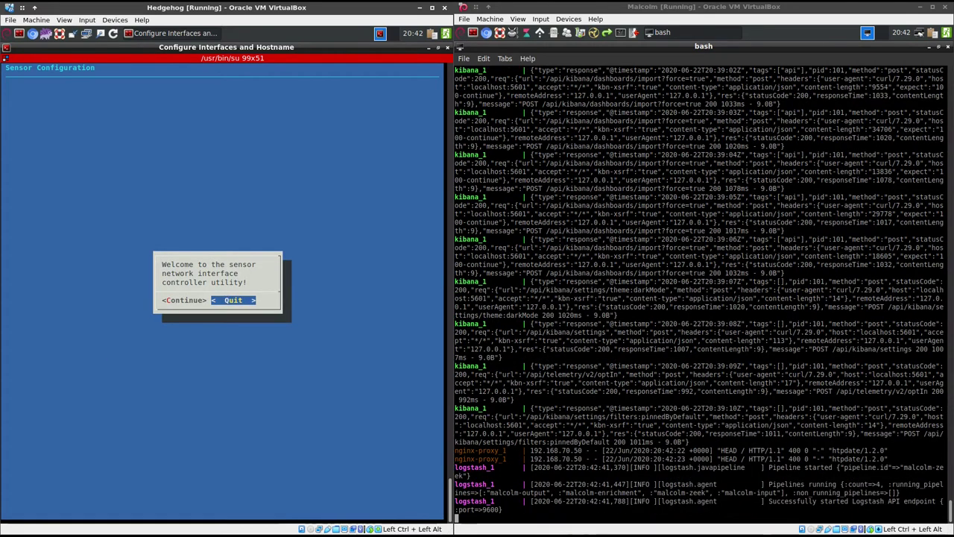
{"action": "key", "text": "Return"}
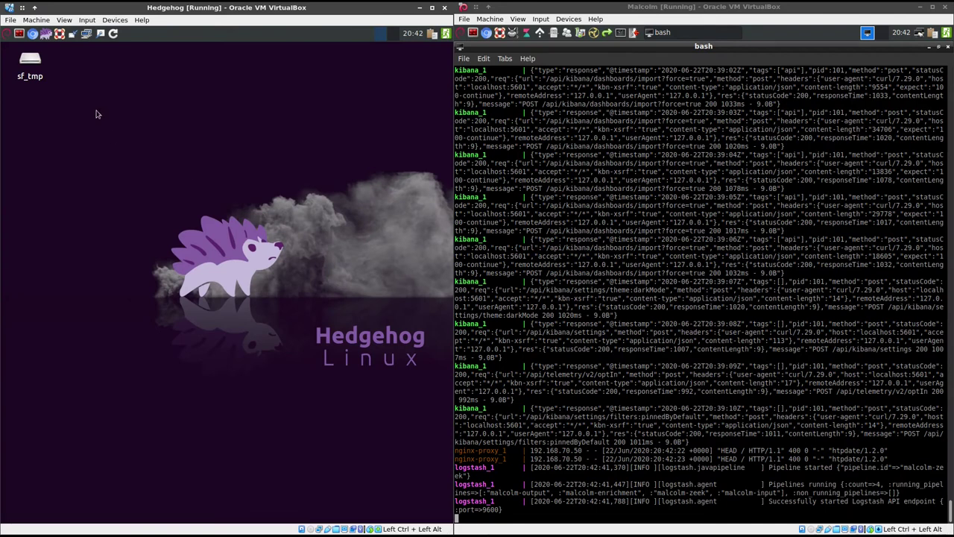
Select ca.crt, client.crt and client.key in the shared sf_tmp folder
{"action": "double_click", "coordinate": [37, 63]}
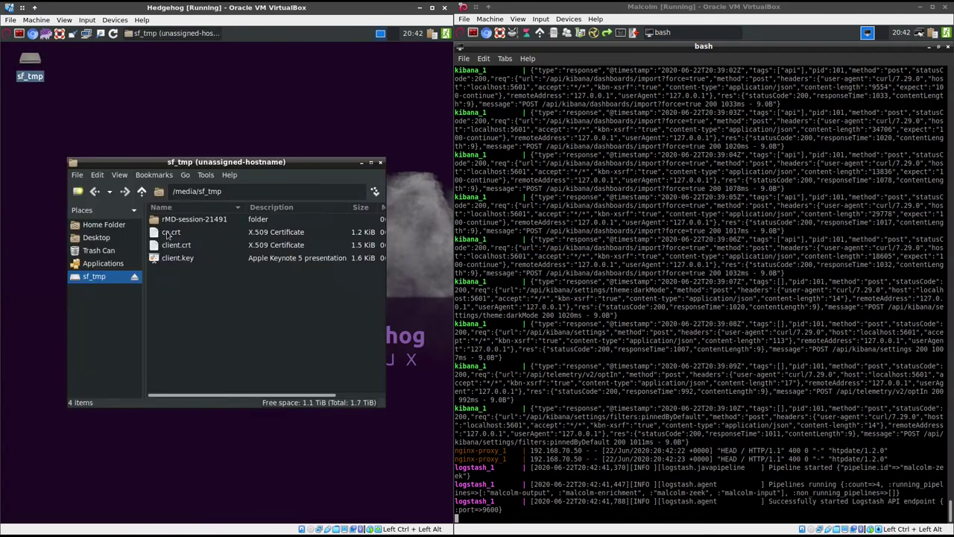
{"action": "left_click", "coordinate": [169, 234]}
{"action": "left_click", "coordinate": [173, 257], "text": "shift"}
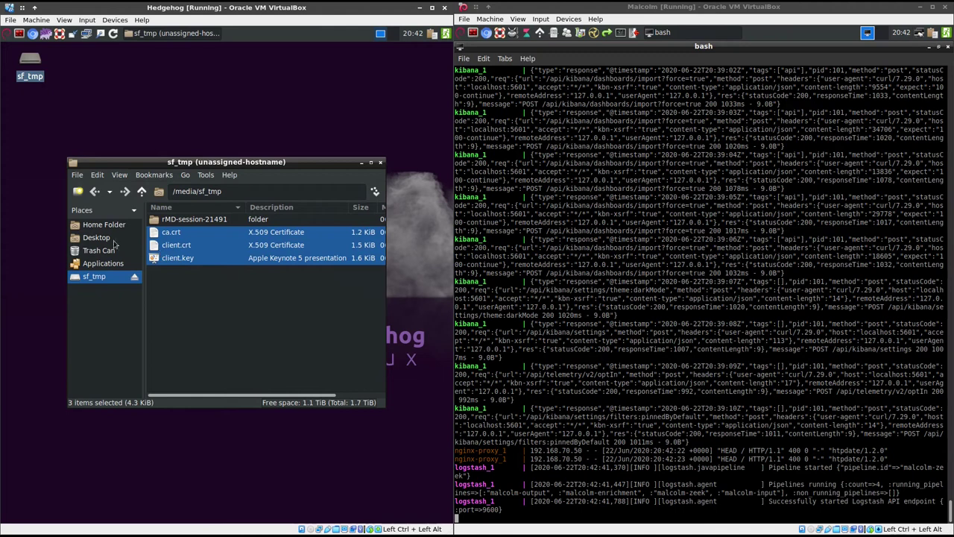
Put the three files into /opt/sensor/sensor_ctl/filebeat and close the file manager
{"action": "left_click", "coordinate": [103, 224]}
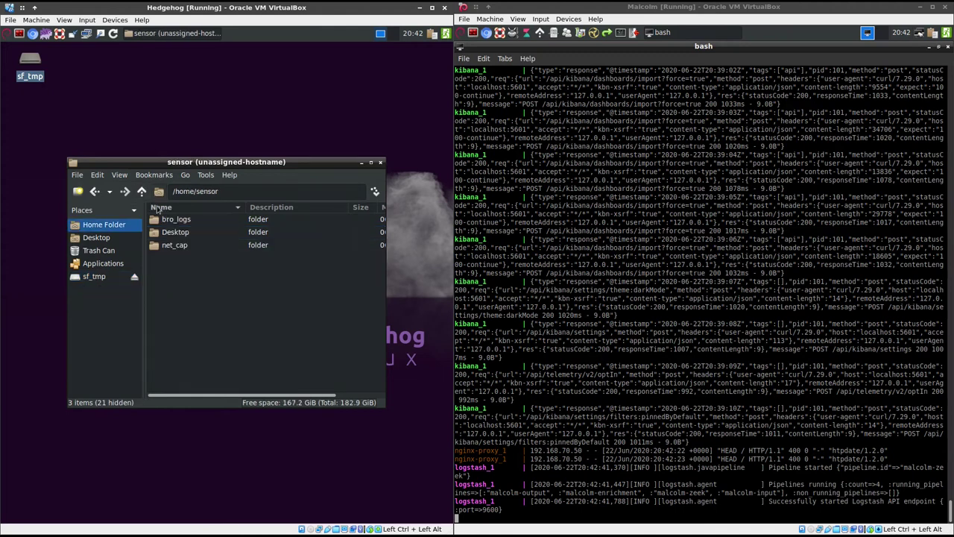
{"action": "left_click", "coordinate": [142, 192]}
{"action": "left_click", "coordinate": [142, 192]}
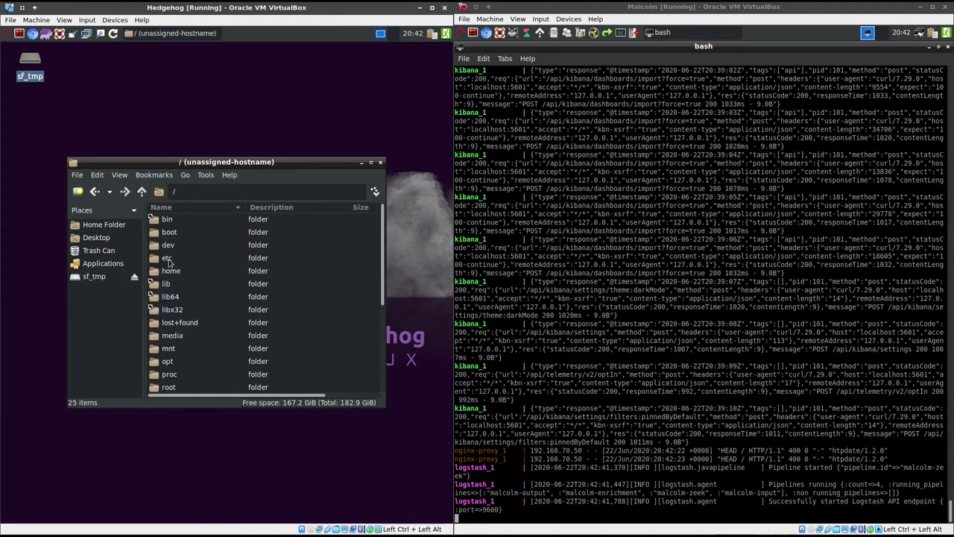
{"action": "double_click", "coordinate": [177, 363]}
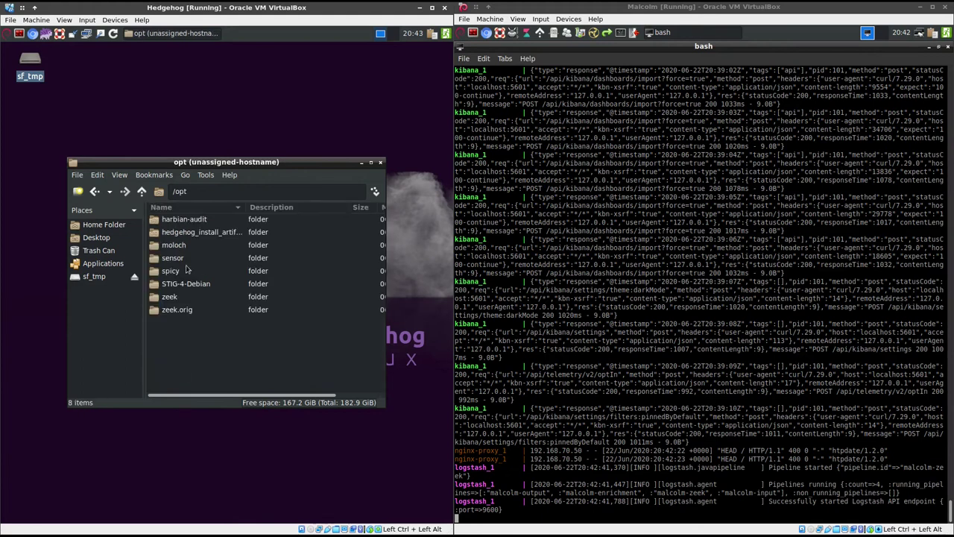
{"action": "double_click", "coordinate": [186, 259]}
{"action": "double_click", "coordinate": [187, 222]}
{"action": "double_click", "coordinate": [176, 245]}
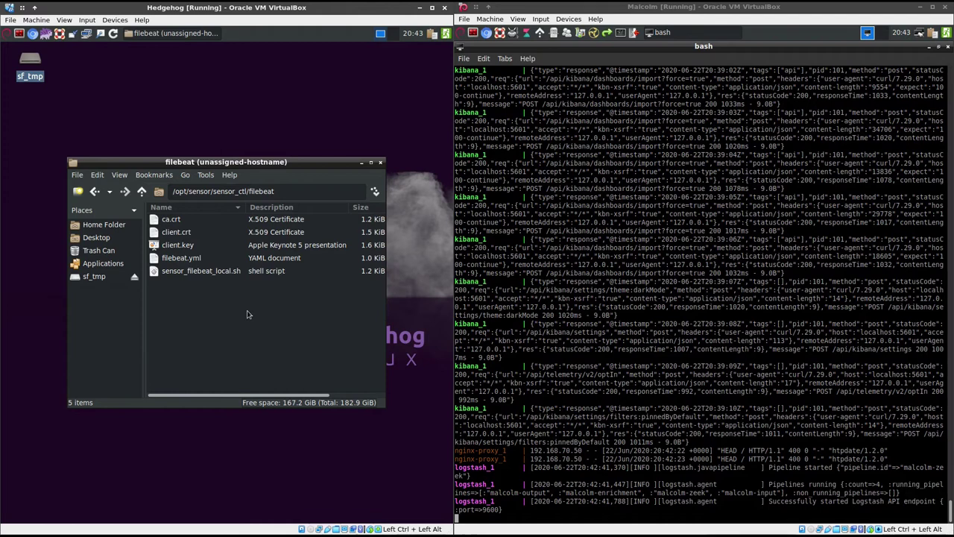
{"action": "left_click", "coordinate": [381, 162]}
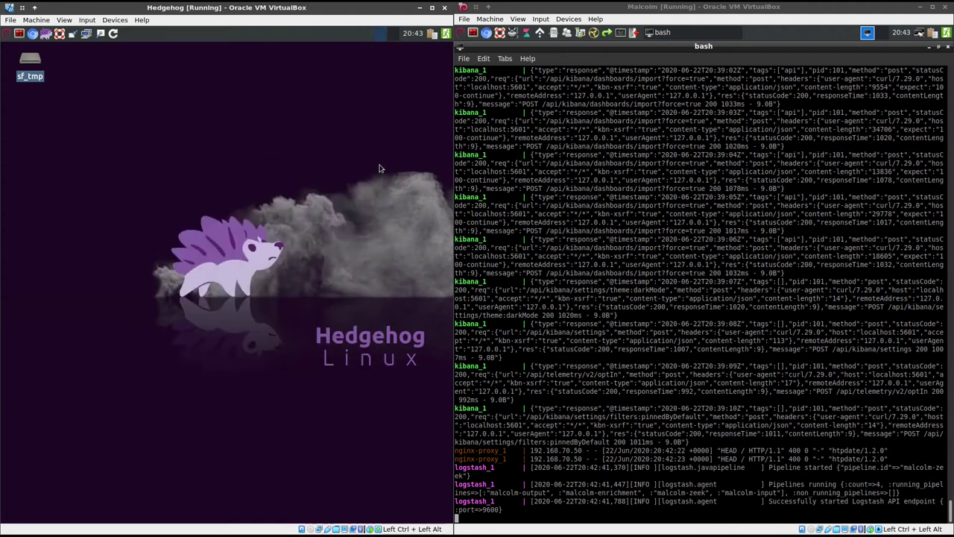
Start Configure Capture in the capture utility, decline interface help, and keep only enp0s8 selected
{"action": "left_click", "coordinate": [100, 33]}
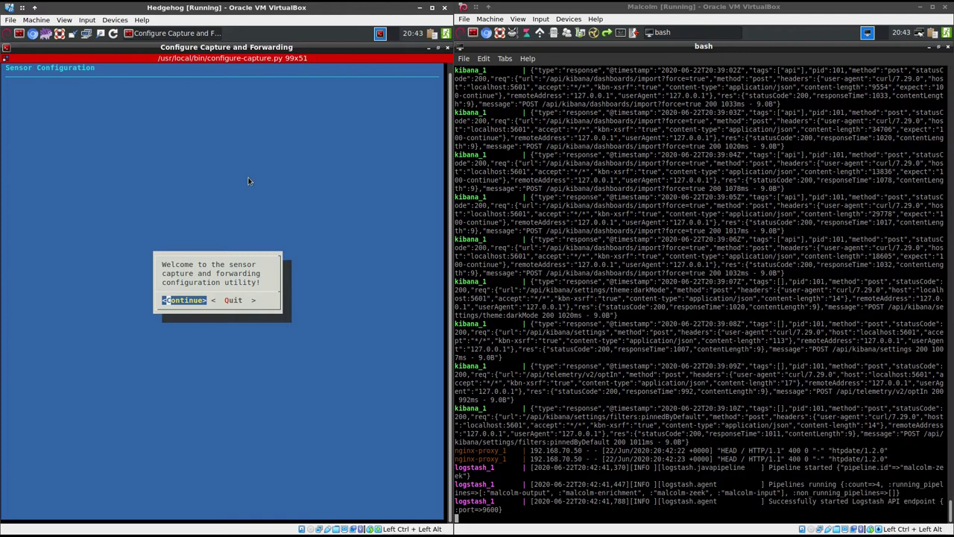
{"action": "key", "text": "Return"}
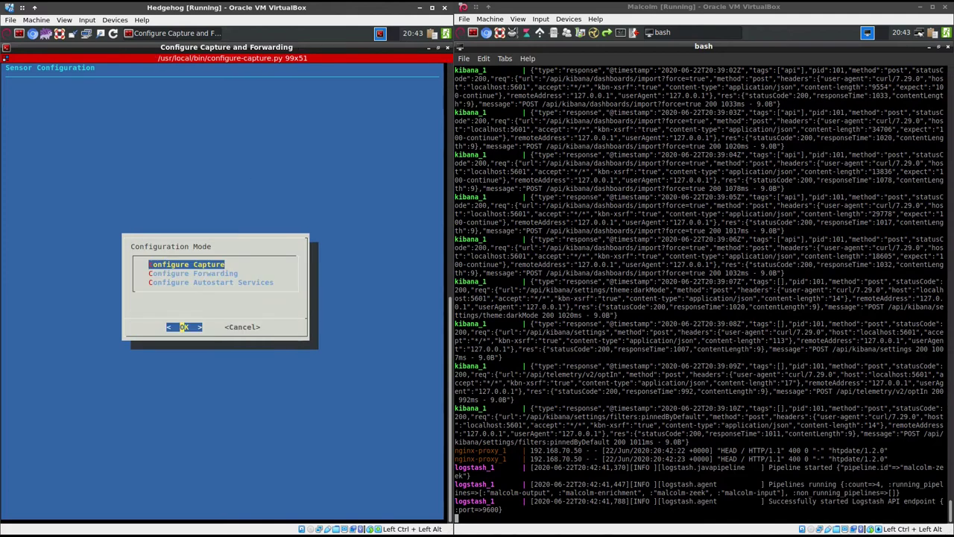
{"action": "key", "text": "Return"}
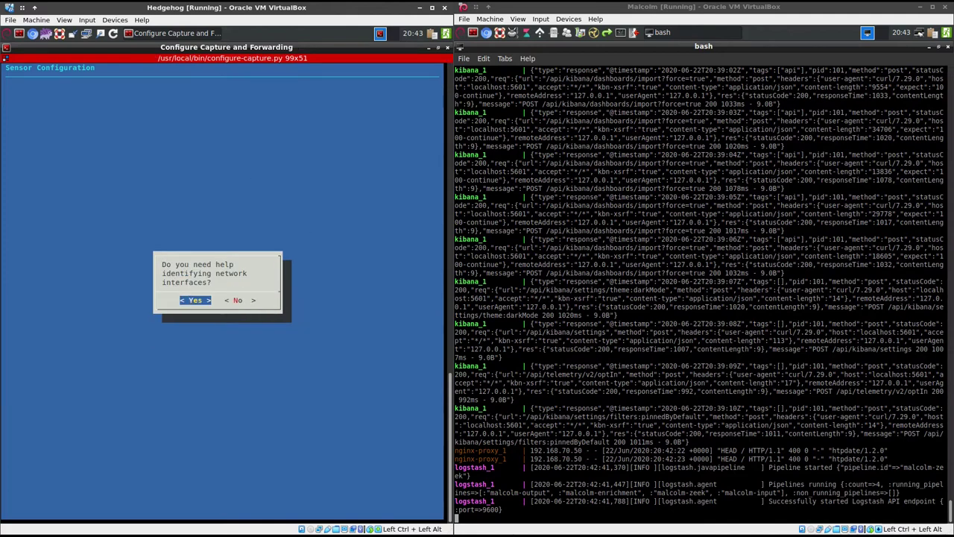
{"action": "key", "text": "Right"}
{"action": "key", "text": "Return"}
{"action": "key", "text": "Down"}
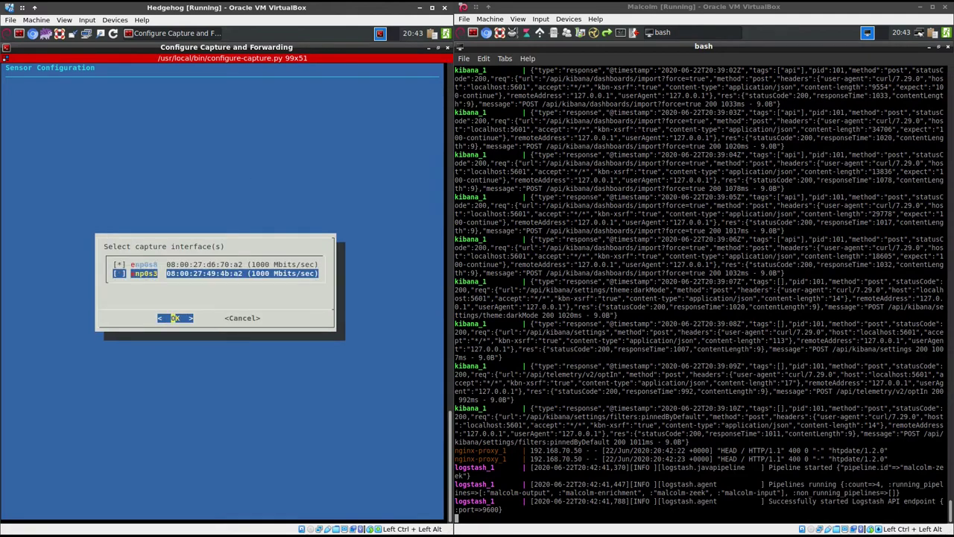
{"action": "key", "text": "Up"}
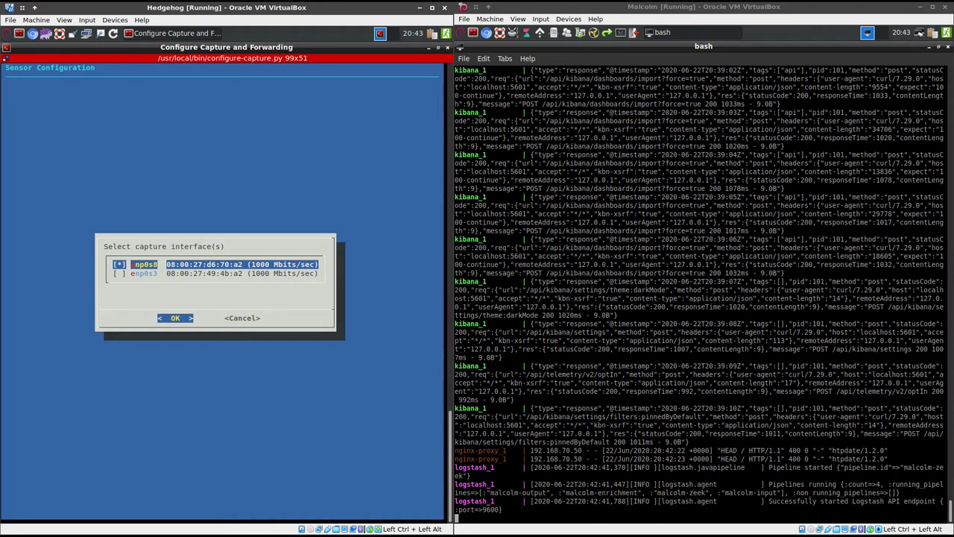
{"action": "key", "text": "Return"}
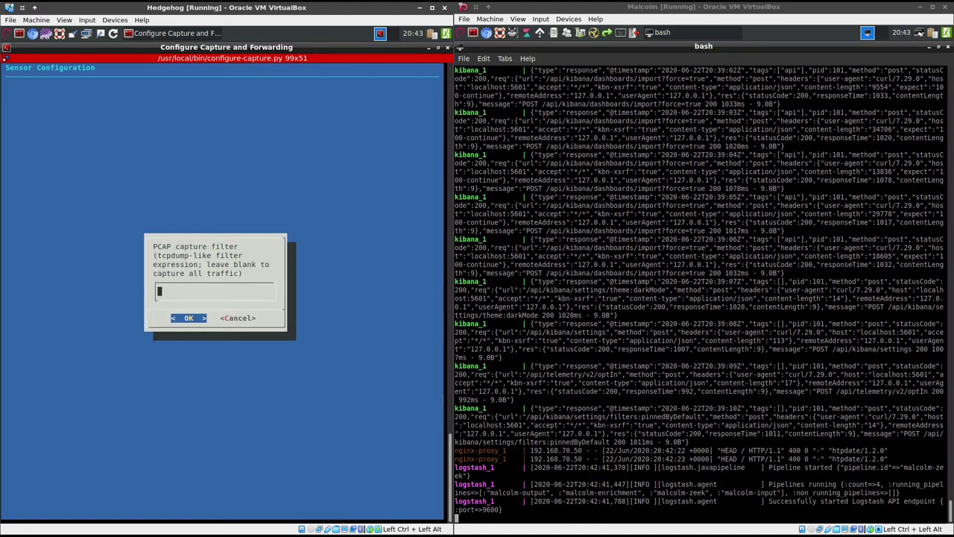
Enter the PCAP filter 'not port 5044 and not port 5601 and not port 8005 and not port 9200'
{"action": "type", "text": "not port 5044 and not por"}
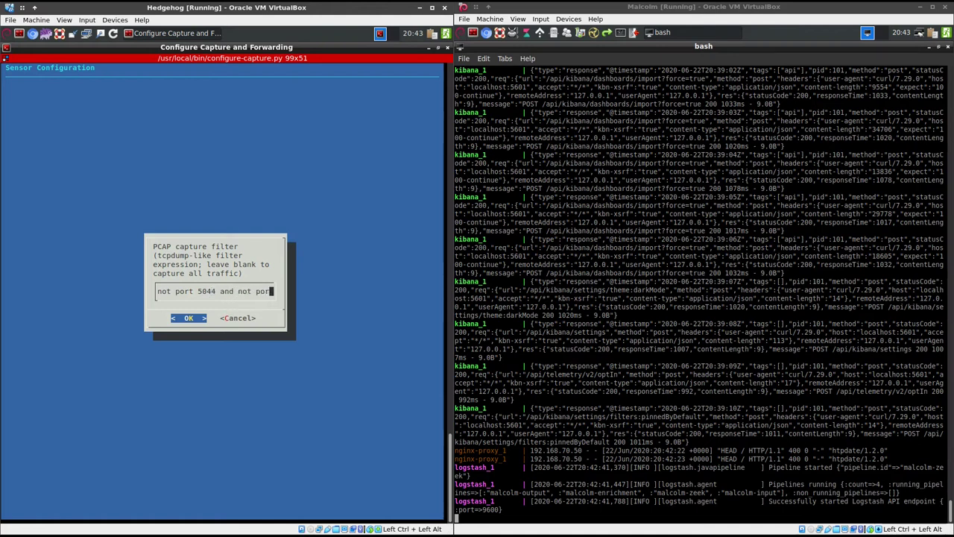
{"action": "type", "text": "t 5"}
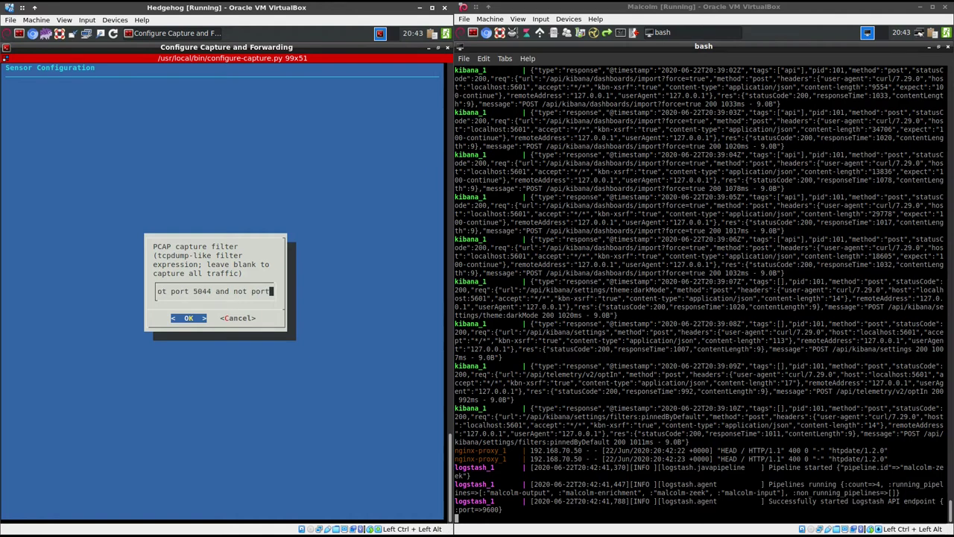
{"action": "type", "text": "601 "}
{"action": "type", "text": "and n"}
{"action": "type", "text": "ot"}
{"action": "type", "text": " por"}
{"action": "type", "text": "t"}
{"action": "type", "text": "80"}
{"action": "type", "text": "05 a"}
{"action": "type", "text": "nd no"}
{"action": "type", "text": "t po"}
{"action": "type", "text": "rt"}
{"action": "type", "text": " 92"}
{"action": "type", "text": "00"}
{"action": "key", "text": "Return"}
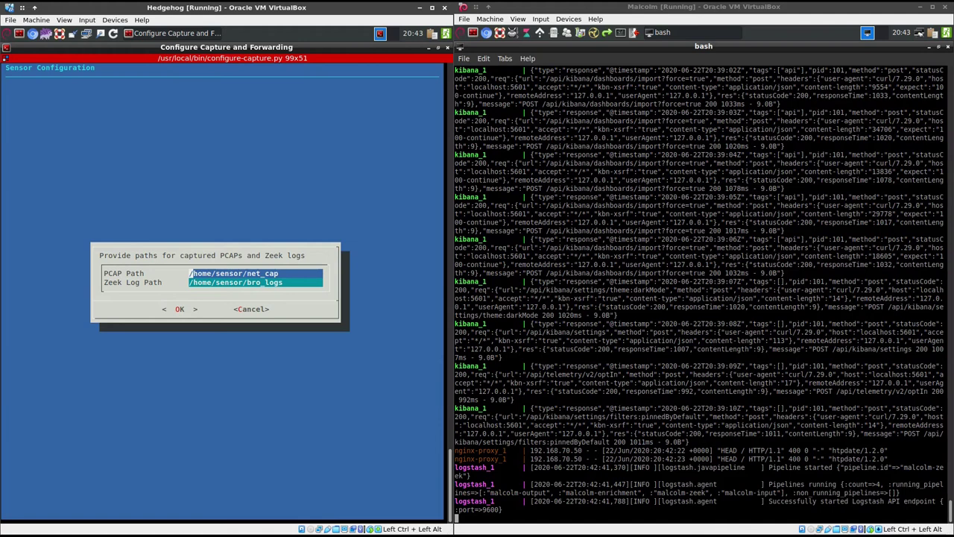
Keep the default PCAP and Zeek log paths, choose mapped carving except common plain text, and accept the summary
{"action": "key", "text": "Return"}
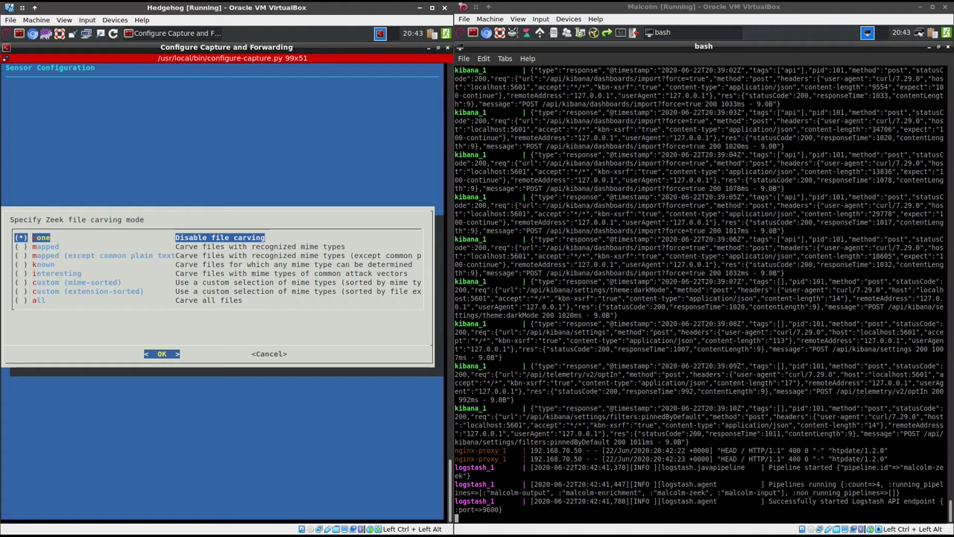
{"action": "left_click", "coordinate": [45, 246]}
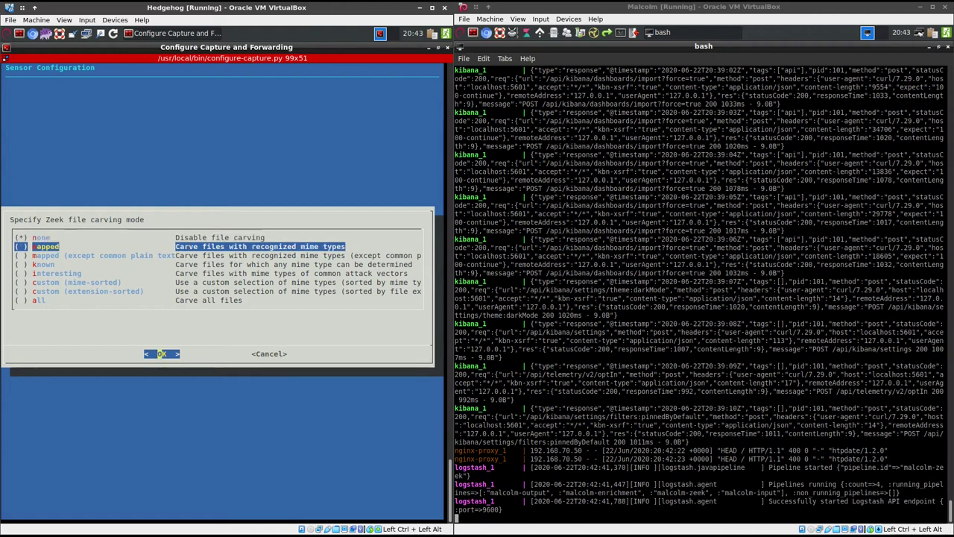
{"action": "left_click", "coordinate": [74, 254]}
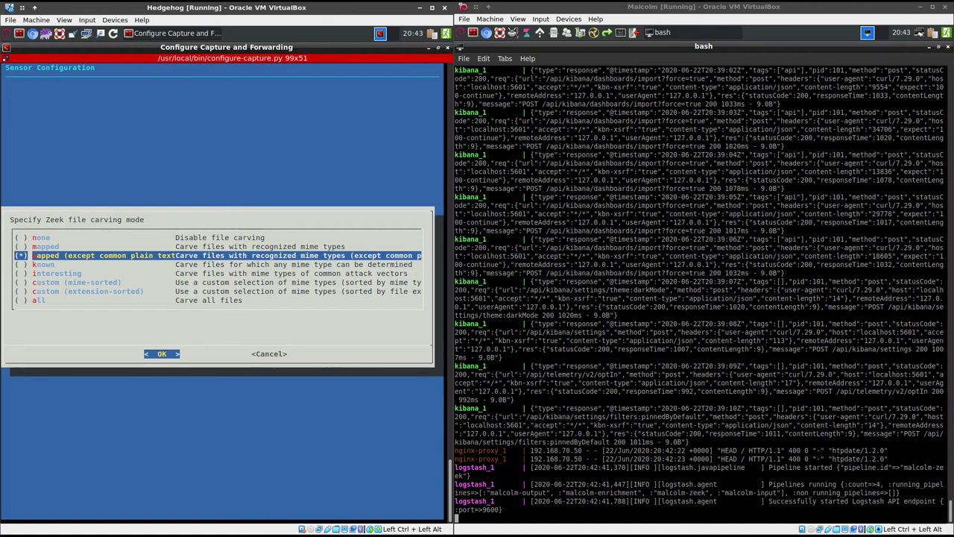
{"action": "left_click", "coordinate": [161, 353]}
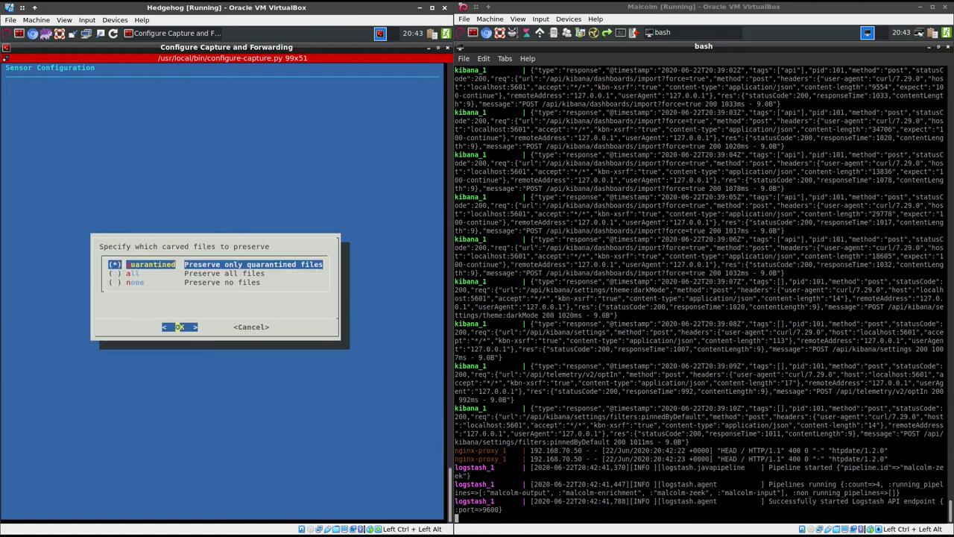
{"action": "key", "text": "Return"}
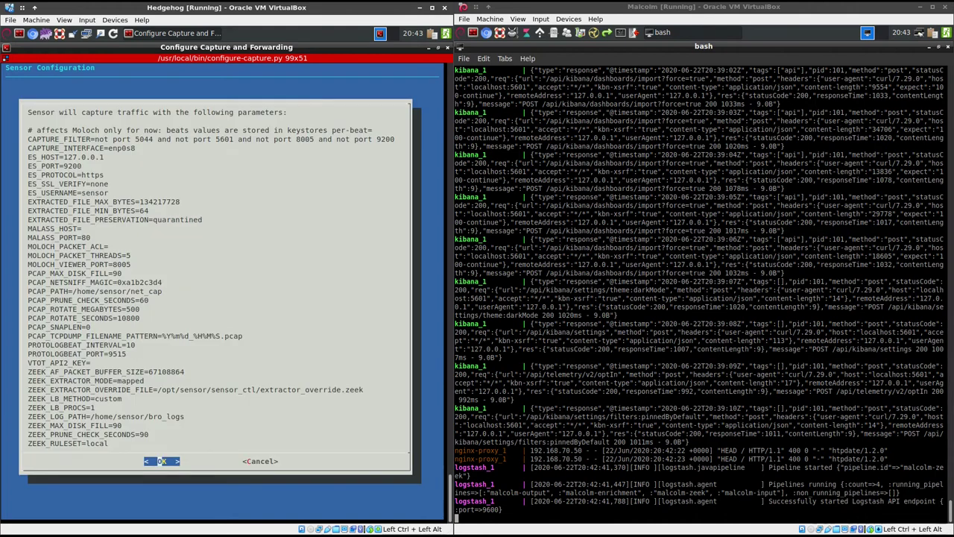
{"action": "key", "text": "Return"}
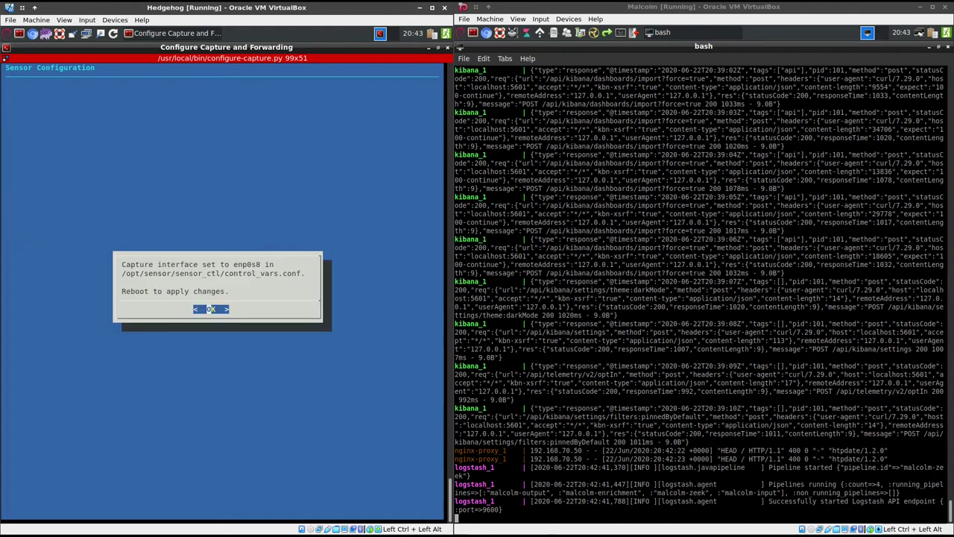
Choose filebeat Zeek log forwarding with destination host 192.168.70.15
{"action": "key", "text": "Return"}
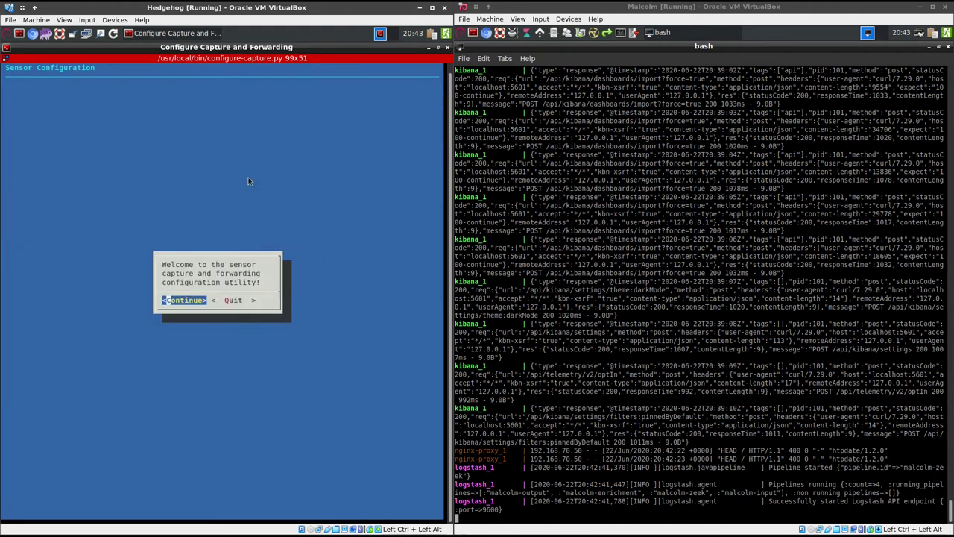
{"action": "key", "text": "Return"}
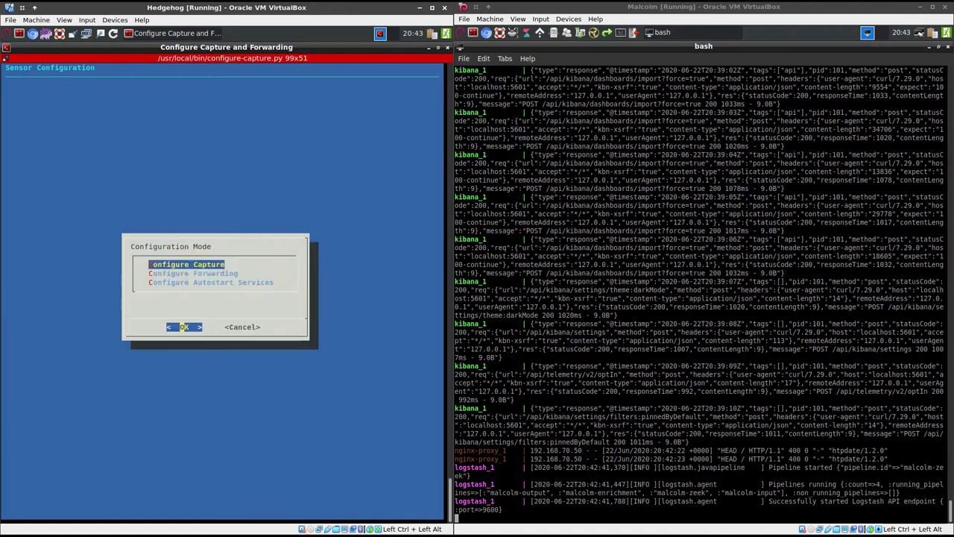
{"action": "key", "text": "Down"}
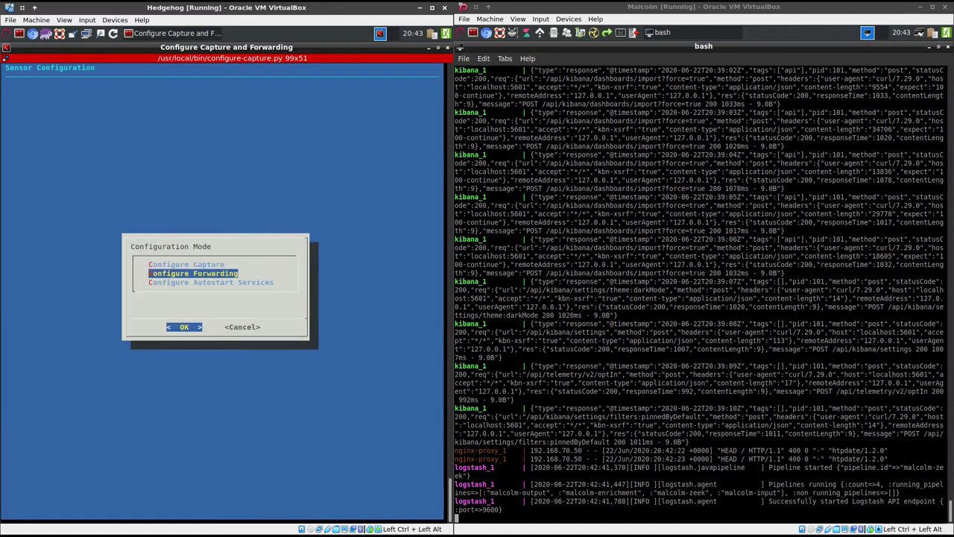
{"action": "key", "text": "Return"}
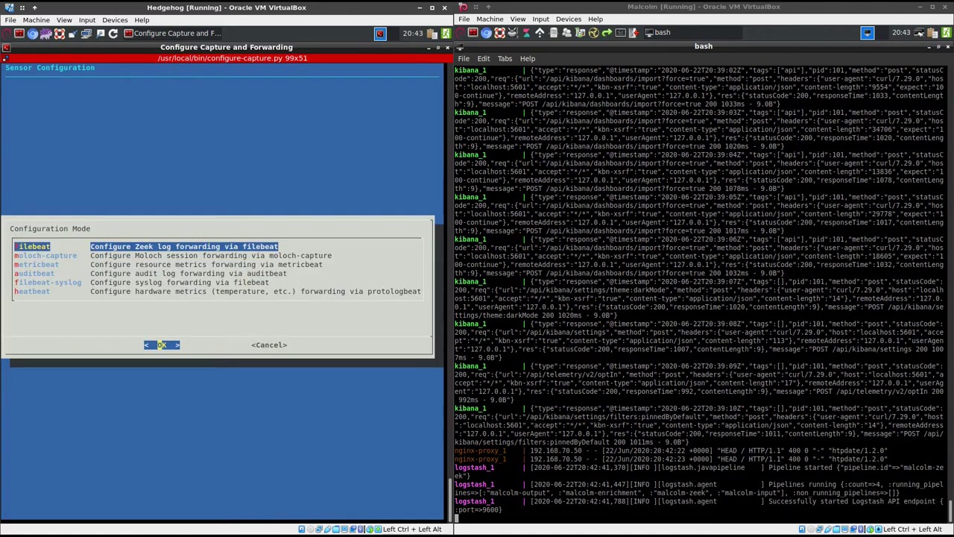
{"action": "key", "text": "Return"}
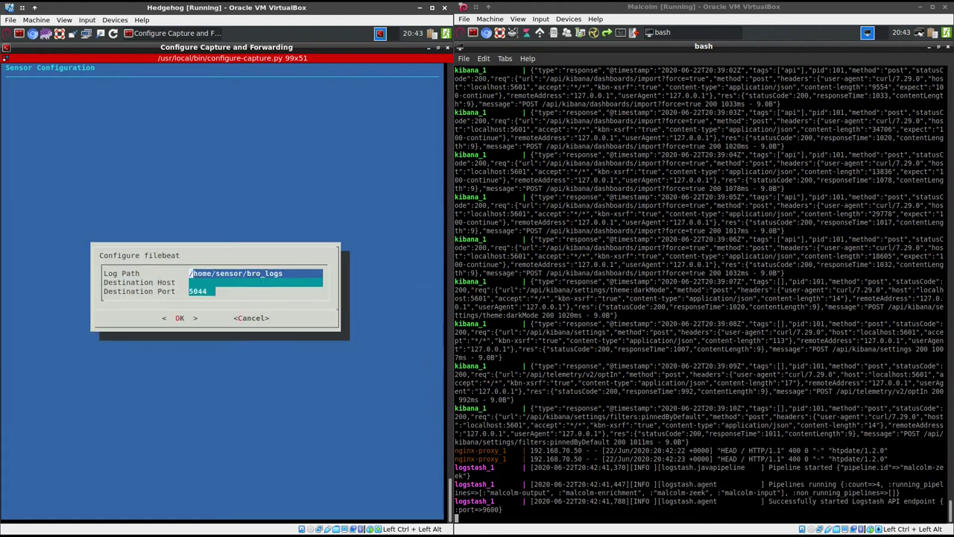
{"action": "key", "text": "Down"}
{"action": "type", "text": "192."}
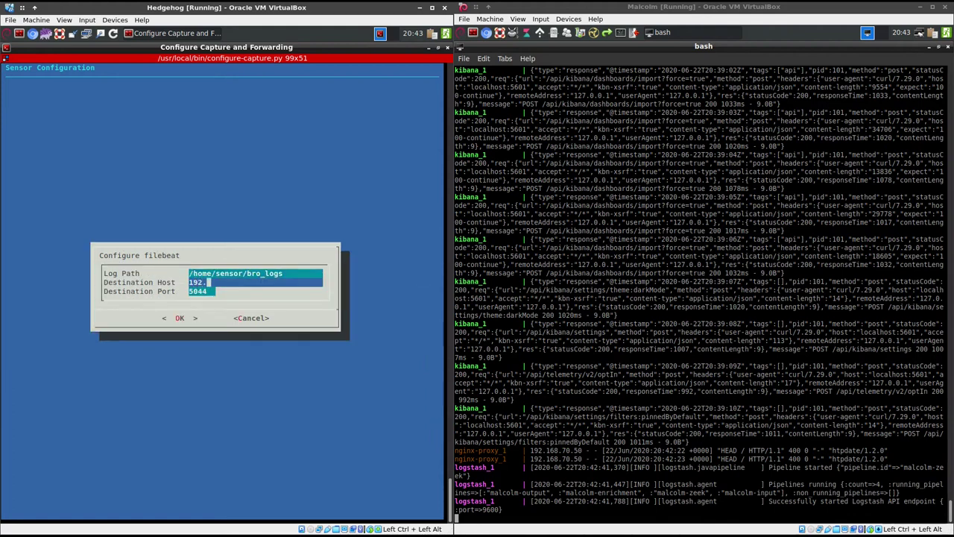
{"action": "type", "text": "168.70.15"}
{"action": "key", "text": "Return"}
Enable SSL using ca.crt, client.crt and client.key from /opt/sensor/sensor_ctl/filebeat, then accept the summary
{"action": "key", "text": "Right"}
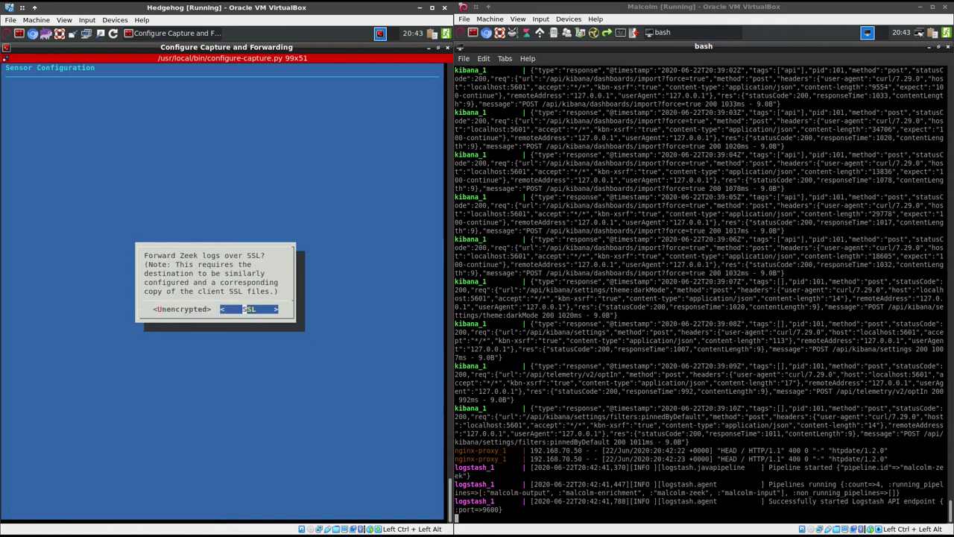
{"action": "key", "text": "Return"}
{"action": "key", "text": "Return"}
{"action": "type", "text": "/o"}
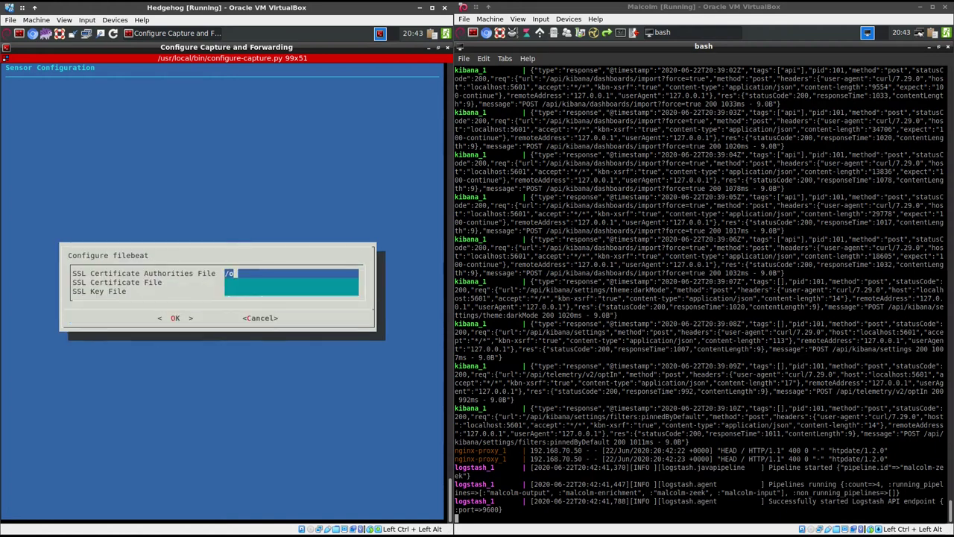
{"action": "type", "text": "pt/sensor/senso"}
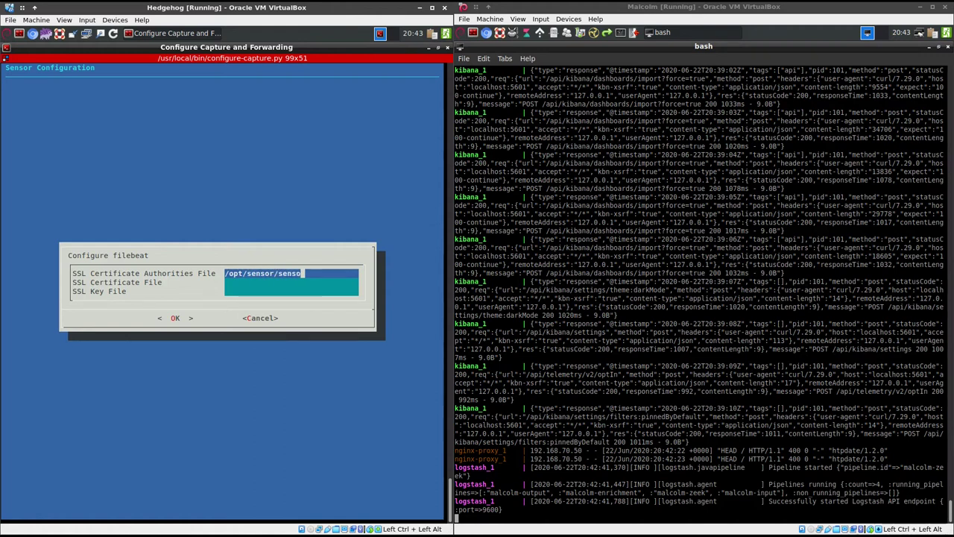
{"action": "type", "text": "r_ctl/filebeat/c"}
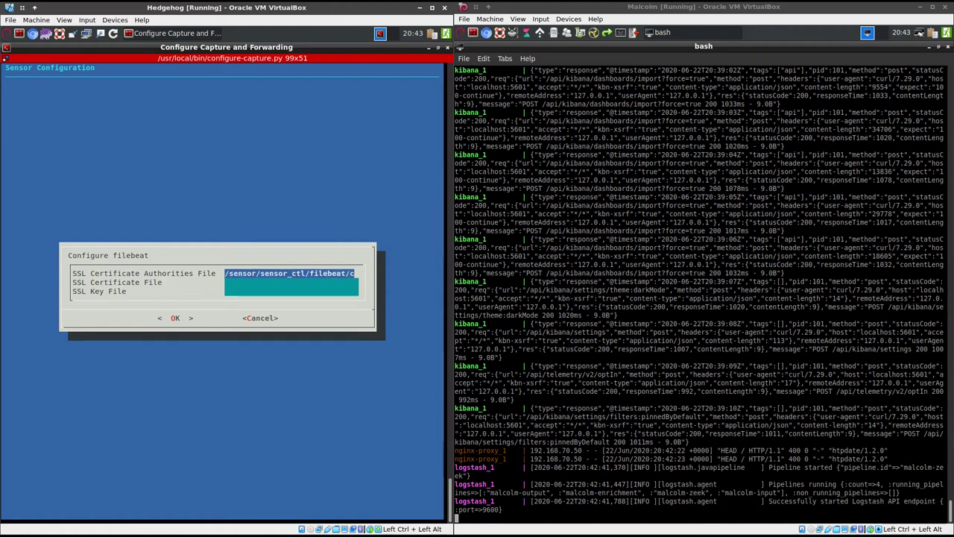
{"action": "type", "text": "a.crt"}
{"action": "key", "text": "Down"}
{"action": "type", "text": "/o"}
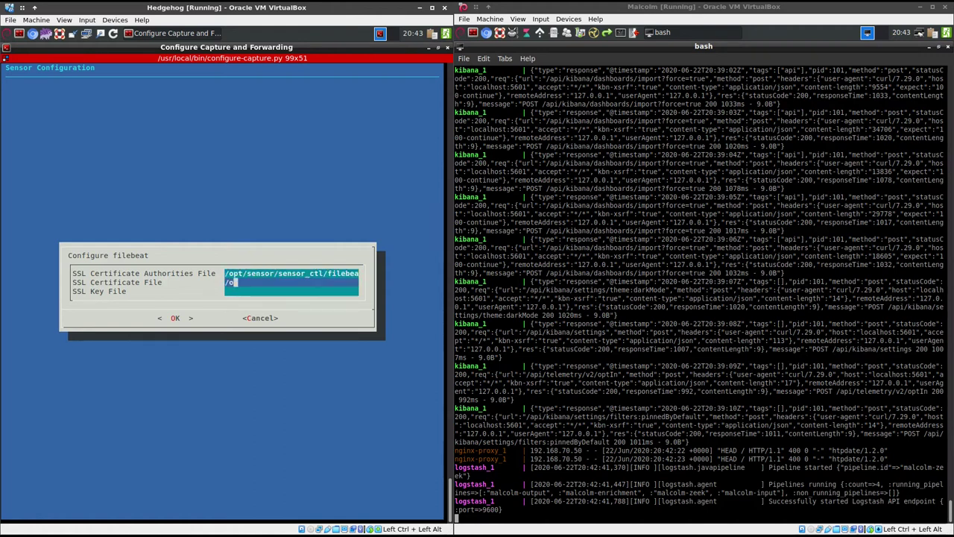
{"action": "type", "text": "pt/sensor/sensor_c"}
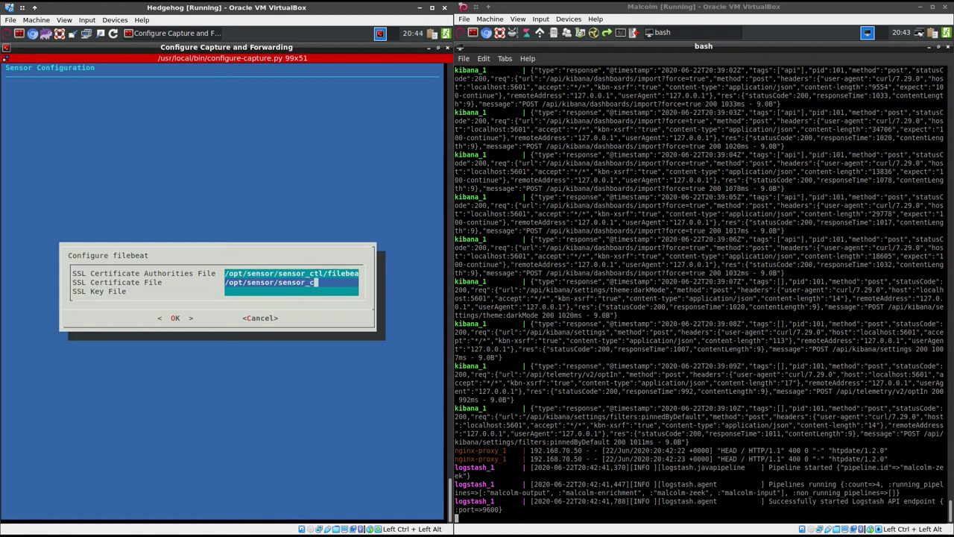
{"action": "type", "text": "tl/filebeat/client."}
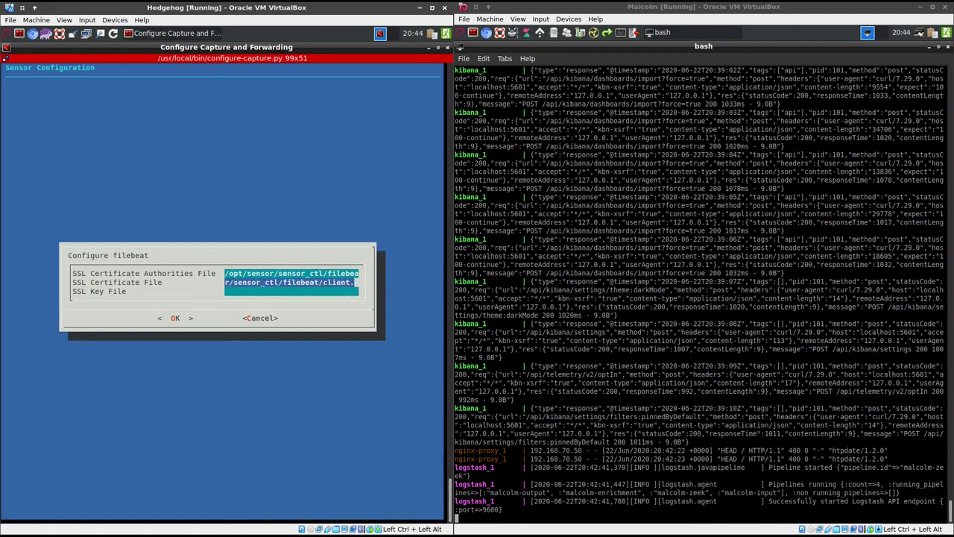
{"action": "type", "text": "crt"}
{"action": "key", "text": "Down"}
{"action": "type", "text": "/opt/sens"}
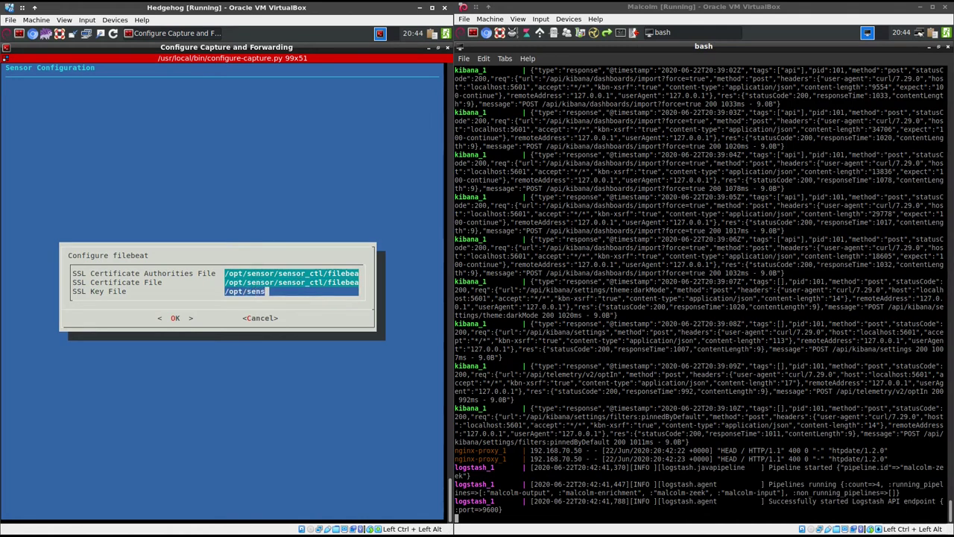
{"action": "type", "text": "or/sensor_ctl/filebeat/"}
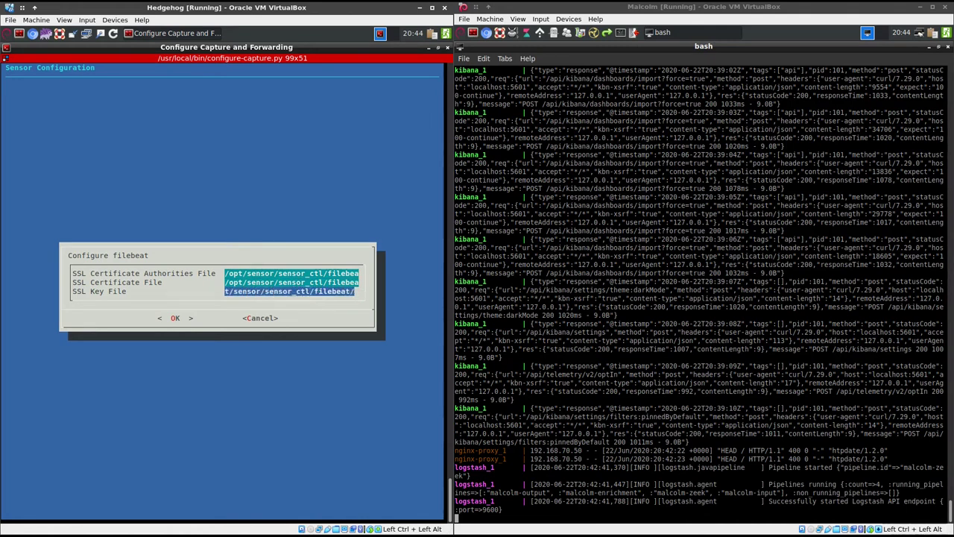
{"action": "type", "text": "client.key"}
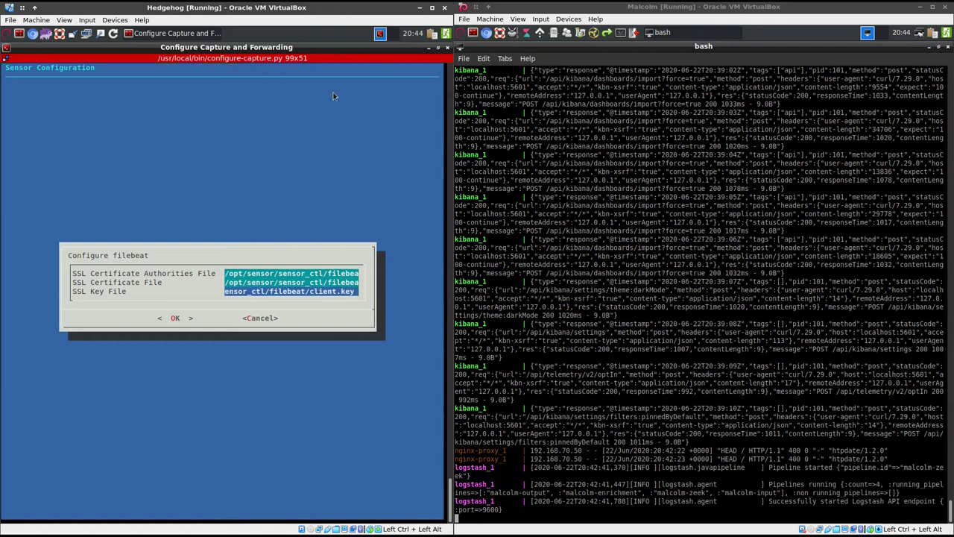
{"action": "left_click", "coordinate": [175, 317]}
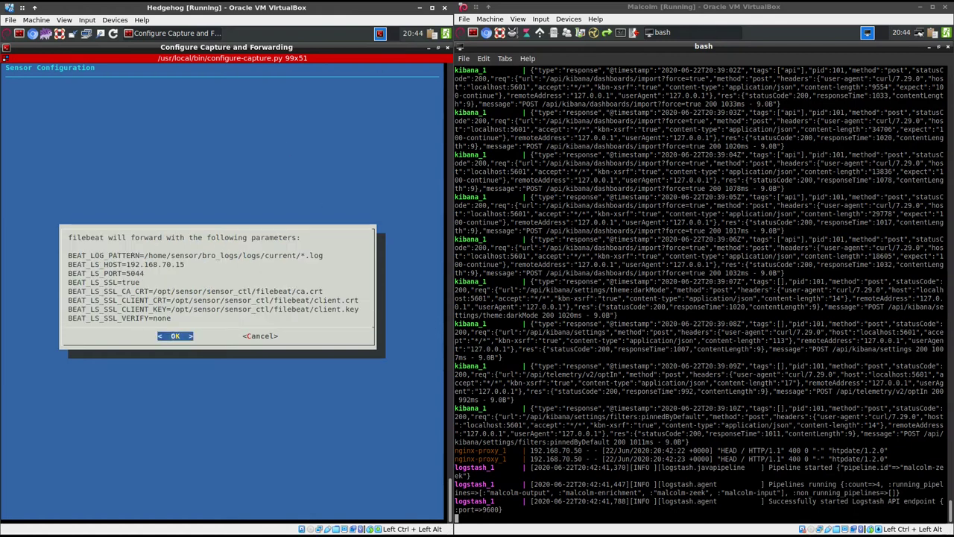
{"action": "key", "text": "Return"}
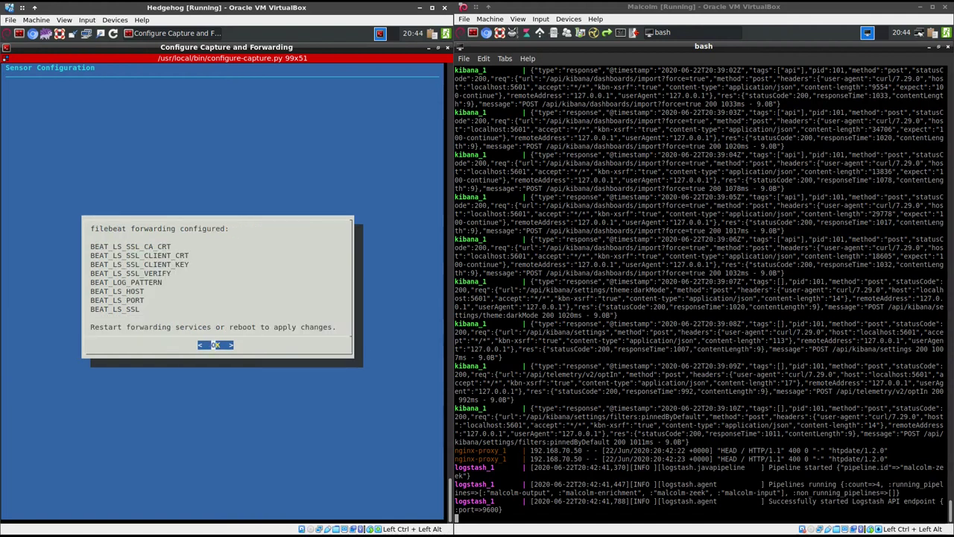
Choose moloch-capture session forwarding from the forwarding options
{"action": "key", "text": "Return"}
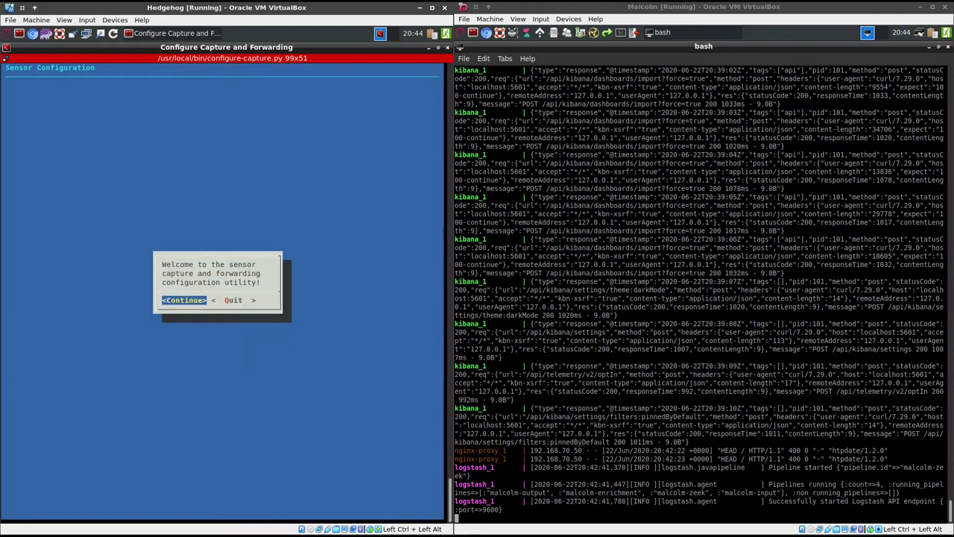
{"action": "key", "text": "Return"}
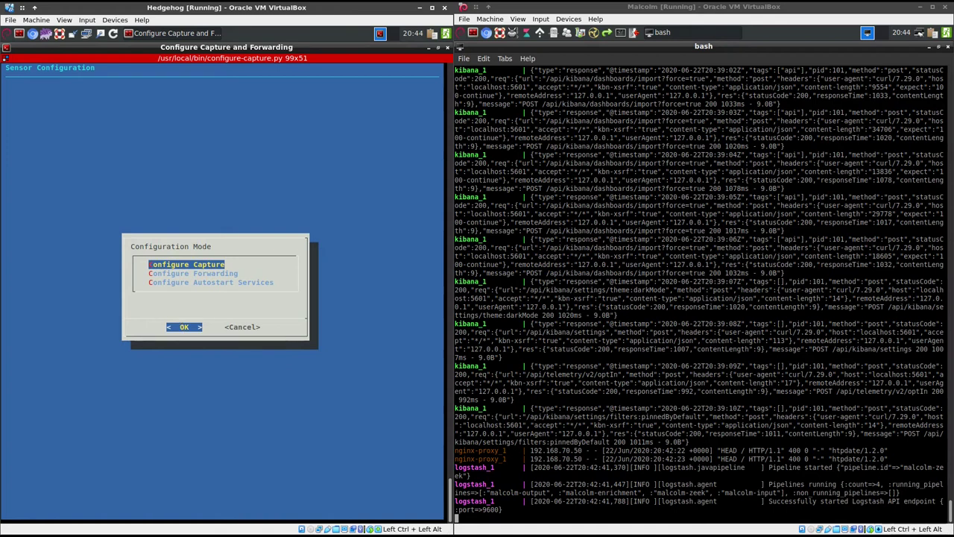
{"action": "key", "text": "Down"}
{"action": "key", "text": "Return"}
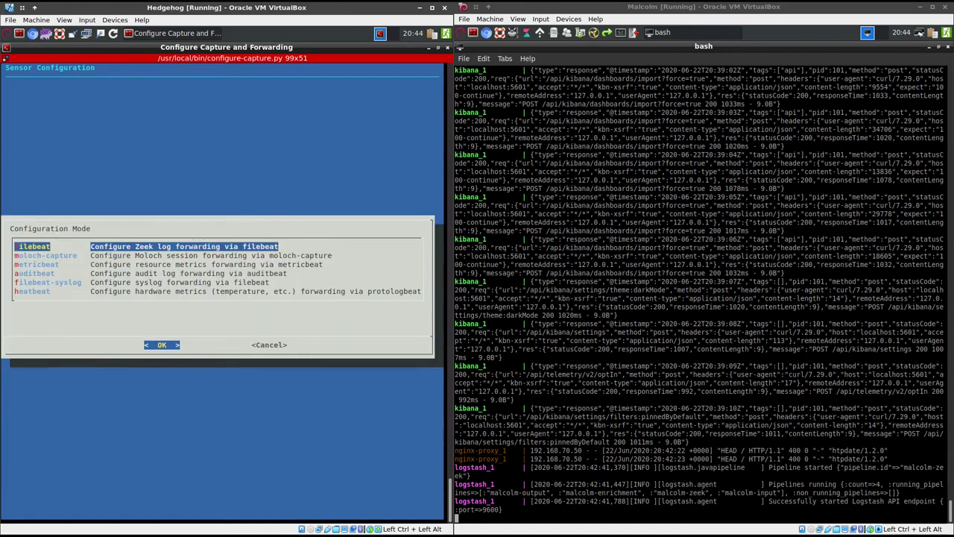
{"action": "key", "text": "Down"}
{"action": "key", "text": "Return"}
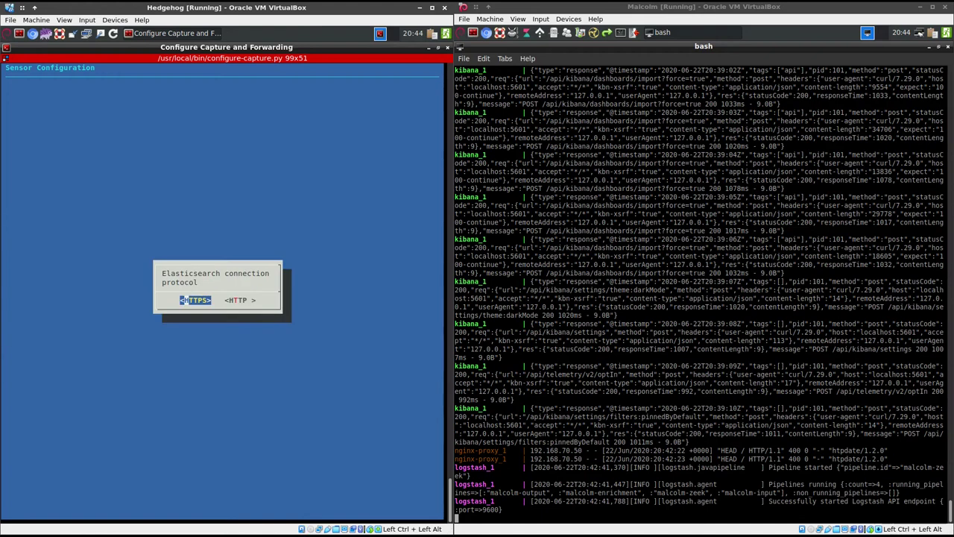
Use HTTPS with no SSL verification and set the Elasticsearch host to 192.168.70.10
{"action": "key", "text": "Return"}
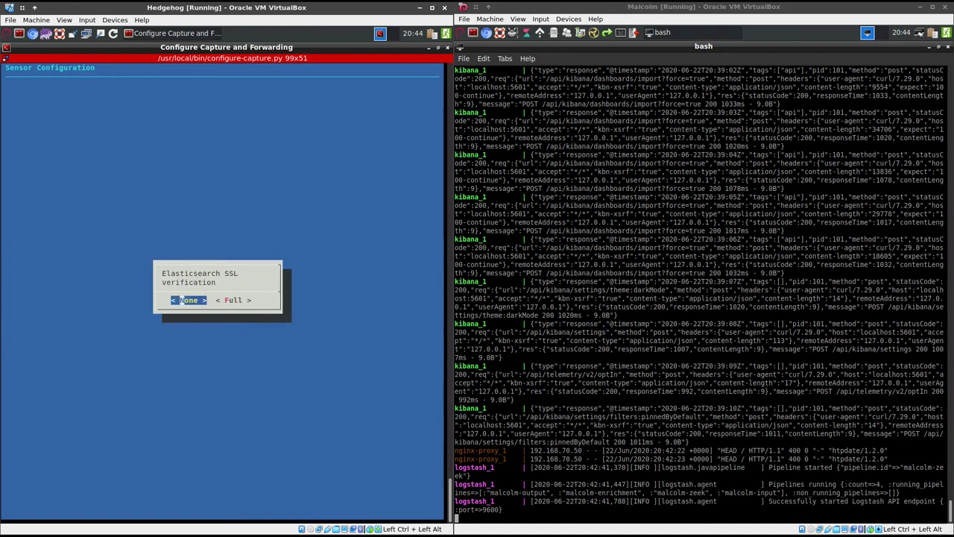
{"action": "key", "text": "Return"}
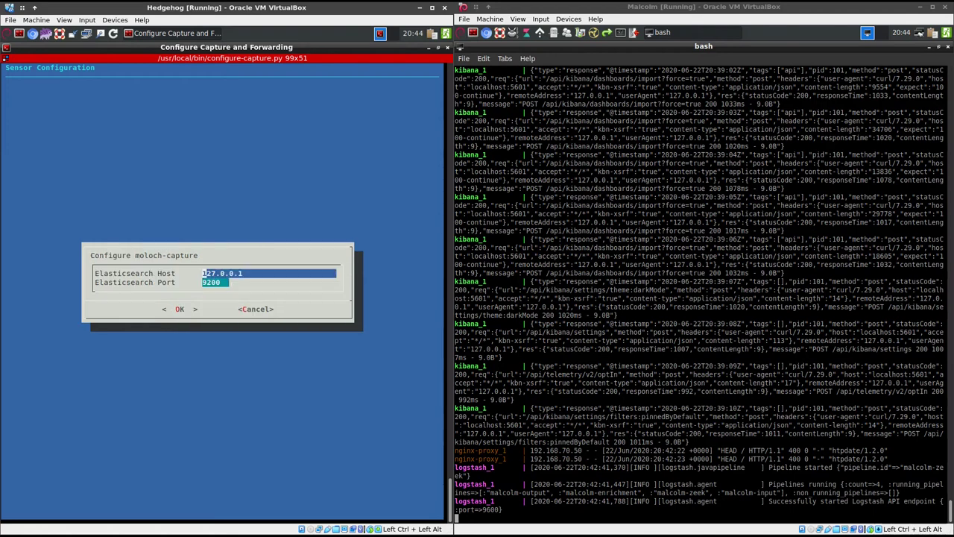
{"action": "key", "text": "Delete"}
{"action": "key", "text": "Delete"}
{"action": "key", "text": "Delete"}
{"action": "key", "text": "Delete"}
{"action": "key", "text": "Delete"}
{"action": "key", "text": "Delete"}
{"action": "key", "text": "Delete"}
{"action": "key", "text": "Delete"}
{"action": "key", "text": "Delete"}
{"action": "type", "text": "192.168.70.10"}
{"action": "key", "text": "Return"}
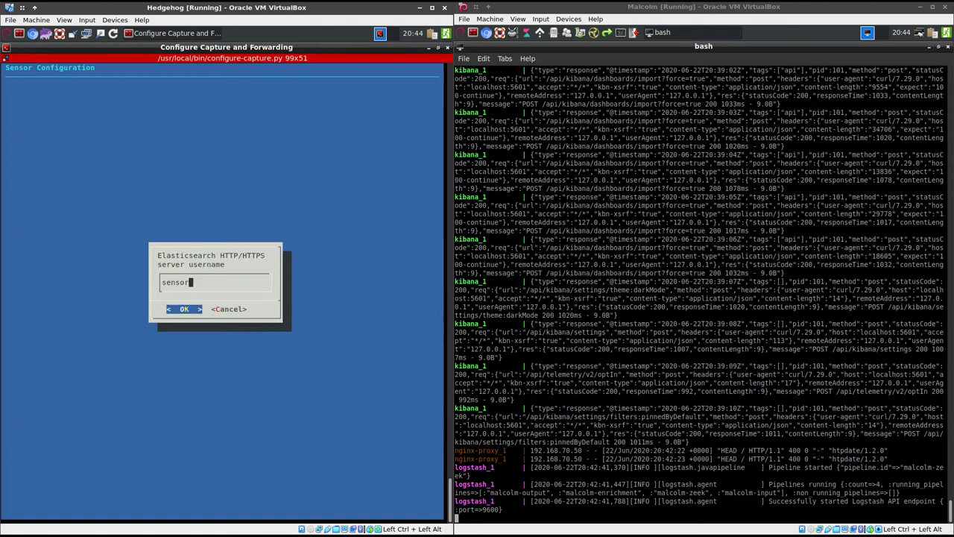
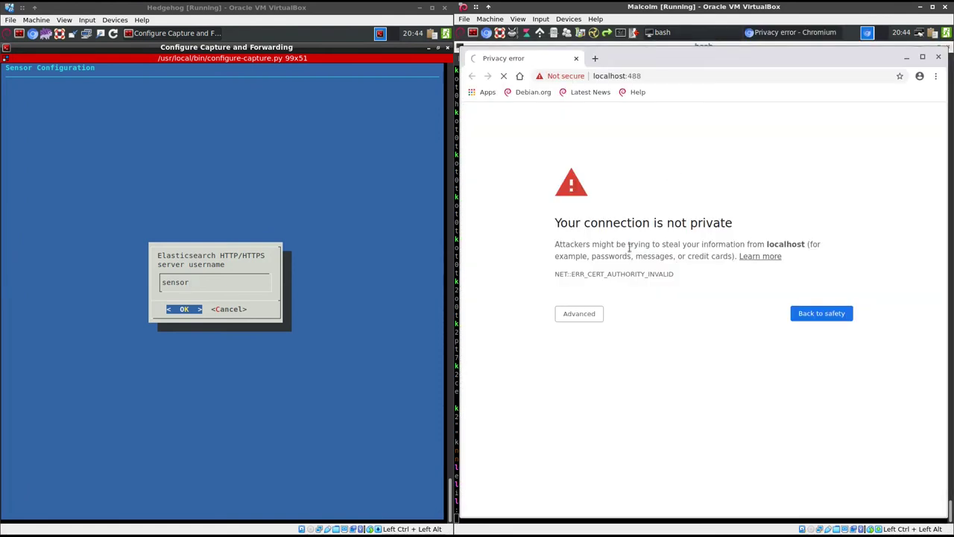
Bypass the certificate warning and log in to Malcolm as admin with the administrator password
{"action": "left_click", "coordinate": [585, 313]}
{"action": "left_click", "coordinate": [586, 389]}
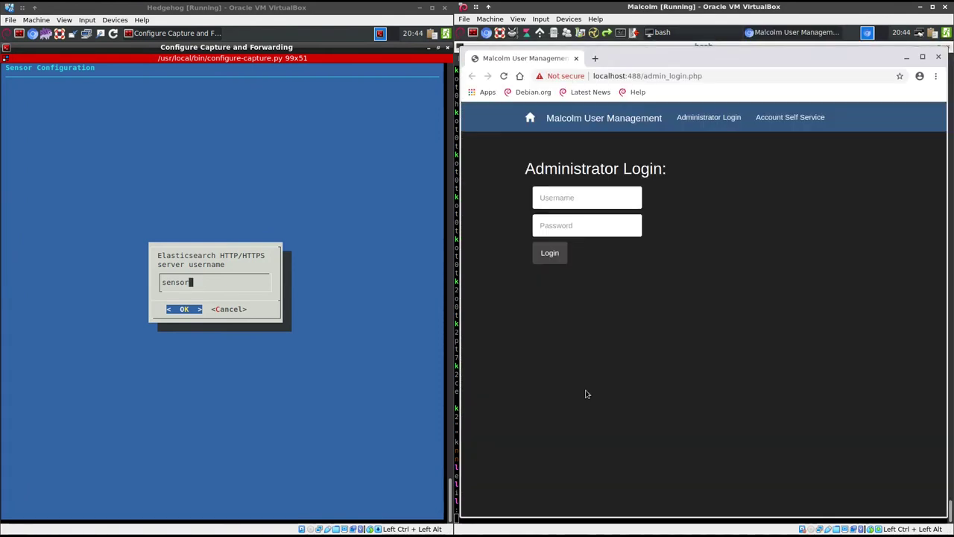
{"action": "type", "text": "admin"}
{"action": "key", "text": "Tab"}
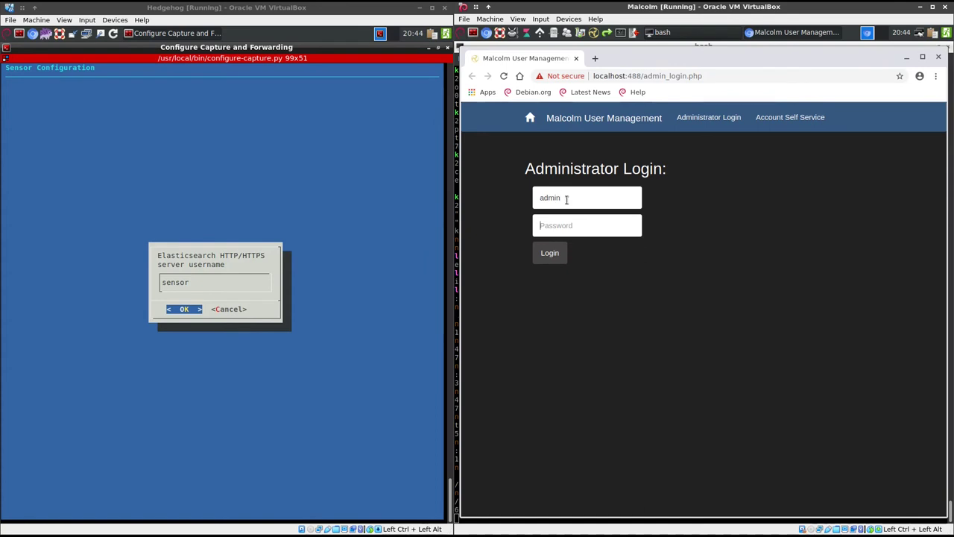
{"action": "type", "text": "adminpw"}
{"action": "key", "text": "Return"}
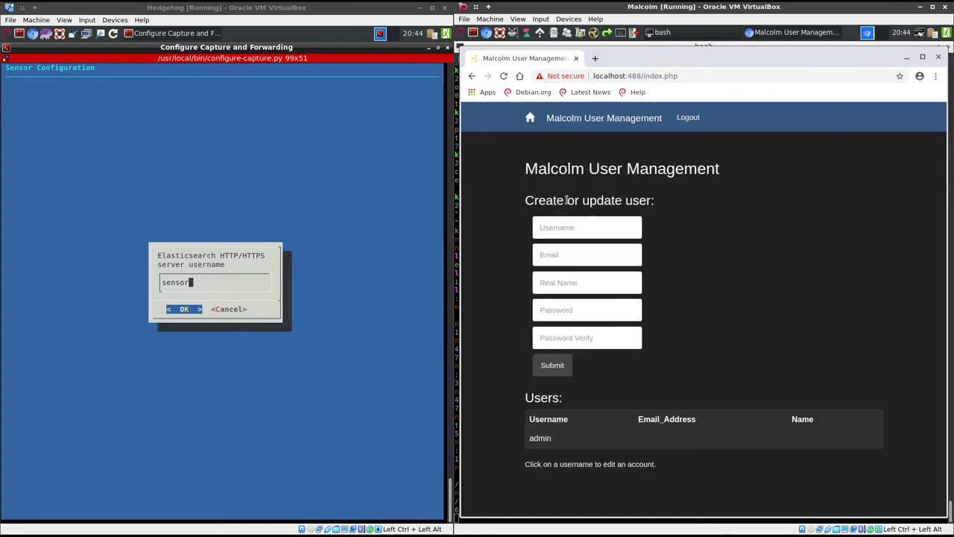
Create the sensor user account with its password
{"action": "left_click", "coordinate": [574, 226]}
{"action": "type", "text": "sensor"}
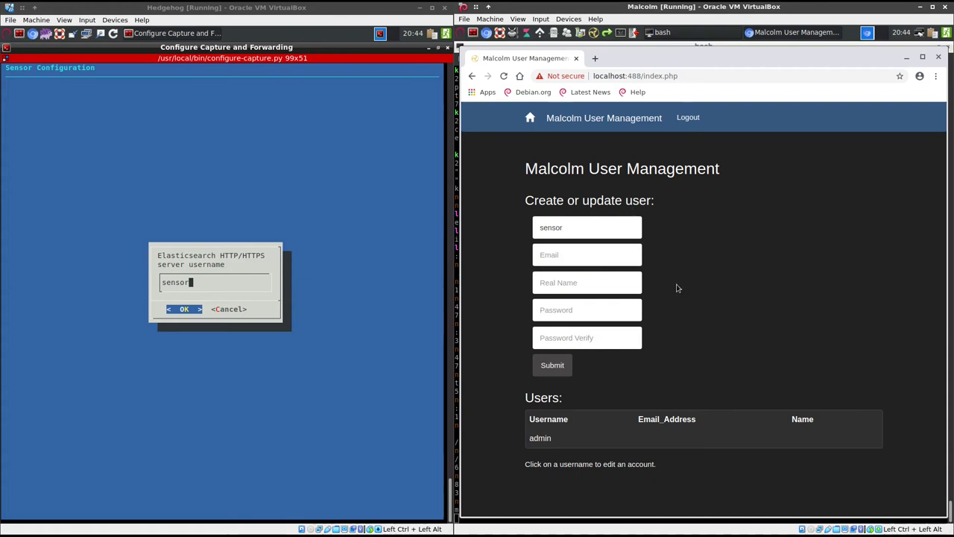
{"action": "type", "text": "****************"}
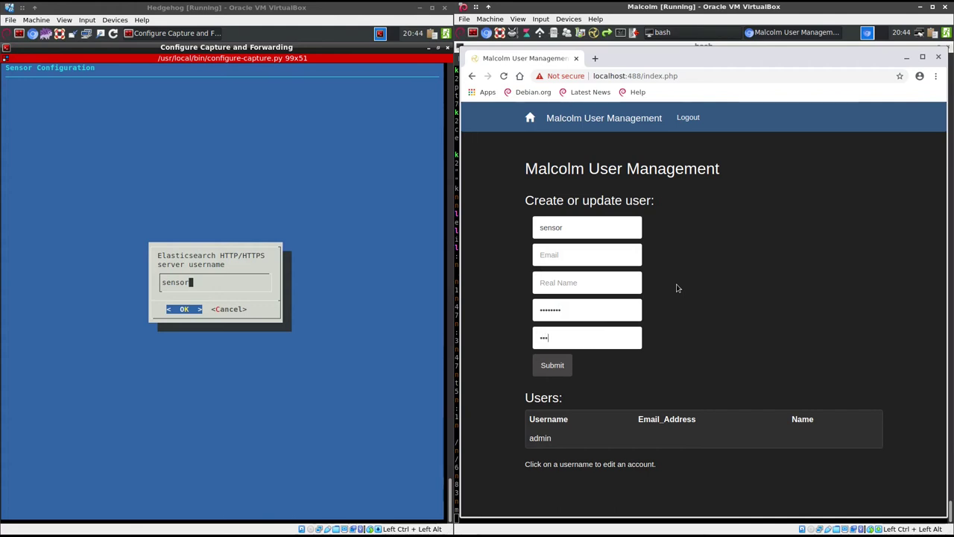
{"action": "left_click", "coordinate": [553, 365]}
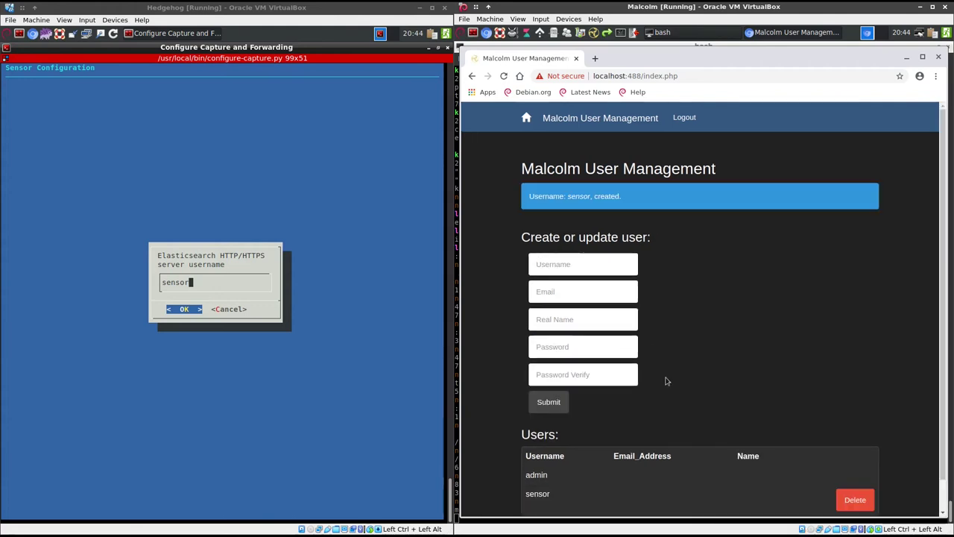
Create the analyst user account with its password, then close the browser
{"action": "type", "text": "analyst"}
{"action": "key", "text": "Tab"}
{"action": "key", "text": "Tab"}
{"action": "key", "text": "Tab"}
{"action": "type", "text": "********"}
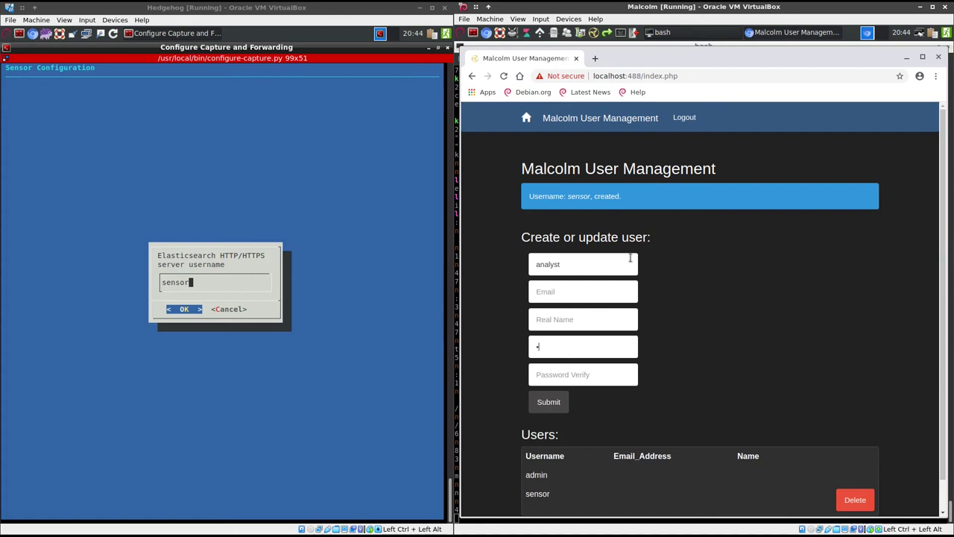
{"action": "key", "text": "Tab"}
{"action": "type", "text": "********"}
{"action": "key", "text": "BackSpace"}
{"action": "key", "text": "BackSpace"}
{"action": "key", "text": "BackSpace"}
{"action": "key", "text": "BackSpace"}
{"action": "key", "text": "BackSpace"}
{"action": "key", "text": "BackSpace"}
{"action": "key", "text": "BackSpace"}
{"action": "key", "text": "BackSpace"}
{"action": "type", "text": "********"}
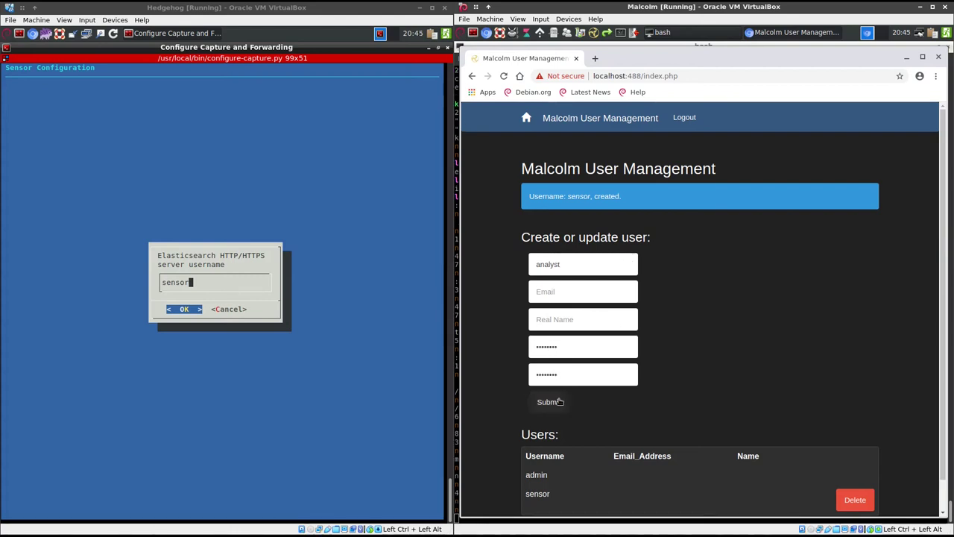
{"action": "left_click", "coordinate": [553, 402]}
{"action": "scroll", "coordinate": [833, 319], "scroll_direction": "down", "scroll_amount": 2}
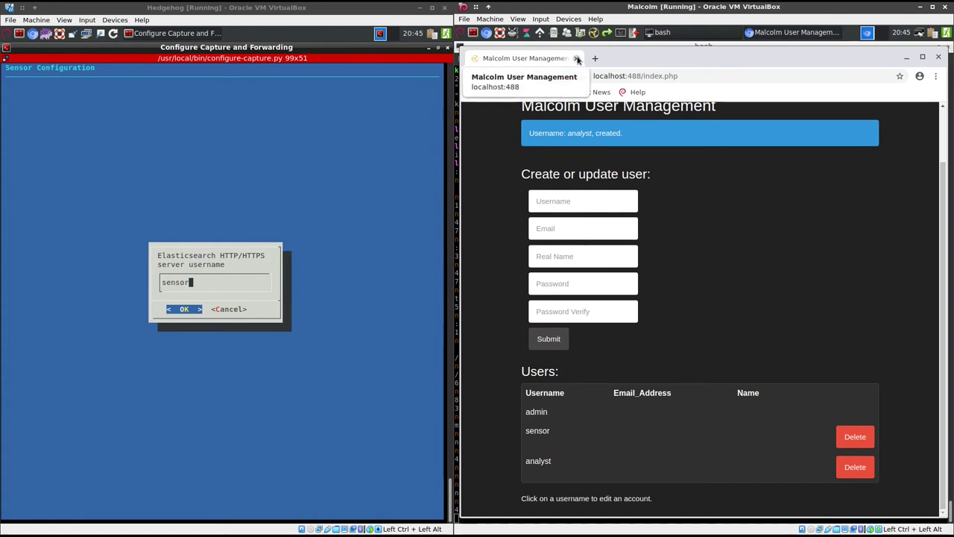
{"action": "left_click", "coordinate": [577, 59]}
Enter username sensor and its password twice to test the Malcolm connection
{"action": "left_click", "coordinate": [235, 267]}
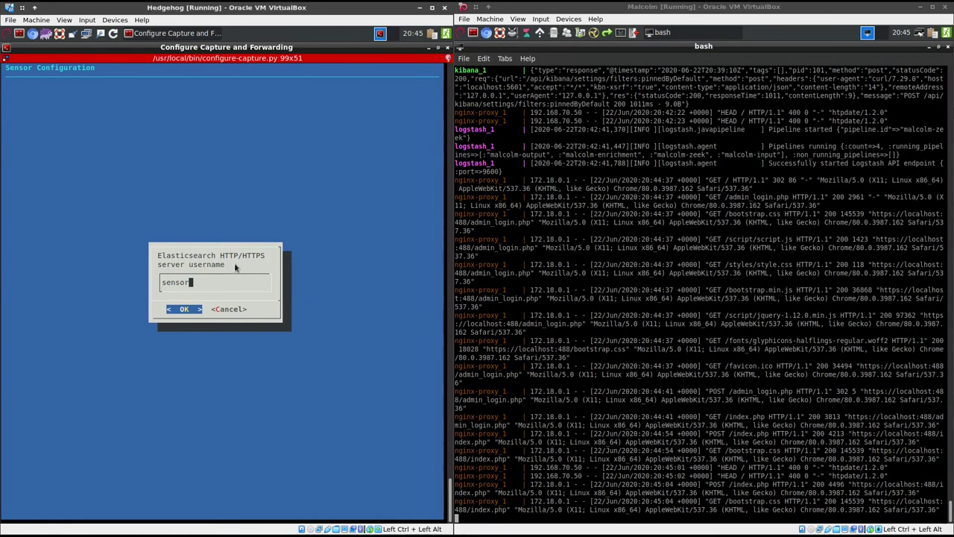
{"action": "key", "text": "Return"}
{"action": "type", "text": "*"}
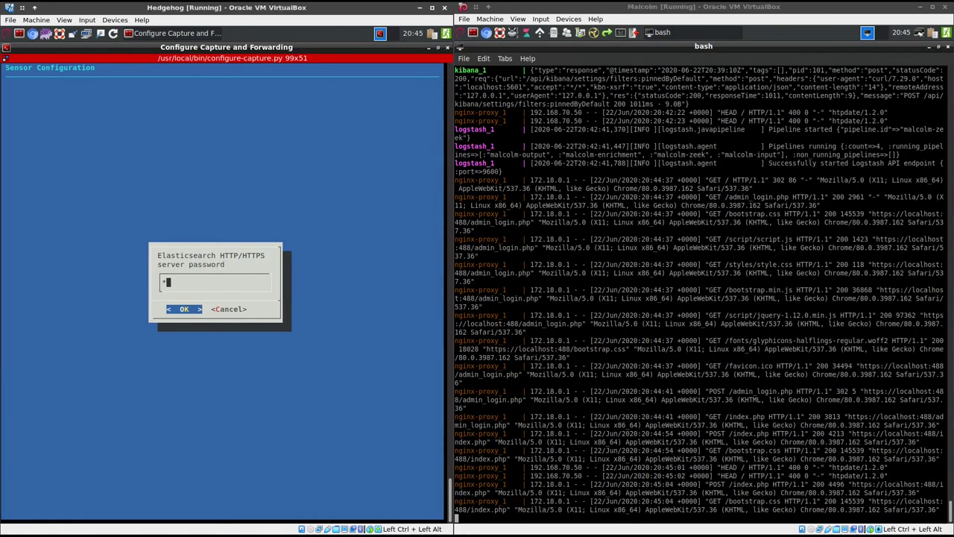
{"action": "type", "text": "******"}
{"action": "key", "text": "Return"}
{"action": "type", "text": "********"}
{"action": "key", "text": "Return"}
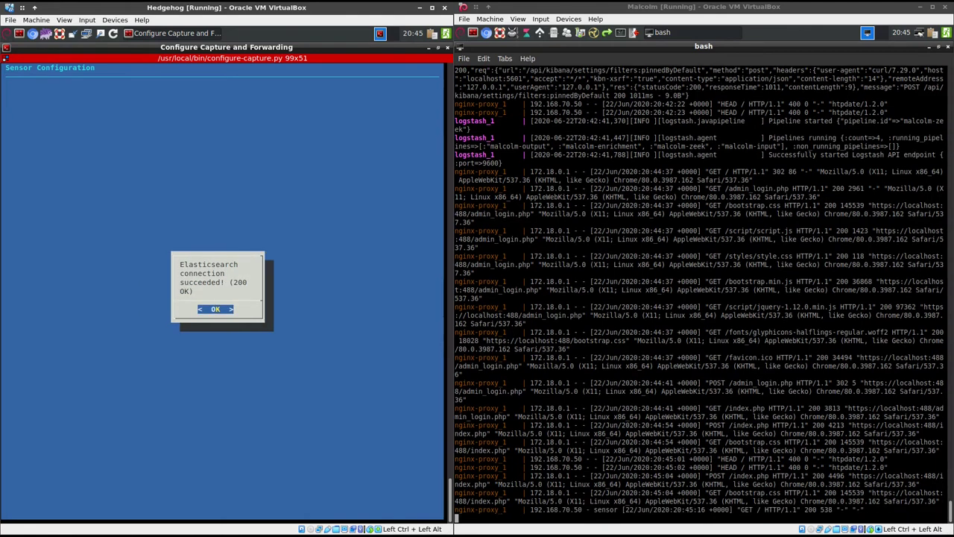
Acknowledge the successful connection and accept PCAP ACL 192.168.70.15 for moloch-capture forwarding
{"action": "key", "text": "Return"}
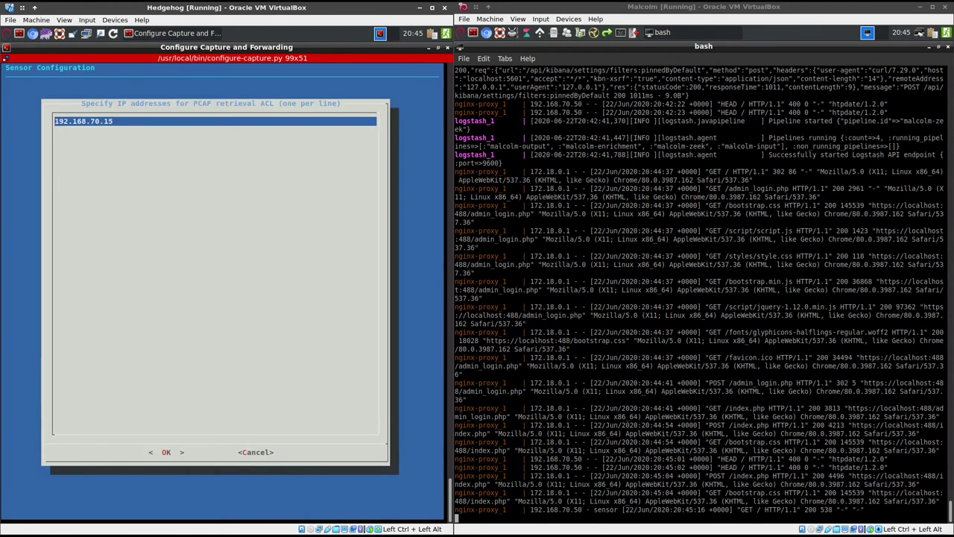
{"action": "key", "text": "Return"}
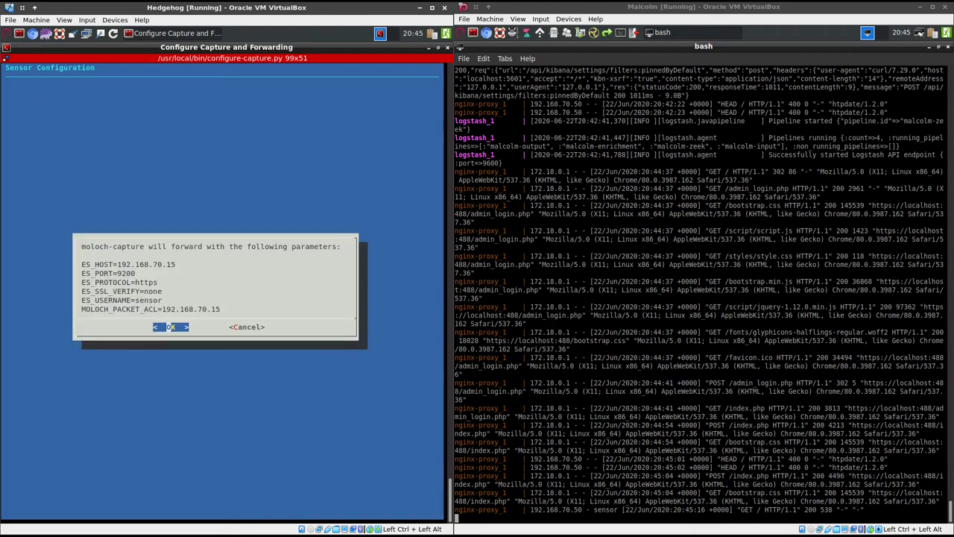
{"action": "key", "text": "Return"}
{"action": "key", "text": "Return"}
{"action": "key", "text": "Return"}
{"action": "key", "text": "Return"}
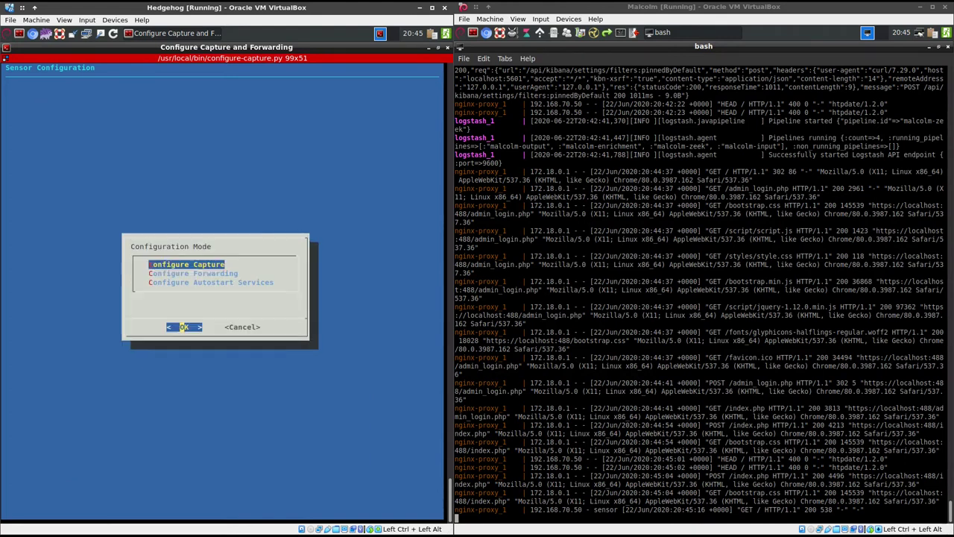
Configure metricbeat with a ~59 s interval, HTTPS, no SSL verification, and host 192.168.70
{"action": "key", "text": "Down"}
{"action": "key", "text": "Down"}
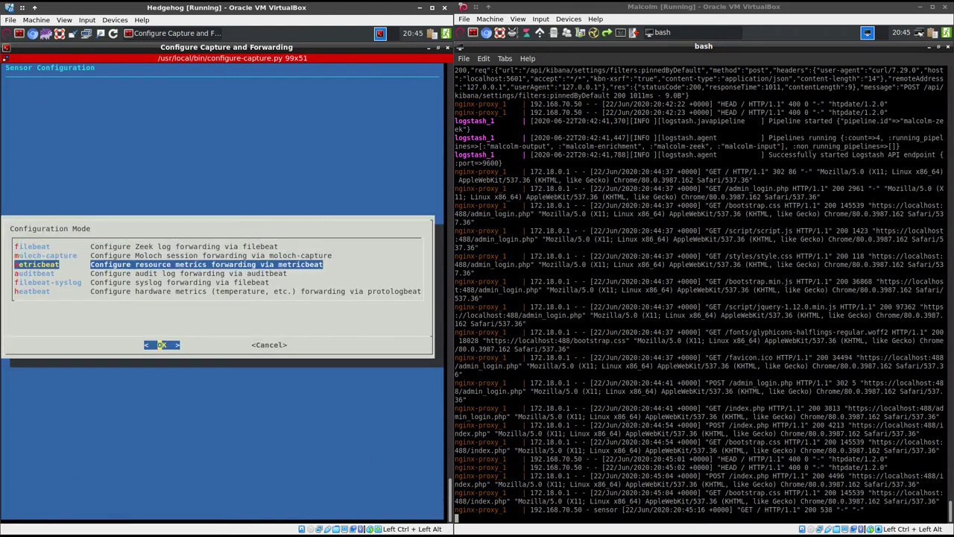
{"action": "key", "text": "Return"}
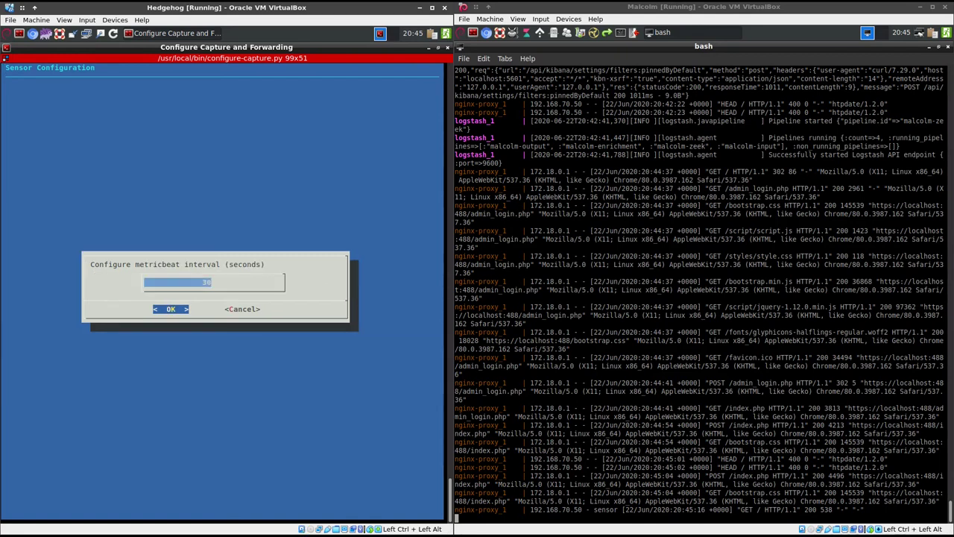
{"action": "key", "text": "Up"}
{"action": "key", "text": "Up"}
{"action": "key", "text": "Up"}
{"action": "key", "text": "Up"}
{"action": "key", "text": "Up"}
{"action": "key", "text": "Up"}
{"action": "key", "text": "Up"}
{"action": "key", "text": "Up"}
{"action": "key", "text": "Up"}
{"action": "key", "text": "Up"}
{"action": "key", "text": "Up"}
{"action": "key", "text": "Up"}
{"action": "key", "text": "Up"}
{"action": "key", "text": "Up"}
{"action": "key", "text": "Up"}
{"action": "key", "text": "Up"}
{"action": "key", "text": "Up"}
{"action": "key", "text": "Up"}
{"action": "key", "text": "Up"}
{"action": "key", "text": "Up"}
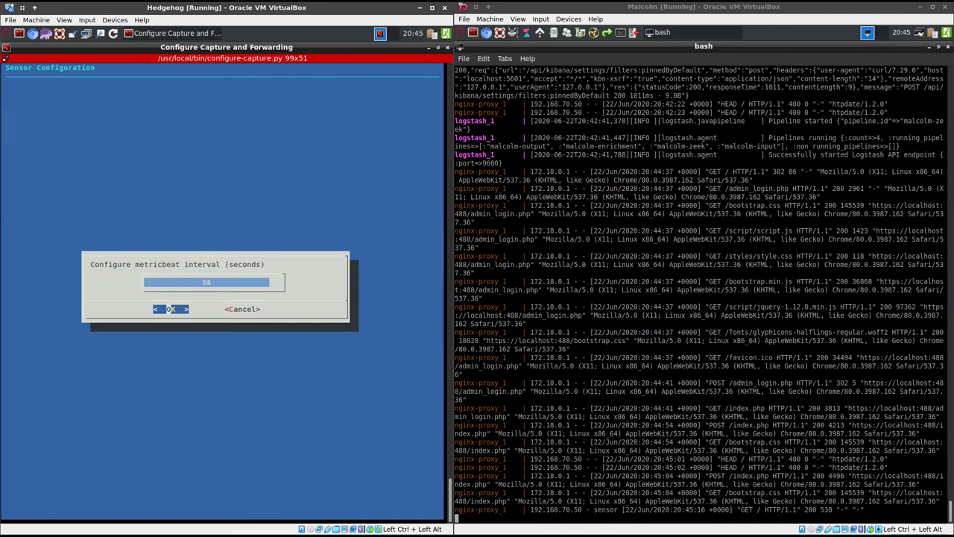
{"action": "key", "text": "Return"}
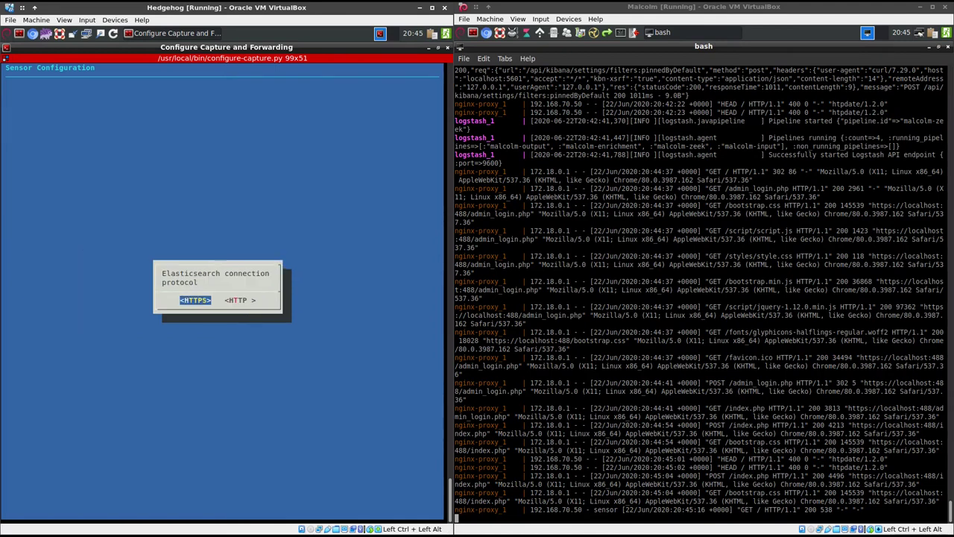
{"action": "key", "text": "Return"}
{"action": "key", "text": "Return"}
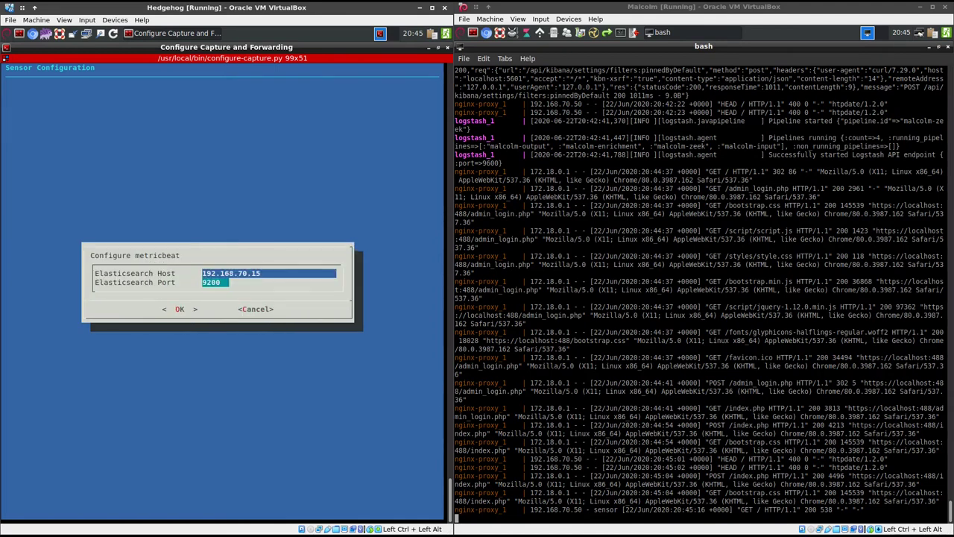
{"action": "key", "text": "Return"}
{"action": "key", "text": "Return"}
{"action": "key", "text": "Return"}
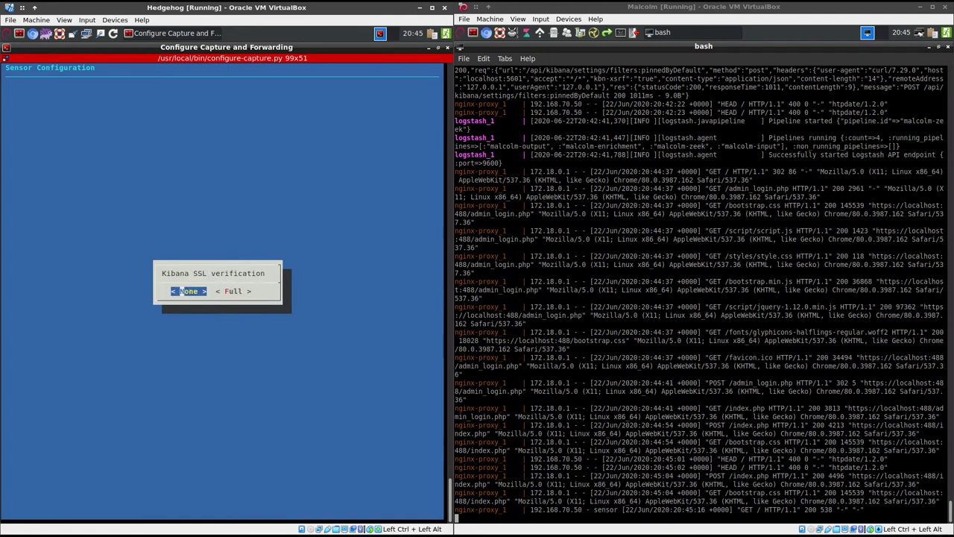
{"action": "key", "text": "Return"}
{"action": "type", "text": "192.168.70.15"}
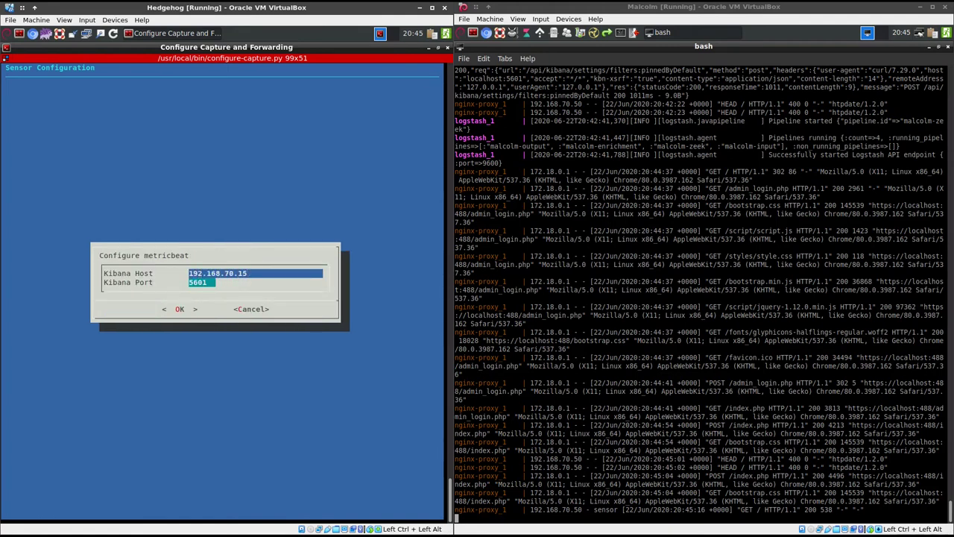
{"action": "key", "text": "Return"}
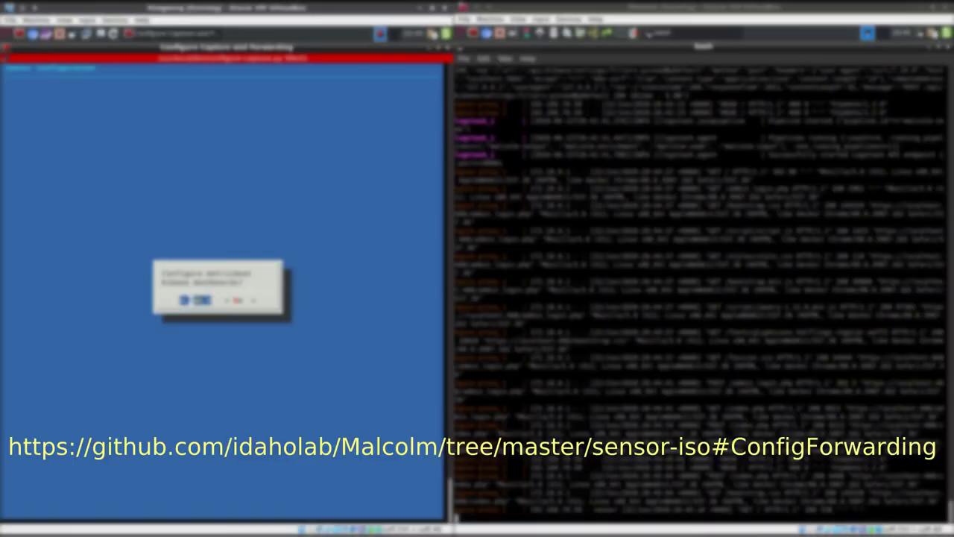
Enable metricbeat Kibana dashboards, confirm the password, and accept the forwarding parameters
{"action": "key", "text": "Return"}
{"action": "key", "text": "Return"}
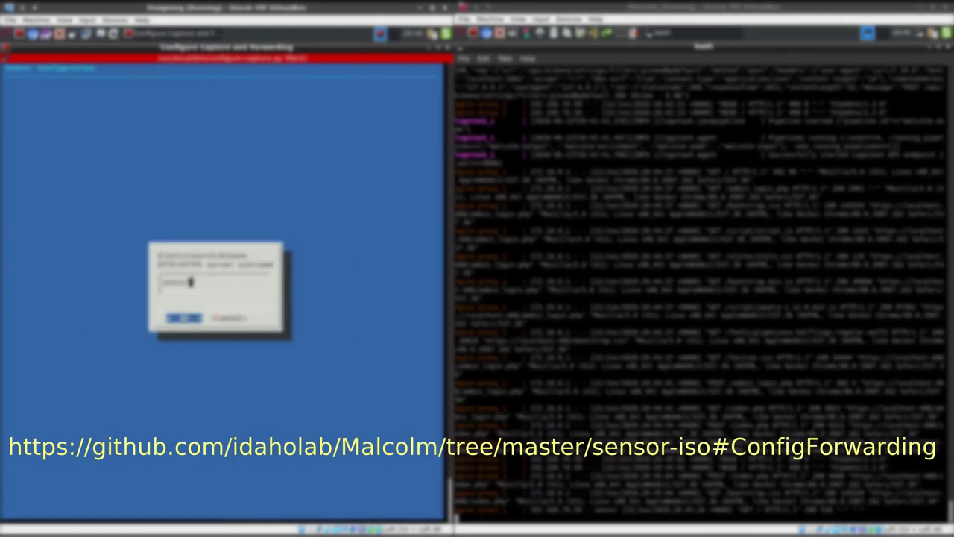
{"action": "key", "text": "Return"}
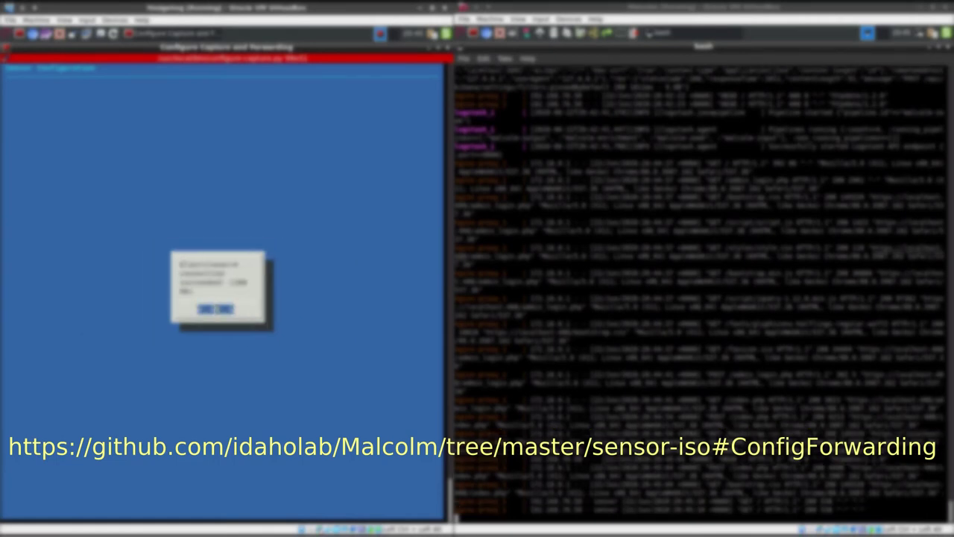
{"action": "key", "text": "Return"}
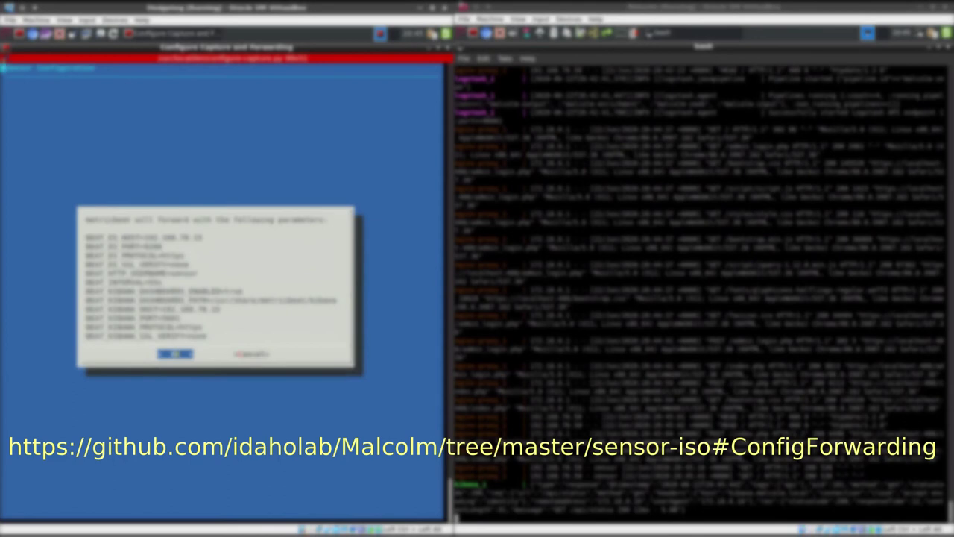
{"action": "key", "text": "Return"}
{"action": "key", "text": "Return"}
{"action": "key", "text": "Return"}
Select auditbeat audit log forwarding and keep the default connection protocol
{"action": "key", "text": "Down"}
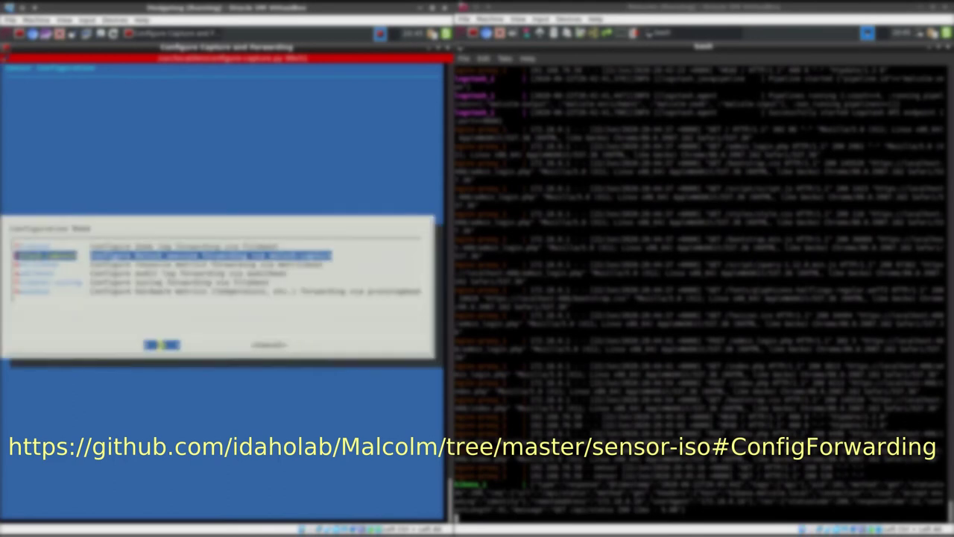
{"action": "key", "text": "Down"}
{"action": "key", "text": "Down"}
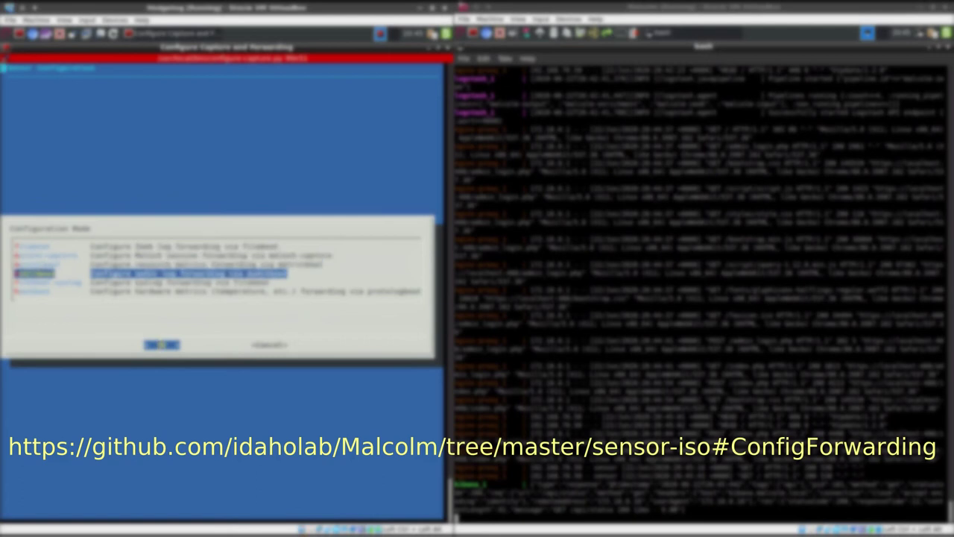
{"action": "key", "text": "Return"}
{"action": "key", "text": "Return"}
{"action": "key", "text": "Return"}
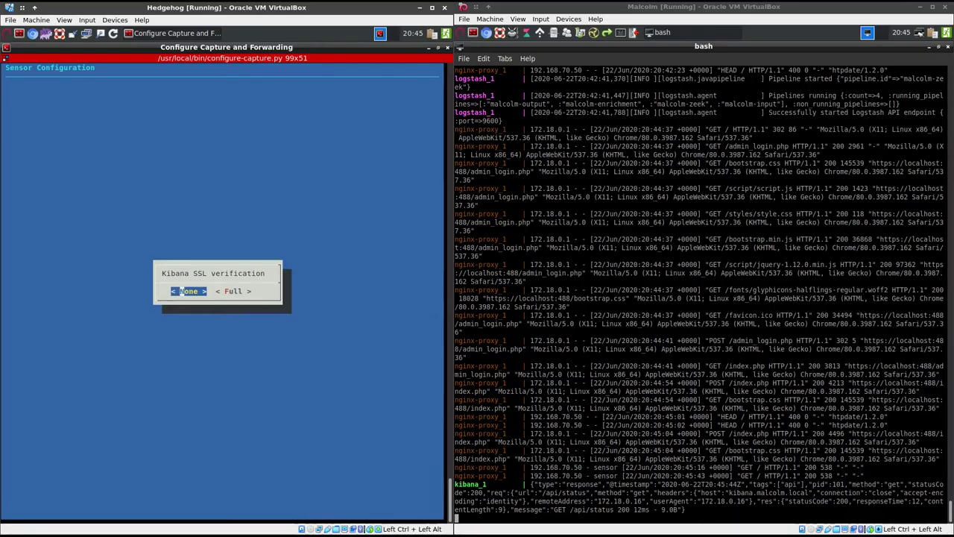
{"action": "key", "text": "Return"}
{"action": "key", "text": "Return"}
Finish auditbeat with no Kibana SSL verification, confirm the password, accept parameters
{"action": "key", "text": "Return"}
{"action": "key", "text": "Return"}
{"action": "key", "text": "Return"}
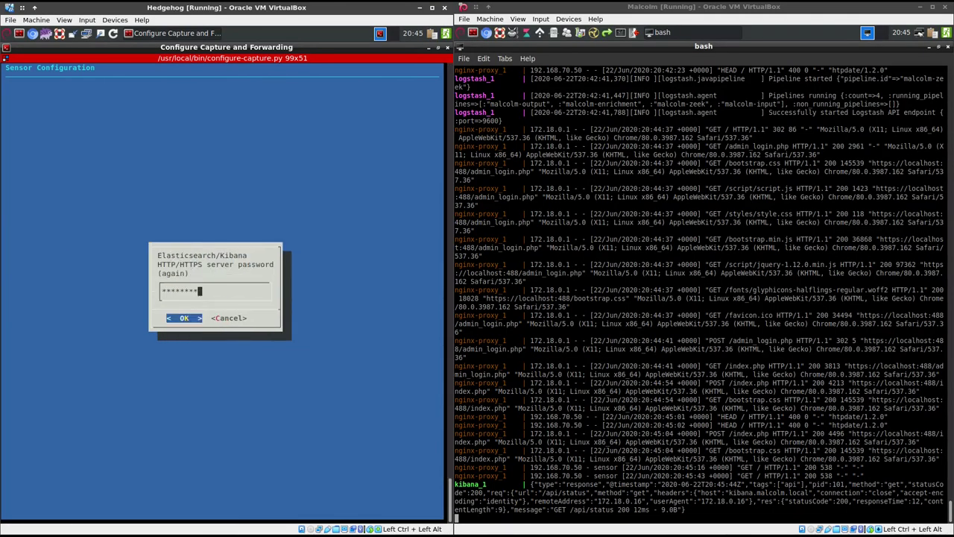
{"action": "key", "text": "Return"}
{"action": "key", "text": "Return"}
{"action": "key", "text": "Return"}
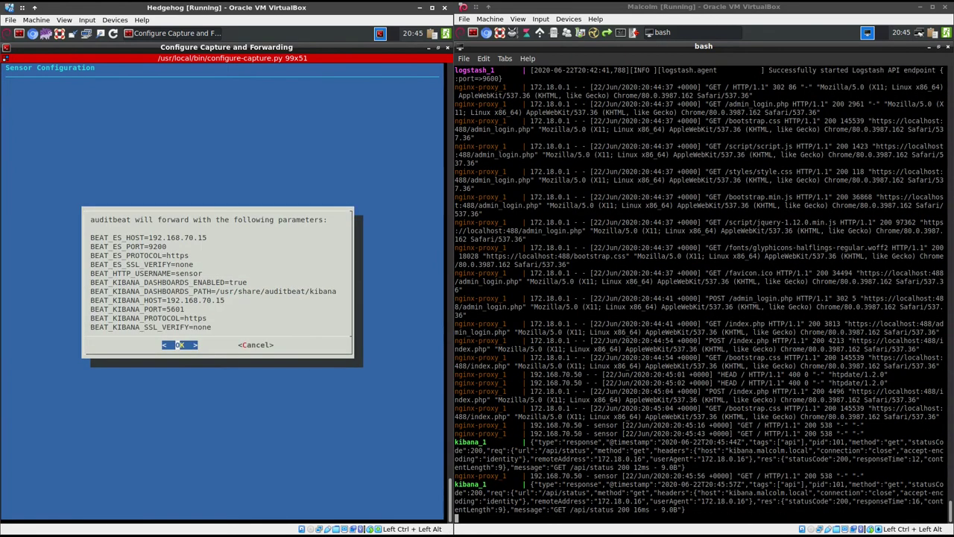
{"action": "key", "text": "Return"}
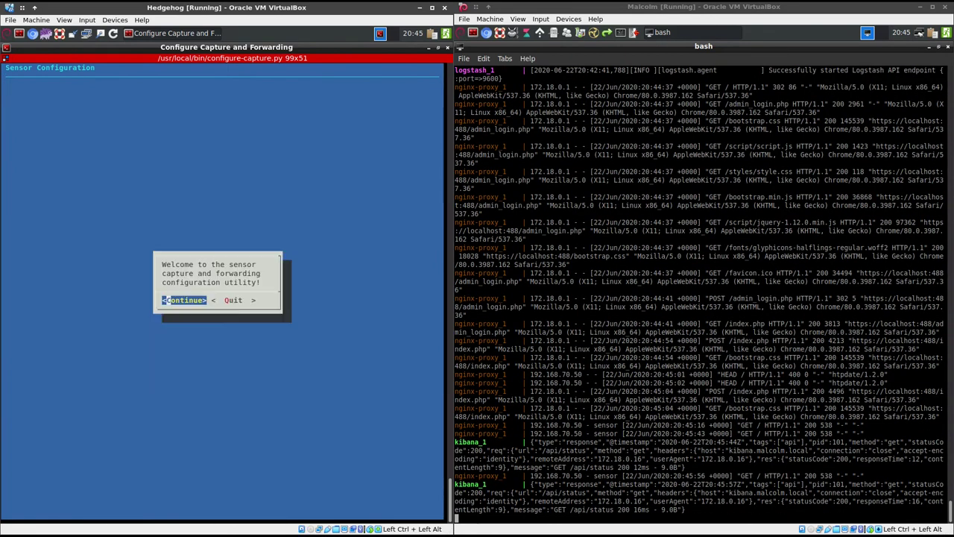
Configure filebeat-syslog forwarding with Kibana dashboards, a tested connection, and accepted parameters
{"action": "key", "text": "Return"}
{"action": "key", "text": "Down"}
{"action": "key", "text": "Return"}
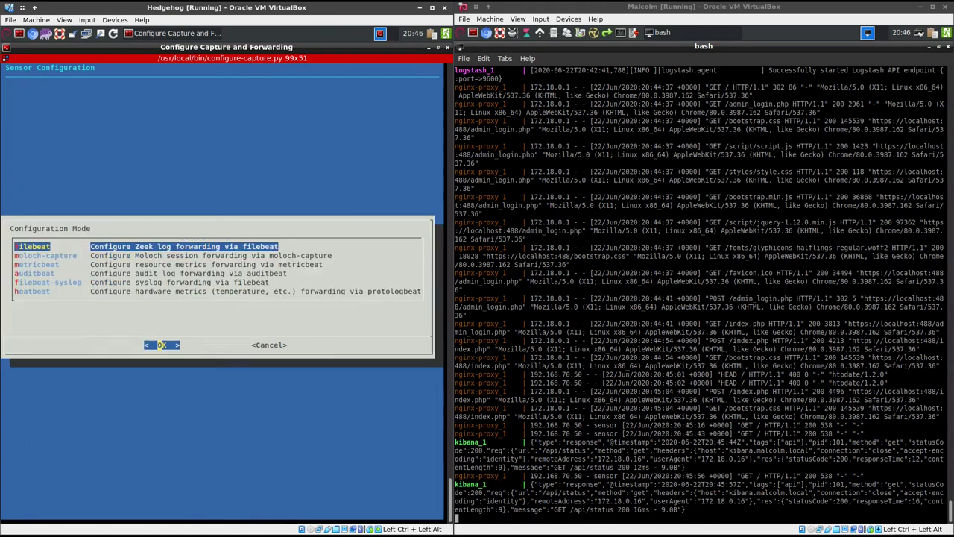
{"action": "key", "text": "Down"}
{"action": "key", "text": "Down"}
{"action": "key", "text": "Down"}
{"action": "key", "text": "Down"}
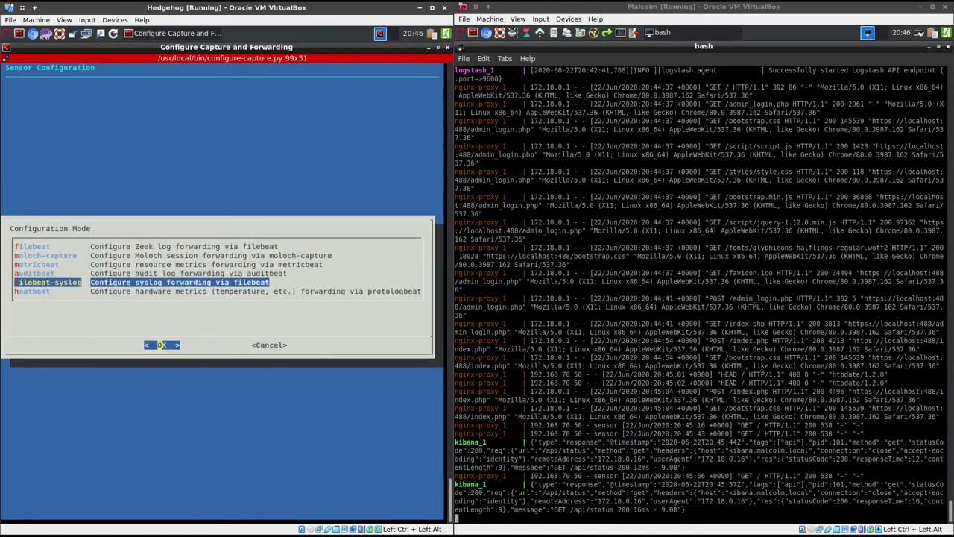
{"action": "key", "text": "Return"}
{"action": "key", "text": "Return"}
{"action": "key", "text": "Return"}
{"action": "key", "text": "Return"}
{"action": "key", "text": "Return"}
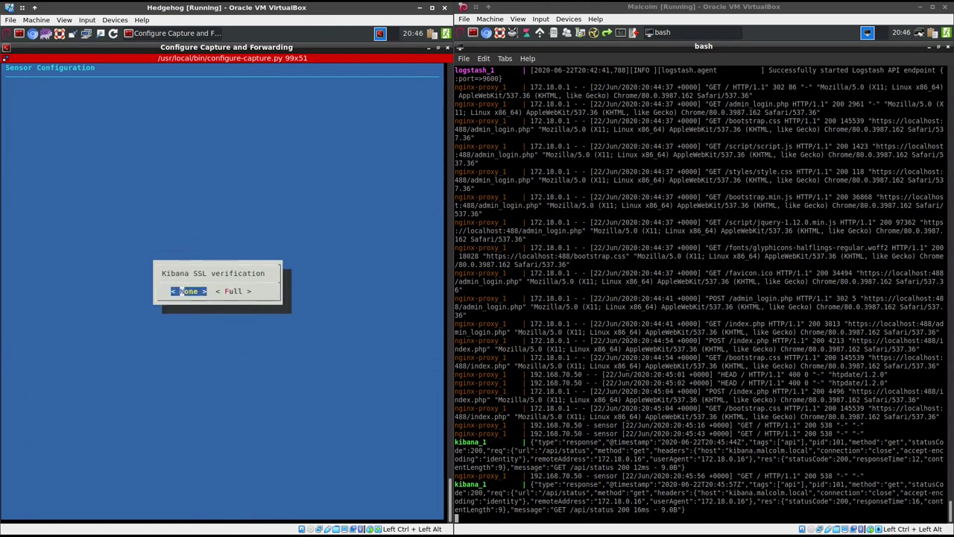
{"action": "key", "text": "Return"}
{"action": "key", "text": "Return"}
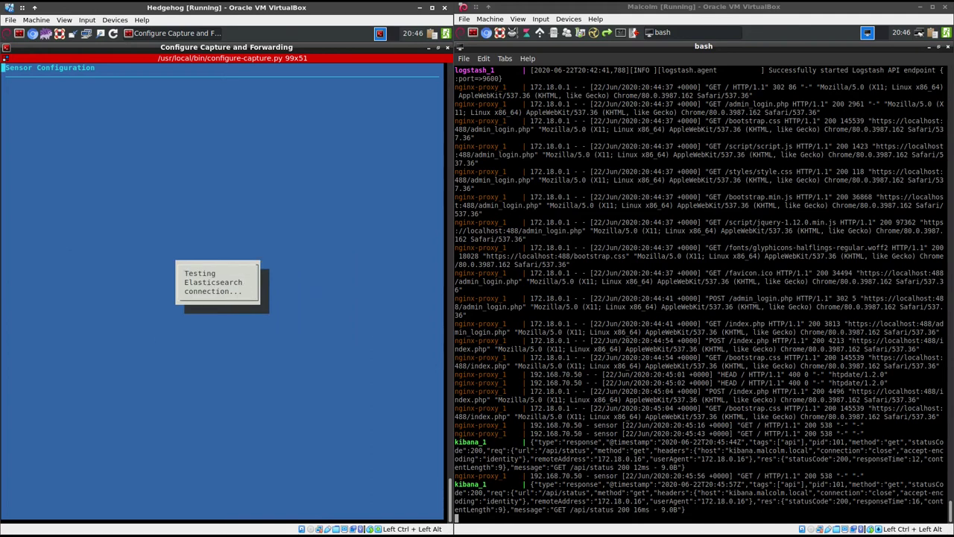
{"action": "key", "text": "Return"}
{"action": "key", "text": "Return"}
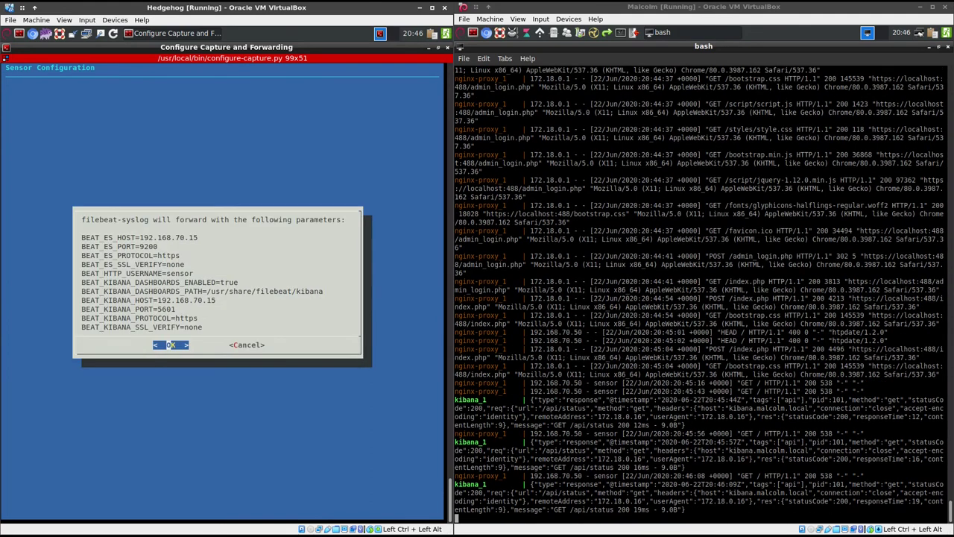
{"action": "key", "text": "Return"}
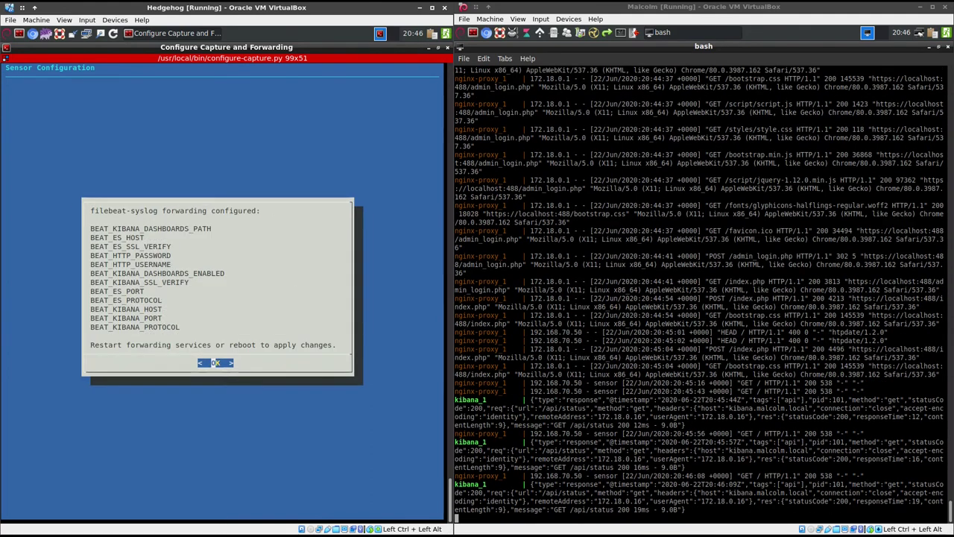
{"action": "key", "text": "Return"}
{"action": "key", "text": "Return"}
{"action": "key", "text": "Return"}
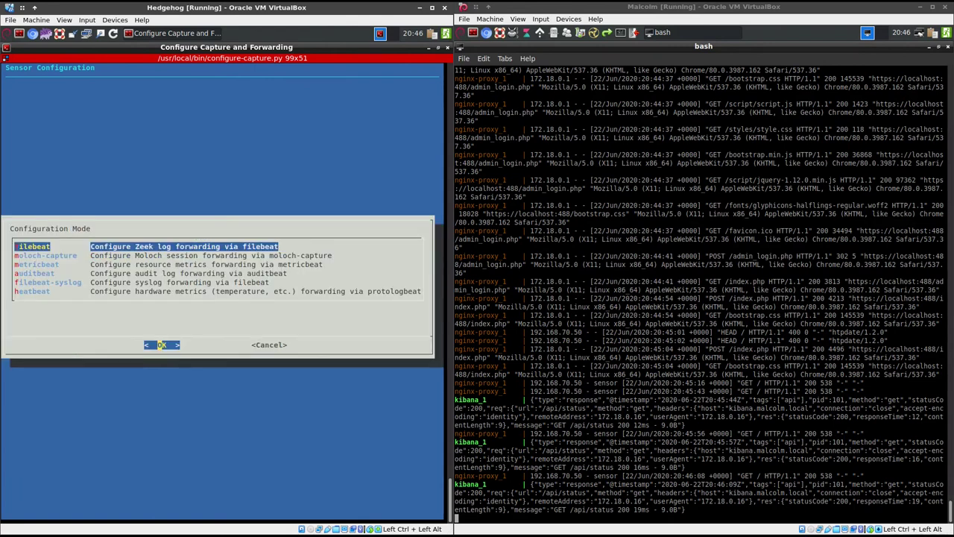
Configure heatbeat hardware-metrics forwarding to 192.168.70.15:9200 with default SSL and Kibana credentials
{"action": "key", "text": "Down"}
{"action": "key", "text": "Down"}
{"action": "key", "text": "Down"}
{"action": "key", "text": "Down"}
{"action": "key", "text": "Down"}
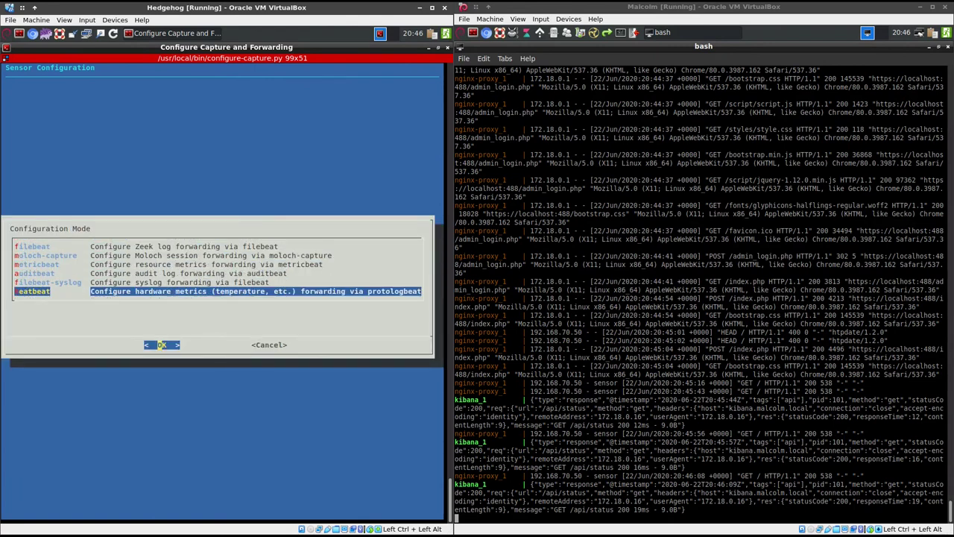
{"action": "key", "text": "Return"}
{"action": "key", "text": "Return"}
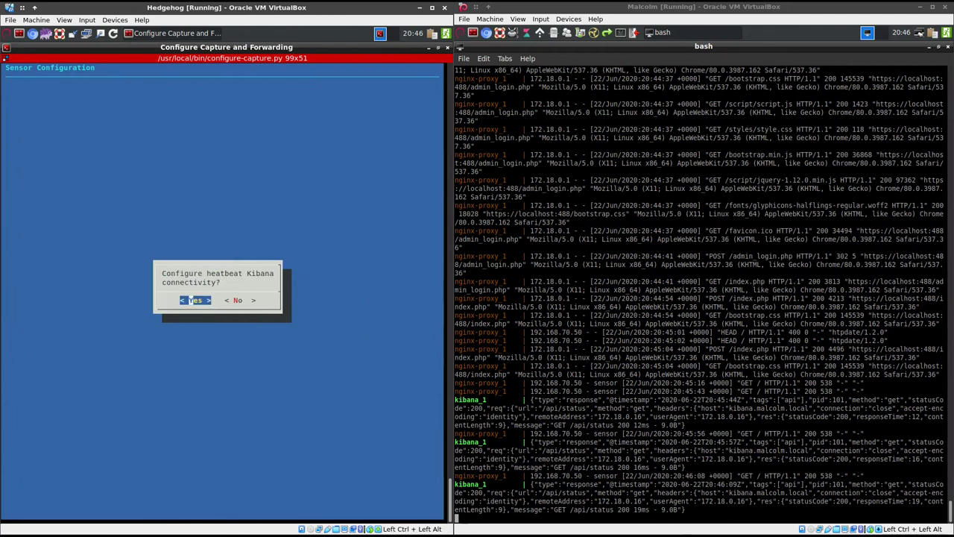
{"action": "key", "text": "Return"}
{"action": "key", "text": "Return"}
{"action": "key", "text": "Return"}
{"action": "key", "text": "Return"}
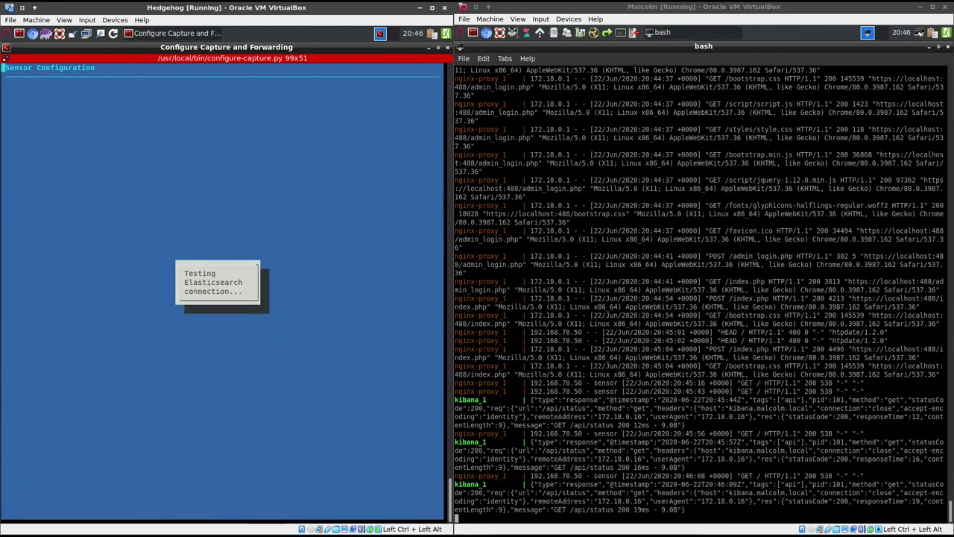
{"action": "key", "text": "Return"}
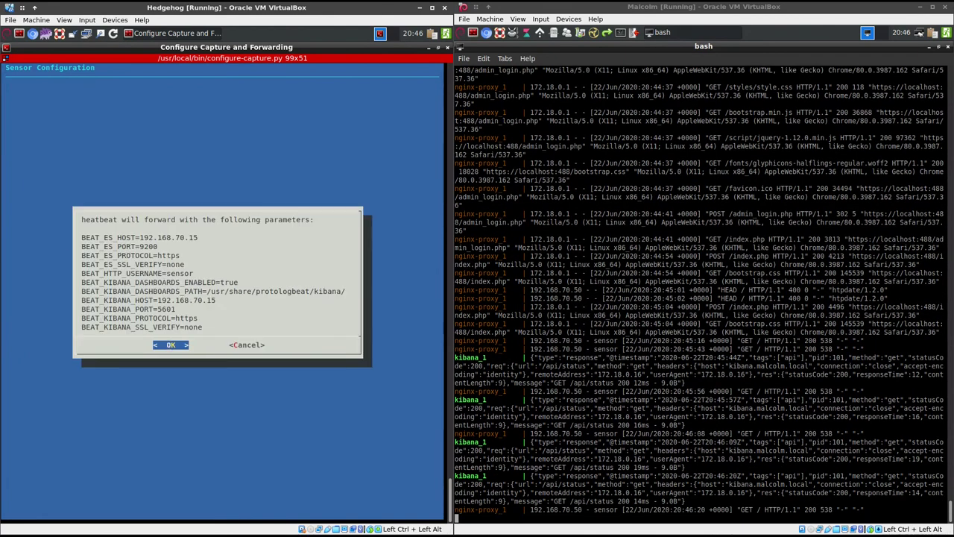
{"action": "key", "text": "Return"}
{"action": "key", "text": "Return"}
{"action": "key", "text": "Return"}
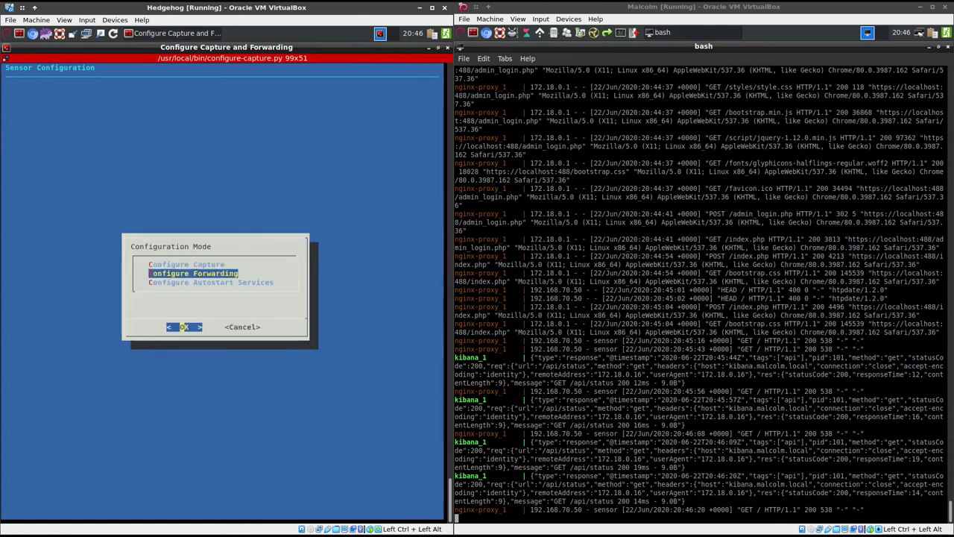